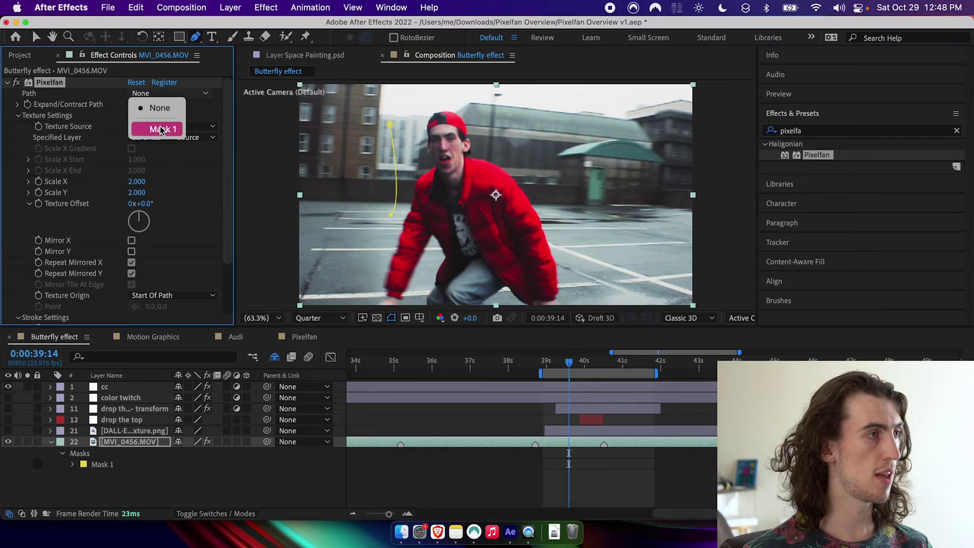
# Set the Pixelfan Path to Mask 1, then reselect the dancer clip.
pyautogui.click(153, 126)
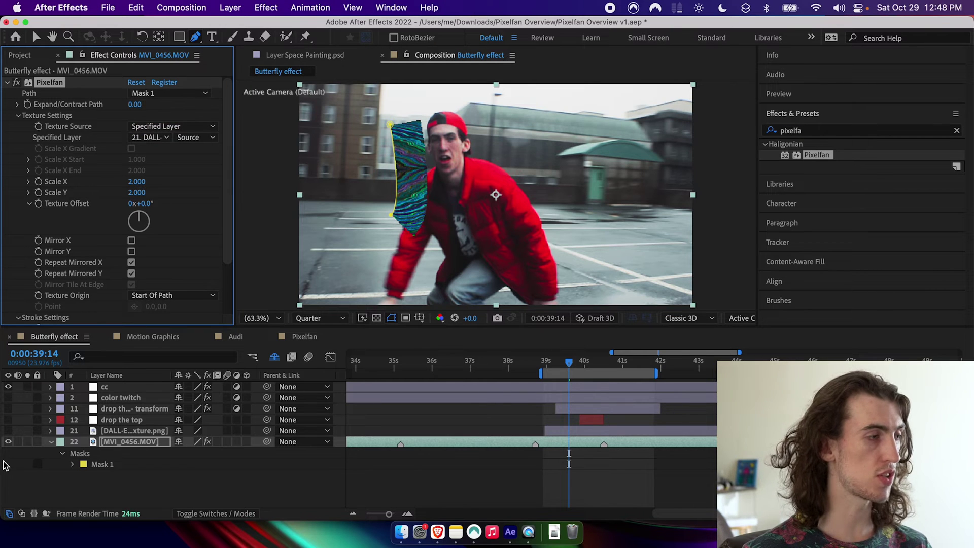
pyautogui.click(8, 431)
pyautogui.click(164, 432)
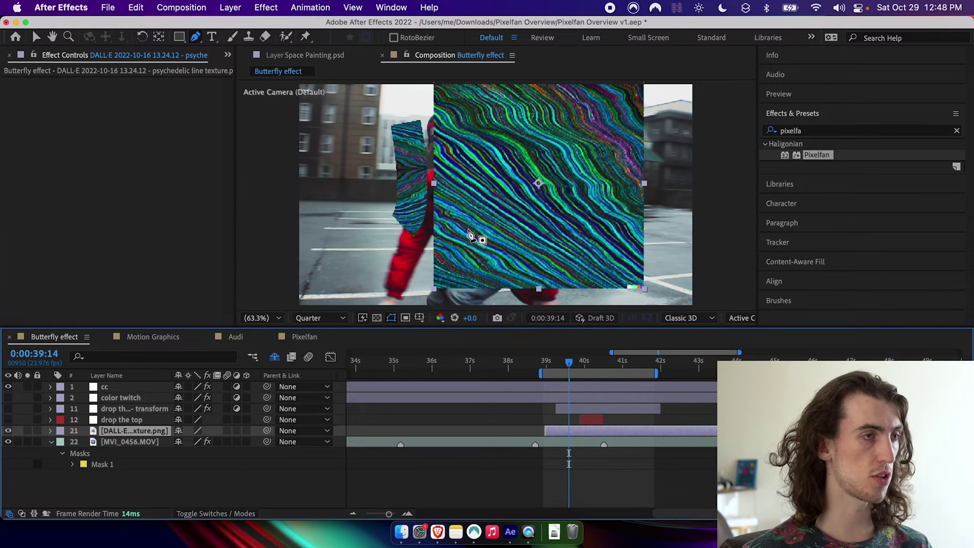
pyautogui.click(8, 431)
pyautogui.click(165, 448)
pyautogui.press('v')
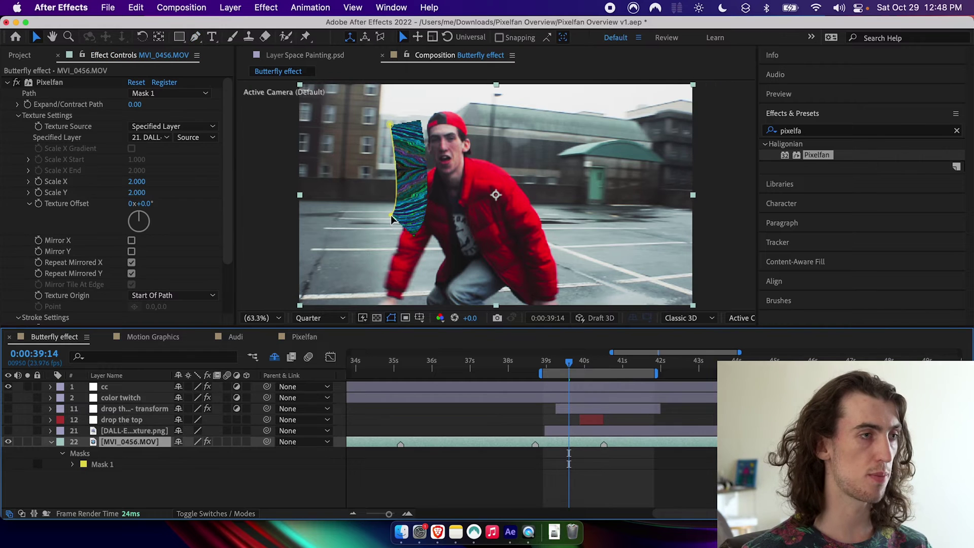
# Scrub Stroke Length to -250 and set the viewer resolution to Full.
pyautogui.scroll(-3, 155, 220)
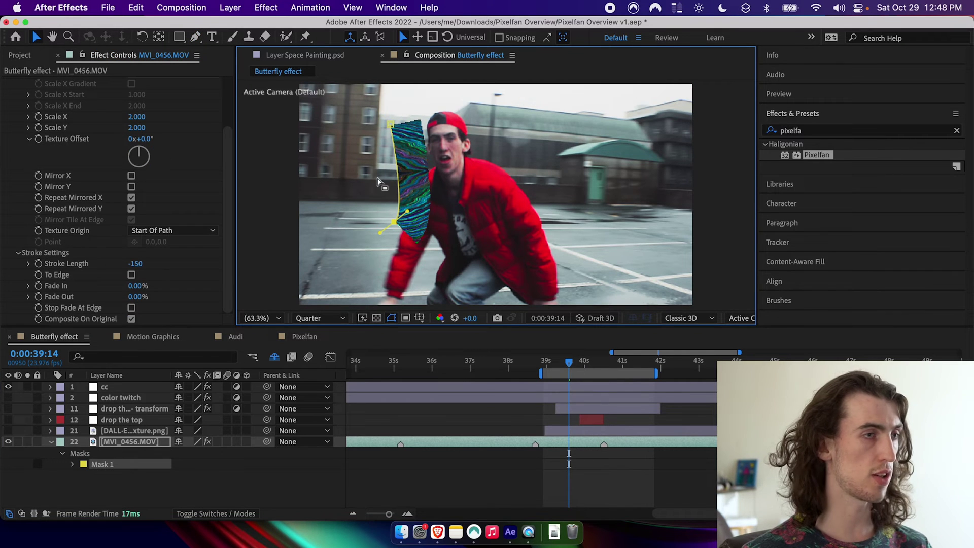
pyautogui.moveTo(134, 268)
pyautogui.mouseDown()
pyautogui.moveTo(171, 269)
pyautogui.moveTo(144, 275)
pyautogui.mouseUp()
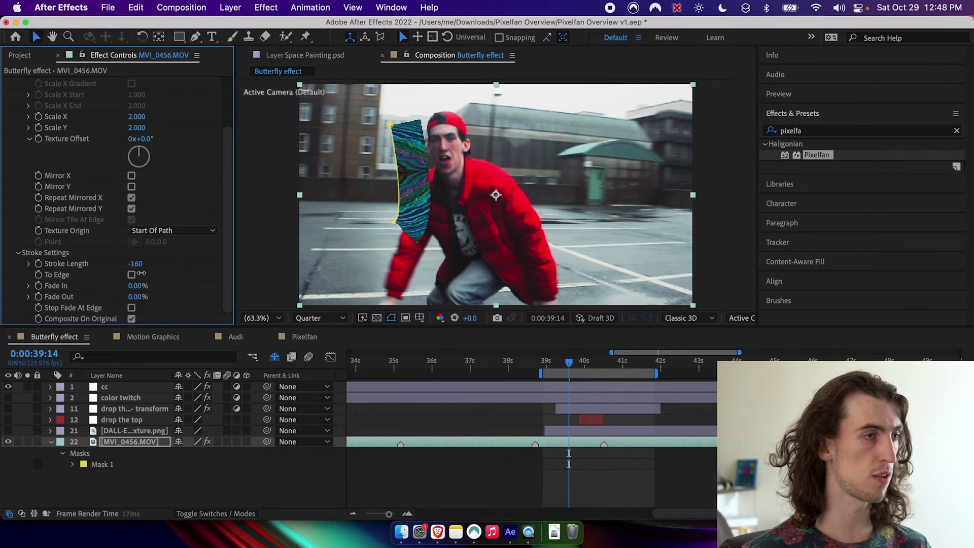
pyautogui.click(328, 319)
pyautogui.click(325, 348)
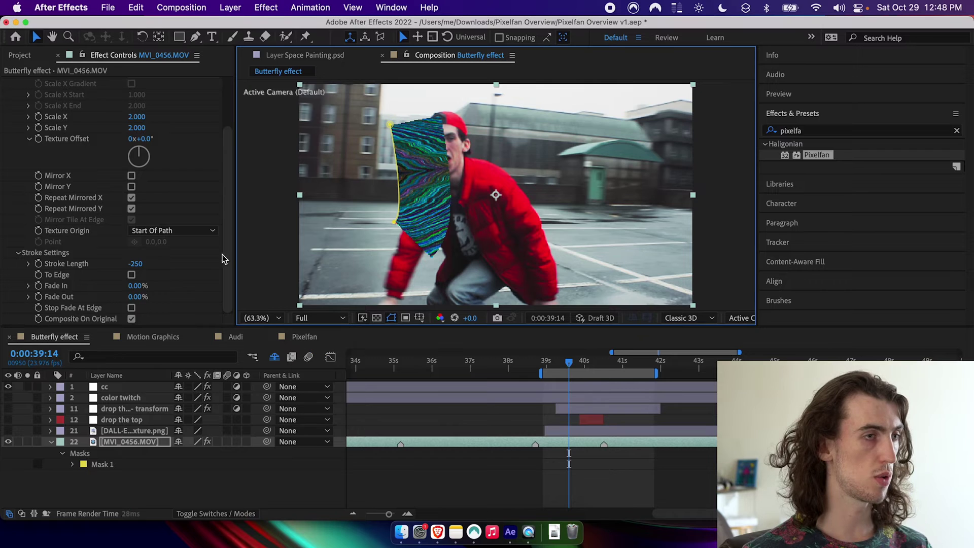
pyautogui.scroll(3, 152, 218)
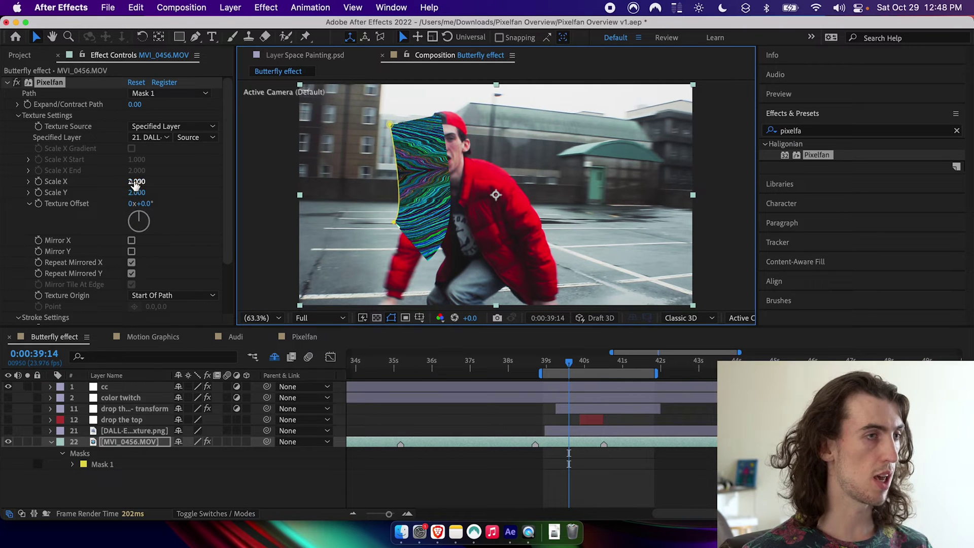
# Try a new Scale X, undo it, and turn off both Repeat Mirrored options.
pyautogui.moveTo(134, 185); pyautogui.dragTo(435, 205)
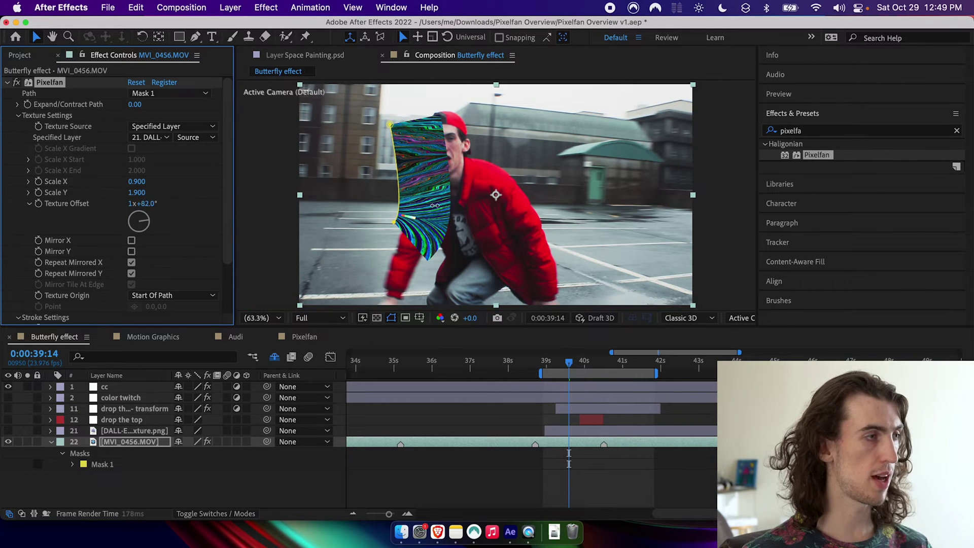
pyautogui.press('super+z')
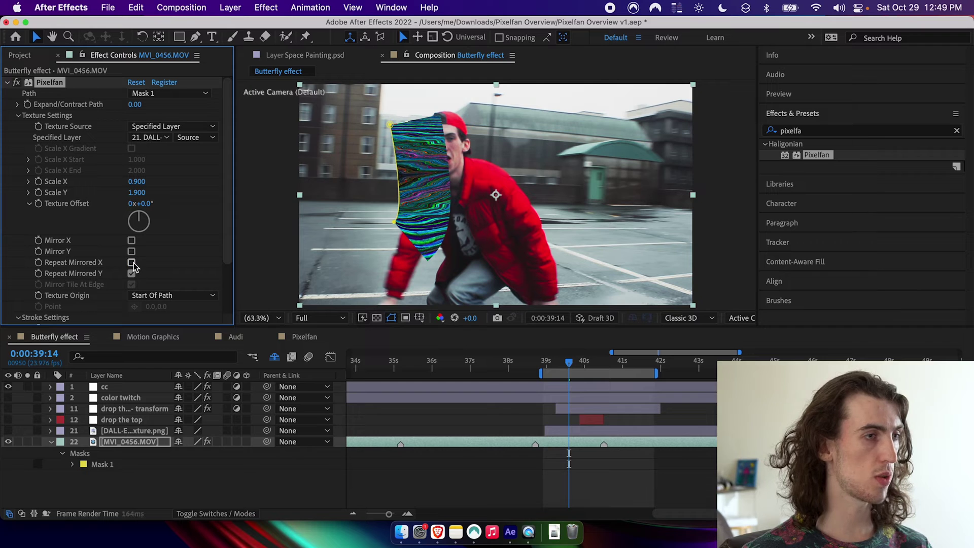
pyautogui.click(132, 274)
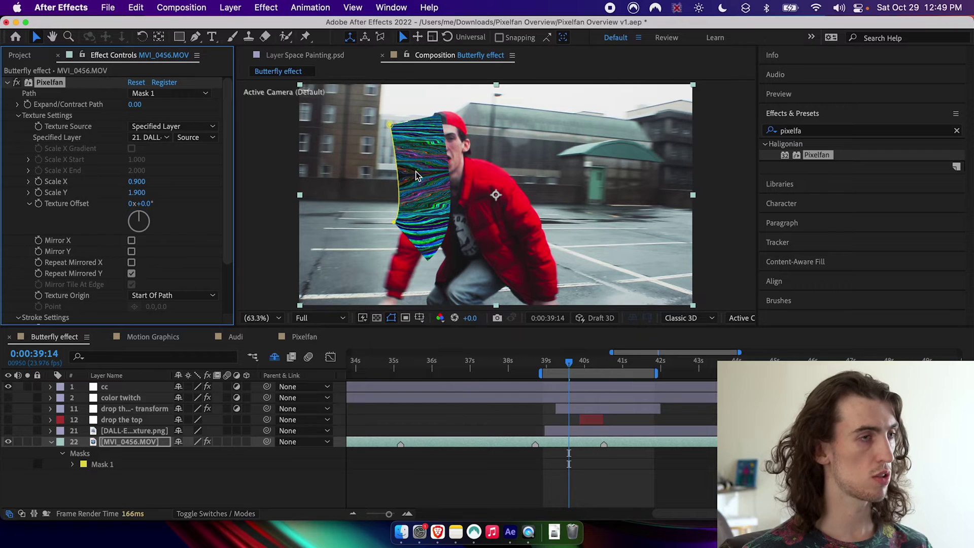
pyautogui.click(132, 274)
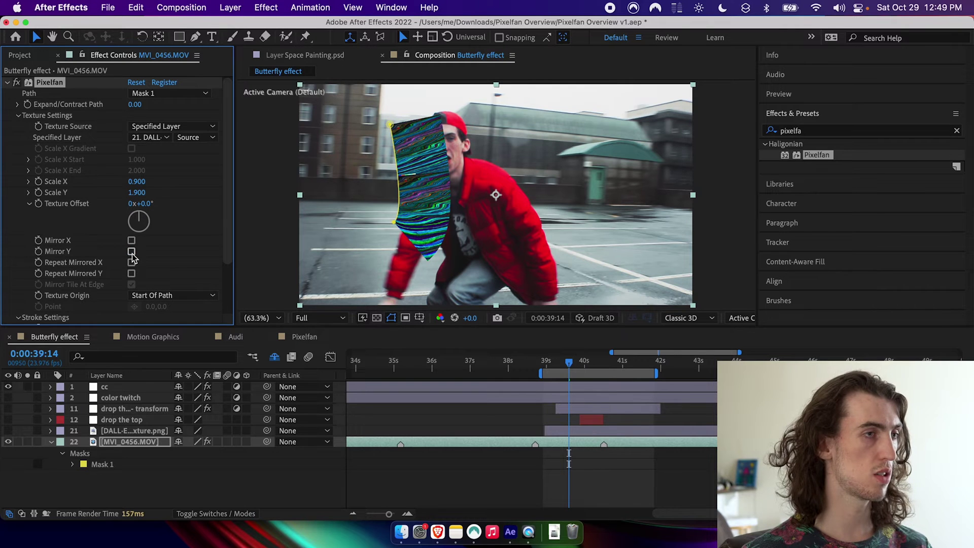
# Toggle the vertical and horizontal Mirror options on and back off.
pyautogui.click(132, 253)
pyautogui.click(132, 253)
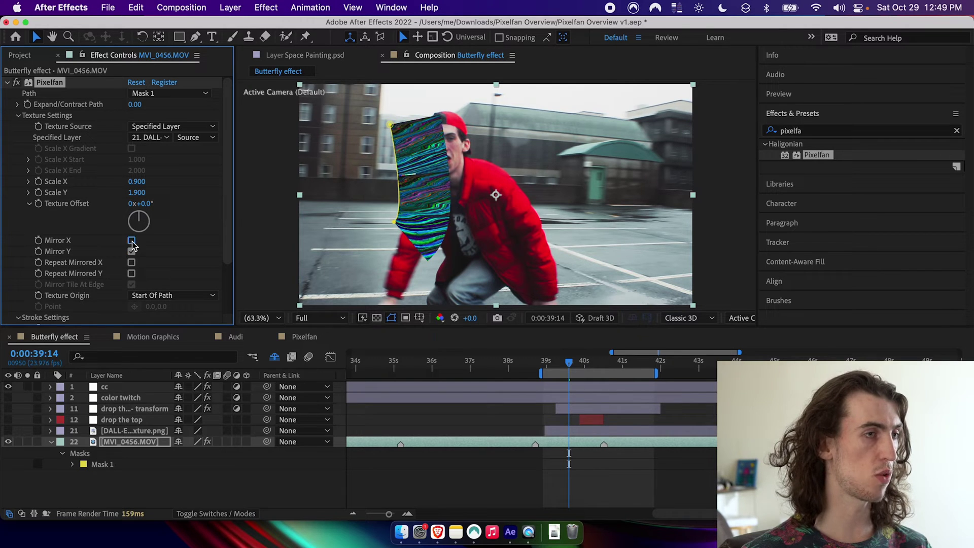
pyautogui.click(131, 240)
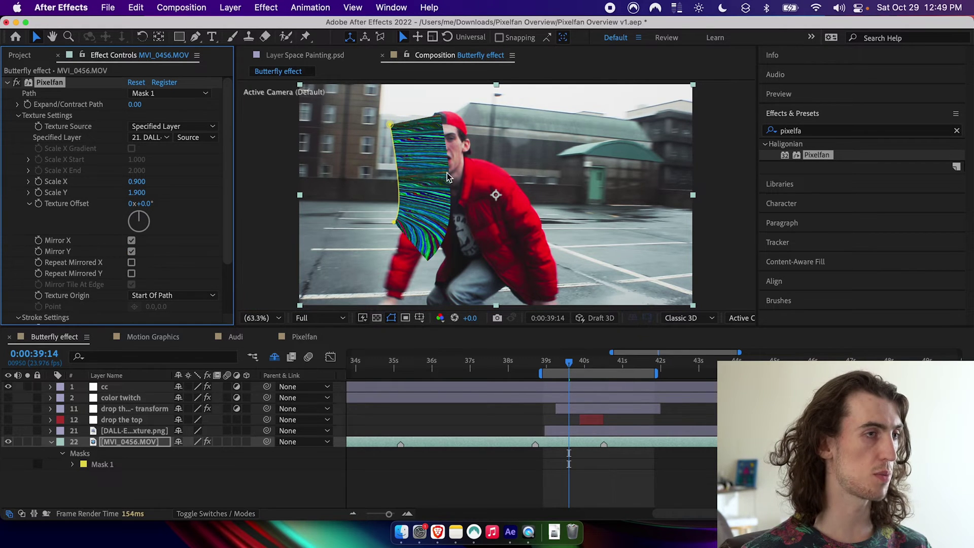
pyautogui.click(132, 241)
# Add a Fade In to the texture stroke, then try a Fade Out and undo it.
pyautogui.scroll(-3, 138, 291)
pyautogui.moveTo(136, 290); pyautogui.dragTo(197, 298)
pyautogui.moveTo(133, 299); pyautogui.dragTo(300, 315)
pyautogui.press('super+z')
pyautogui.press('super+z')
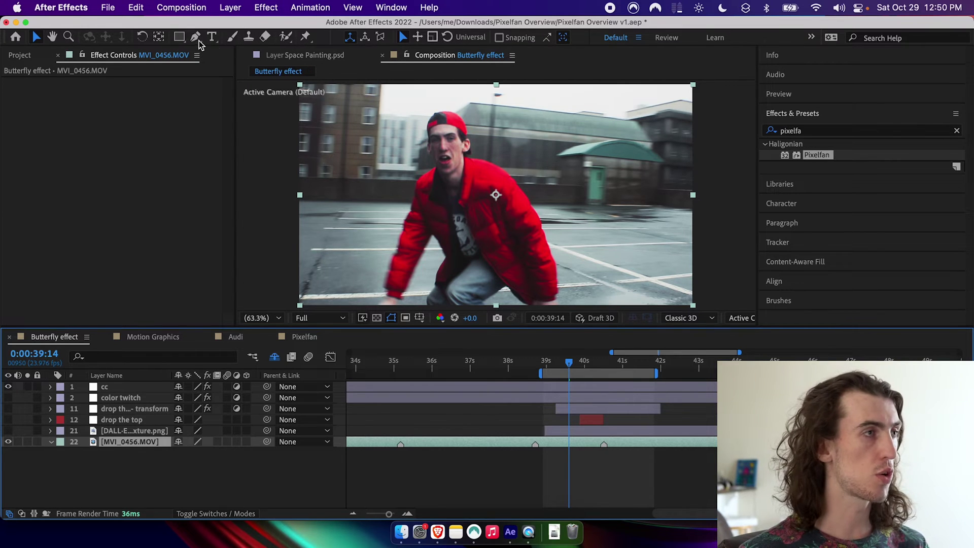
# With the Roto Brush tool, open MVI_0456.MOV in its Layer panel and paint over the dancer.
pyautogui.click(286, 36)
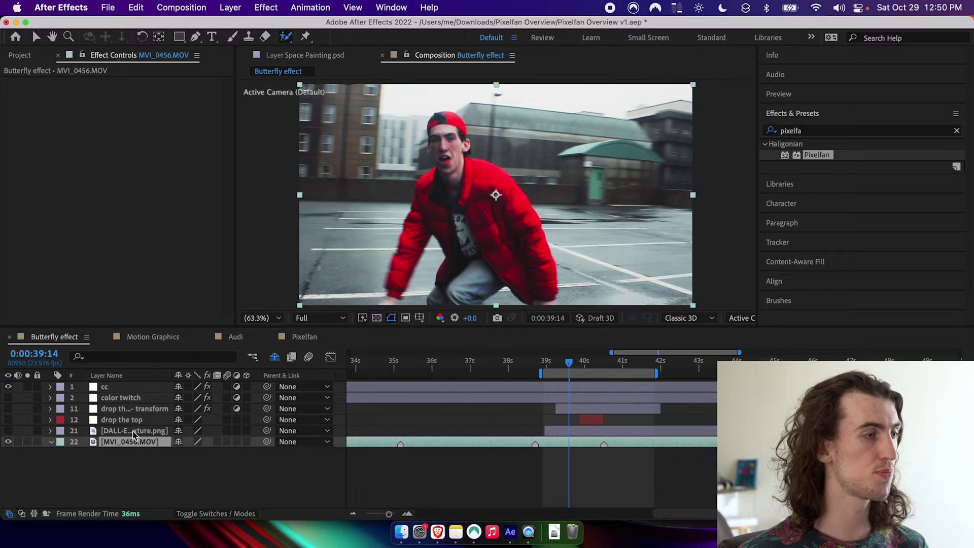
pyautogui.doubleClick(123, 443)
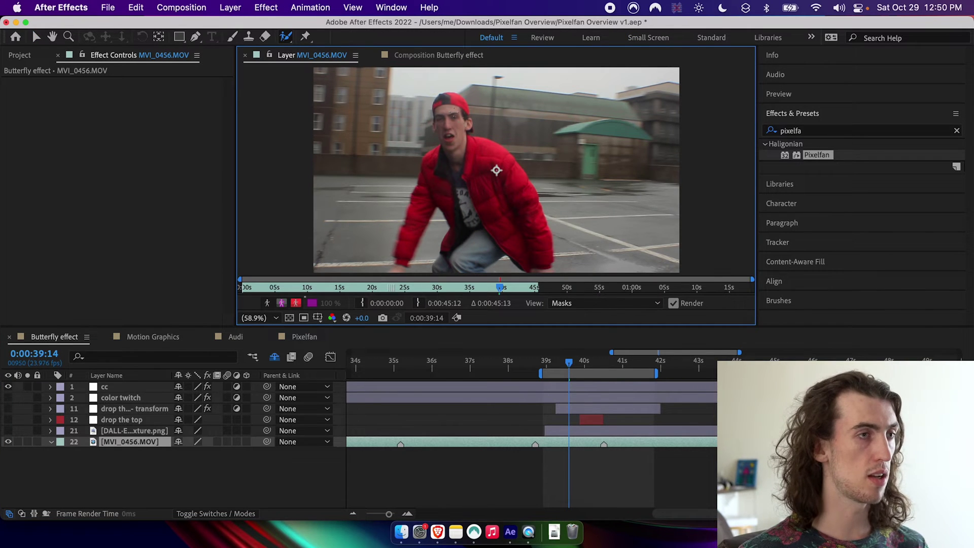
pyautogui.moveTo(450, 113); pyautogui.dragTo(452, 150)
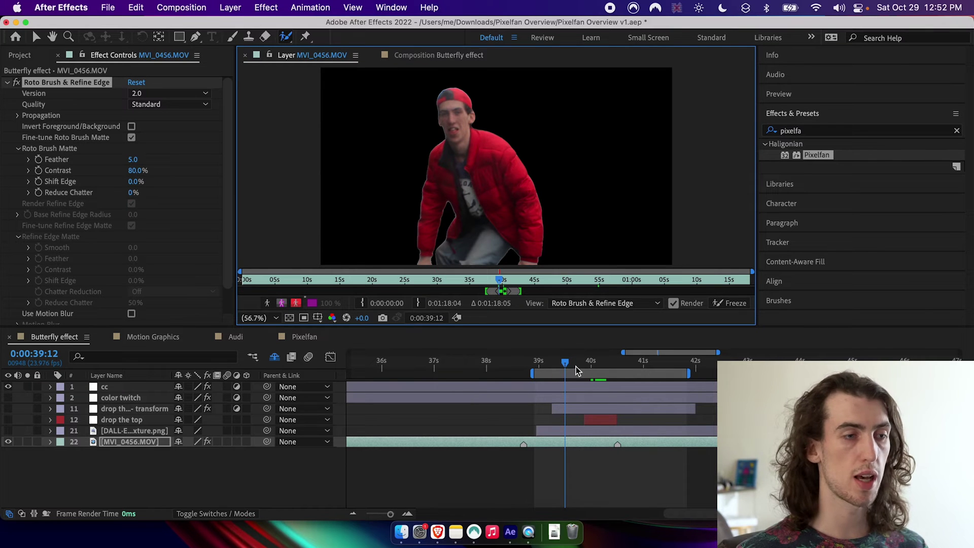
# Propagate the Roto Brush cutout forward and check it on nearby frames.
pyautogui.moveTo(591, 366); pyautogui.dragTo(623, 373)
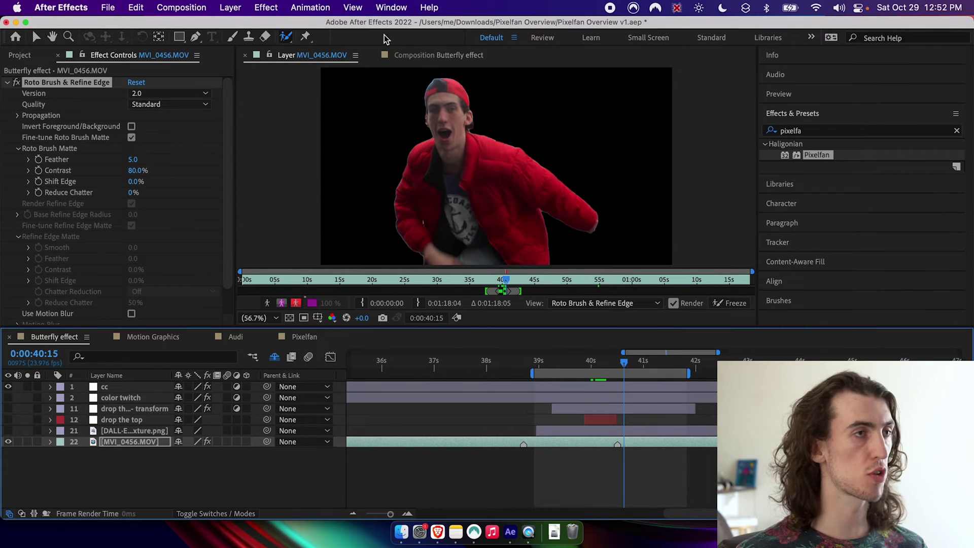
pyautogui.click(439, 55)
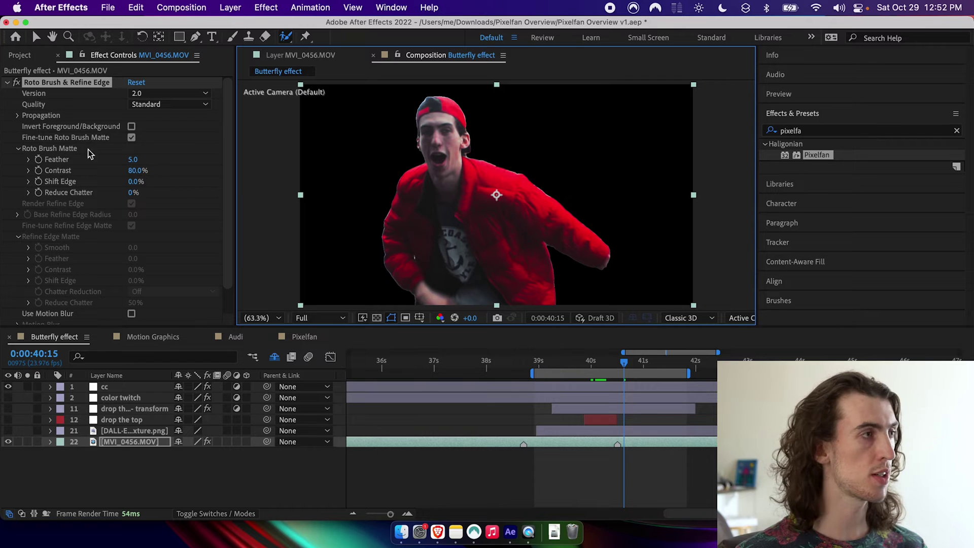
pyautogui.click(7, 82)
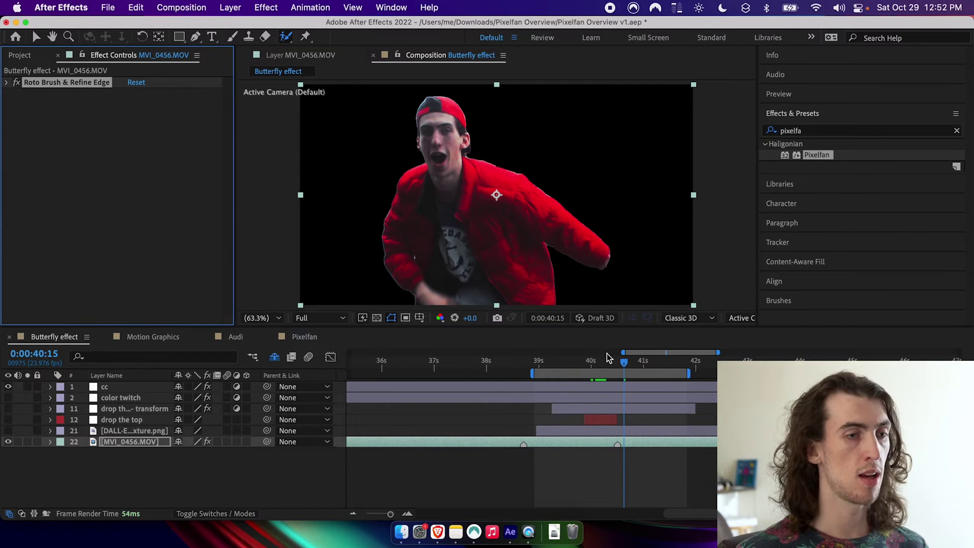
pyautogui.moveTo(605, 369)
pyautogui.mouseDown()
pyautogui.moveTo(594, 371)
pyautogui.moveTo(605, 376)
pyautogui.mouseUp()
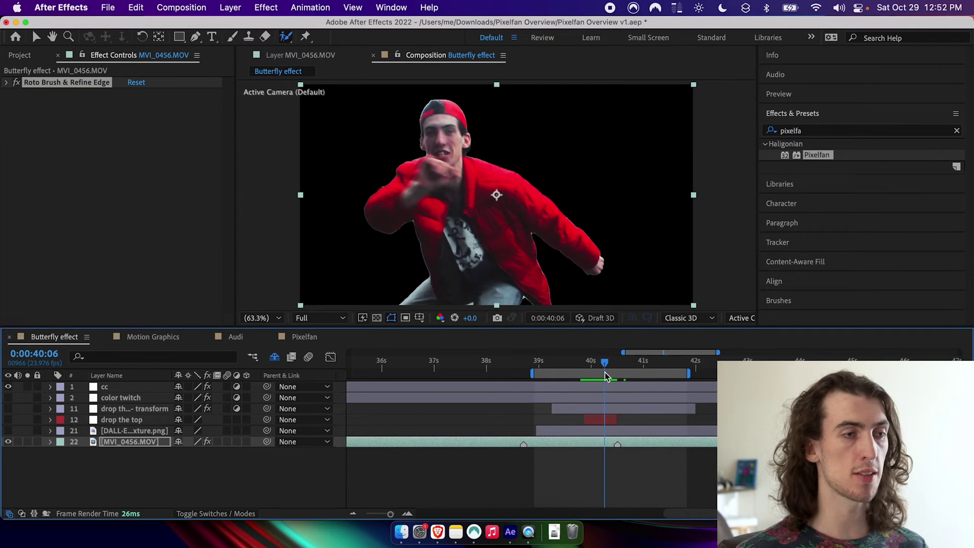
# Auto-trace the cutout into mask paths from the Layer menu and review the traced frames.
pyautogui.click(239, 7)
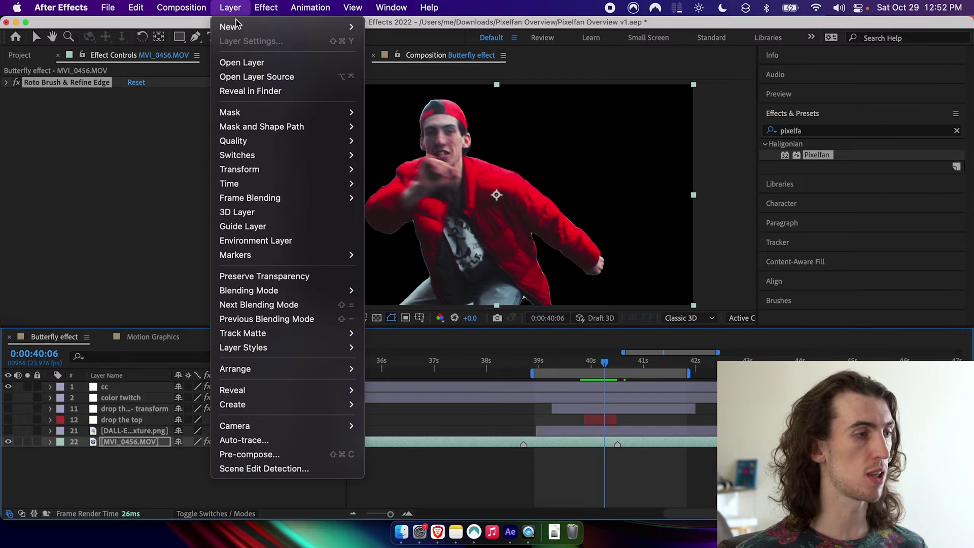
pyautogui.click(315, 441)
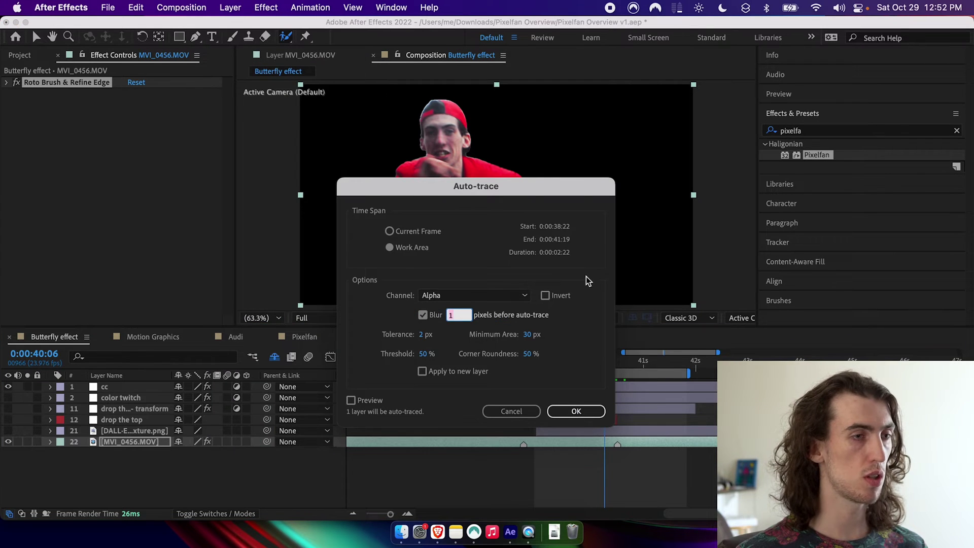
pyautogui.click(575, 410)
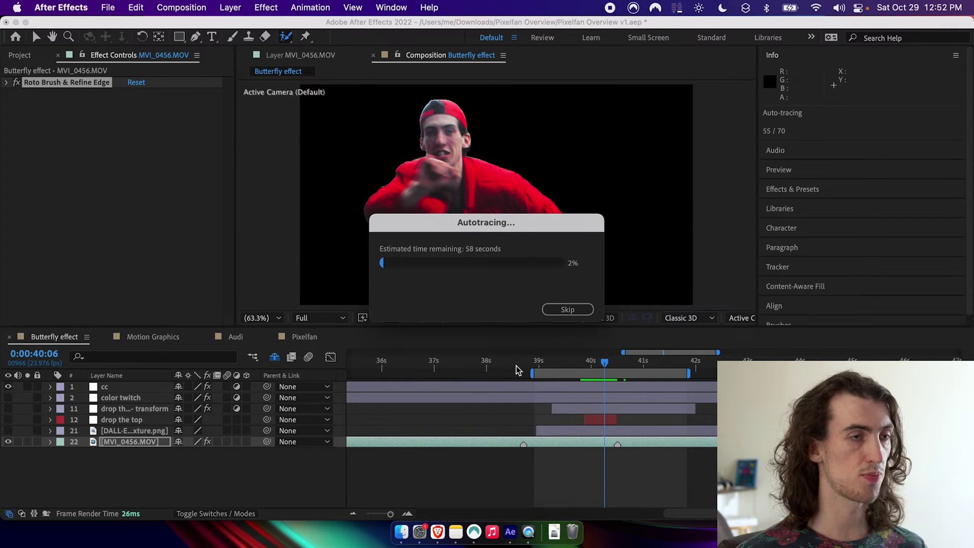
pyautogui.moveTo(600, 366); pyautogui.dragTo(605, 387)
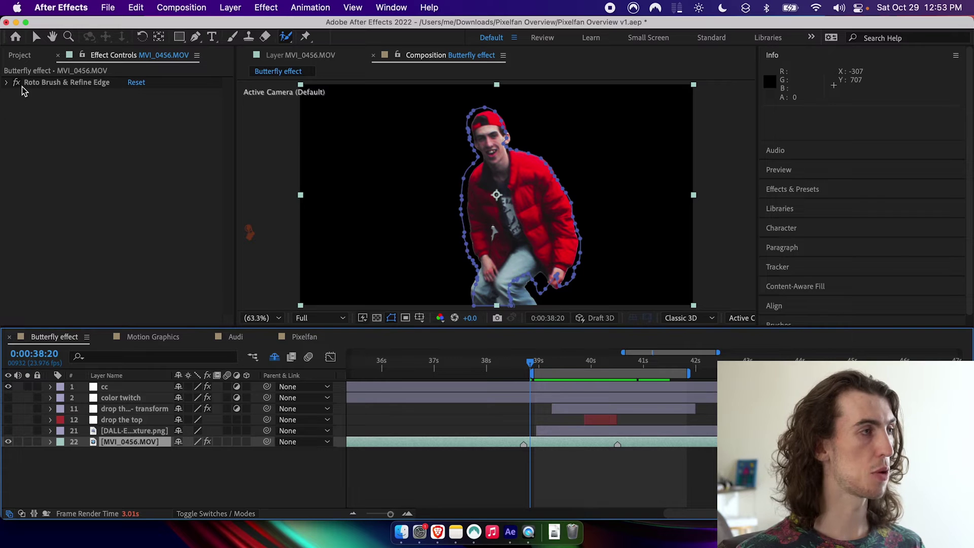
# Turn off Roto Brush and try Mask 1 in Add mode before setting it back to None.
pyautogui.click(16, 83)
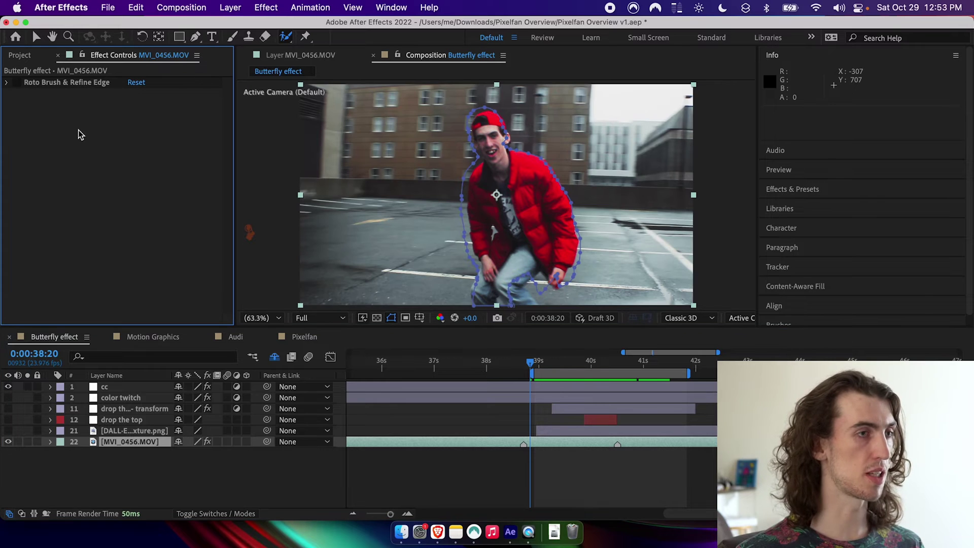
pyautogui.moveTo(567, 369); pyautogui.dragTo(584, 370)
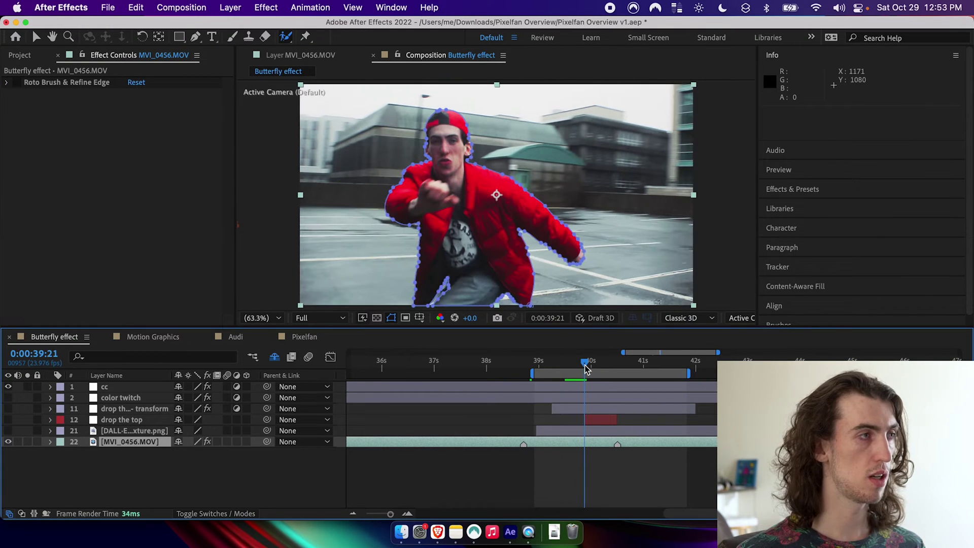
pyautogui.press('m')
pyautogui.click(195, 453)
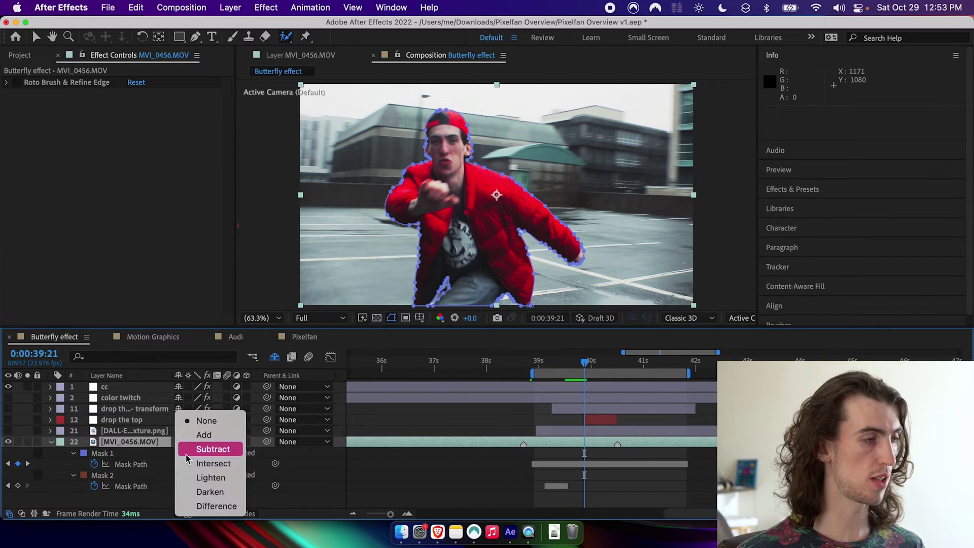
pyautogui.click(202, 435)
pyautogui.moveTo(560, 367)
pyautogui.mouseDown()
pyautogui.moveTo(624, 366)
pyautogui.moveTo(573, 366)
pyautogui.mouseUp()
pyautogui.click(194, 452)
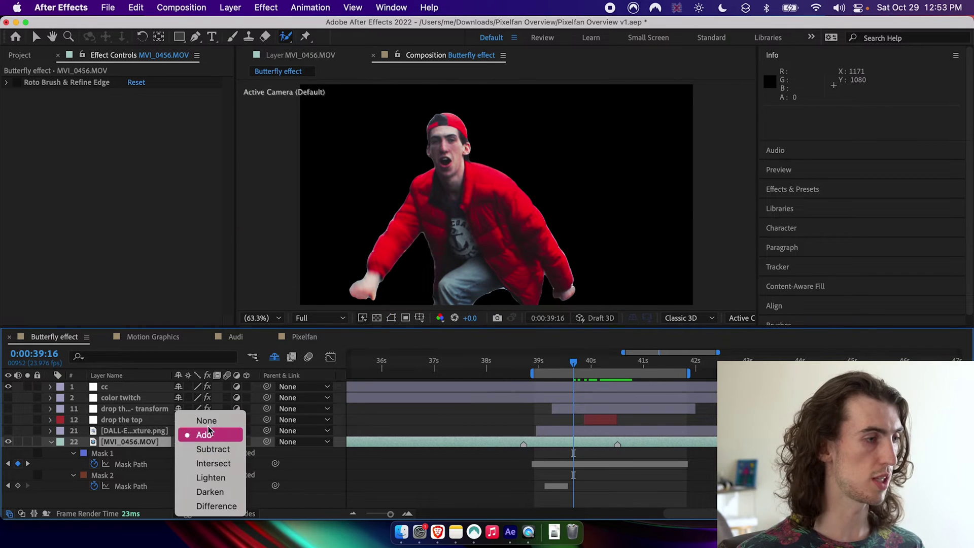
pyautogui.click(201, 423)
pyautogui.click(50, 442)
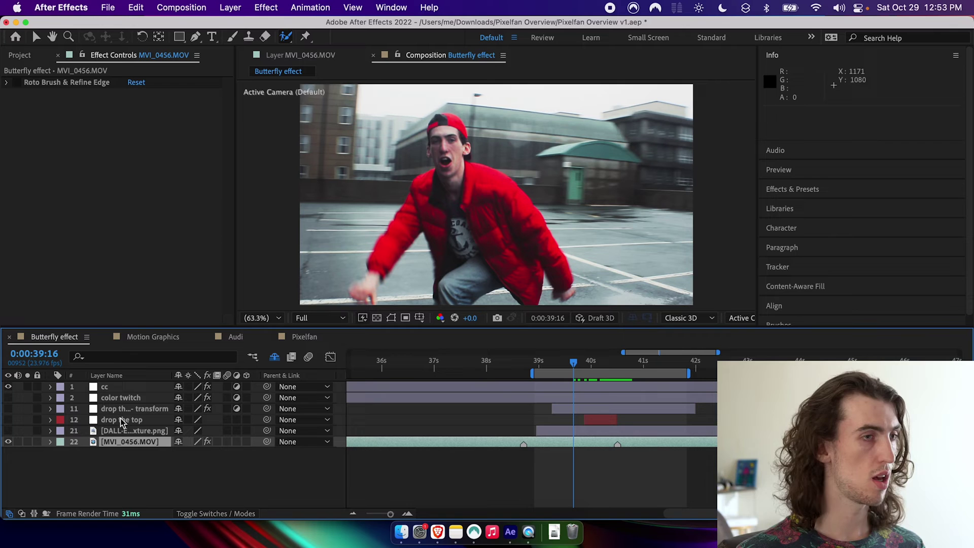
# Apply Pixelfan to MVI_0456.MOV with Path Mask 1 and the psychedelic line texture layer.
pyautogui.click(883, 190)
pyautogui.moveTo(819, 159); pyautogui.dragTo(576, 441)
pyautogui.click(168, 93)
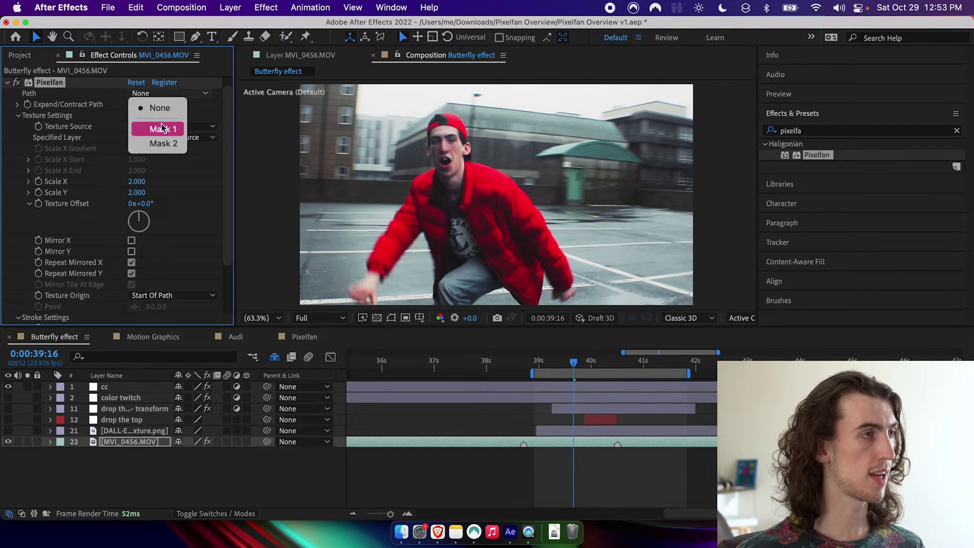
pyautogui.click(165, 128)
pyautogui.click(168, 137)
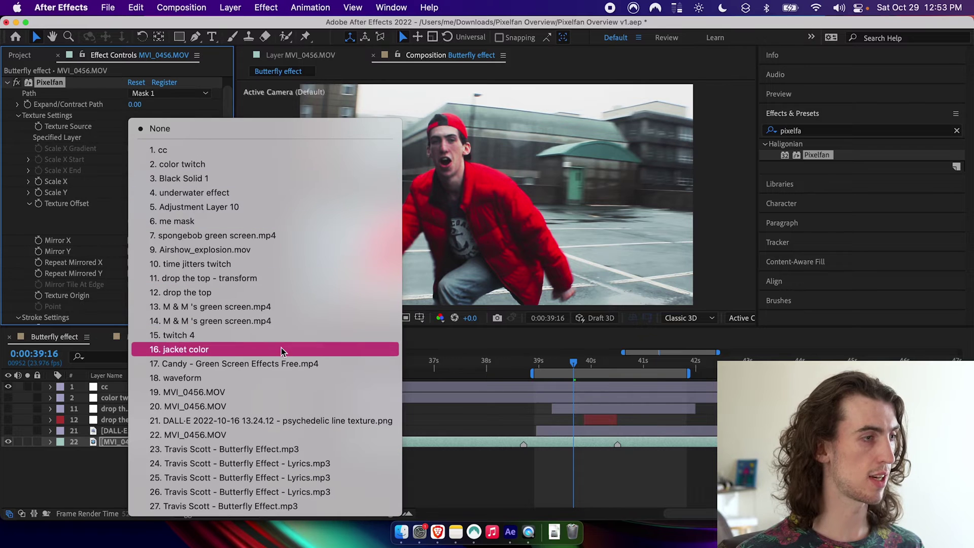
pyautogui.click(285, 408)
# Show the mask path and raise Stroke Length to 160, checking the result at 0:00:40:04.
pyautogui.scroll(-3, 196, 224)
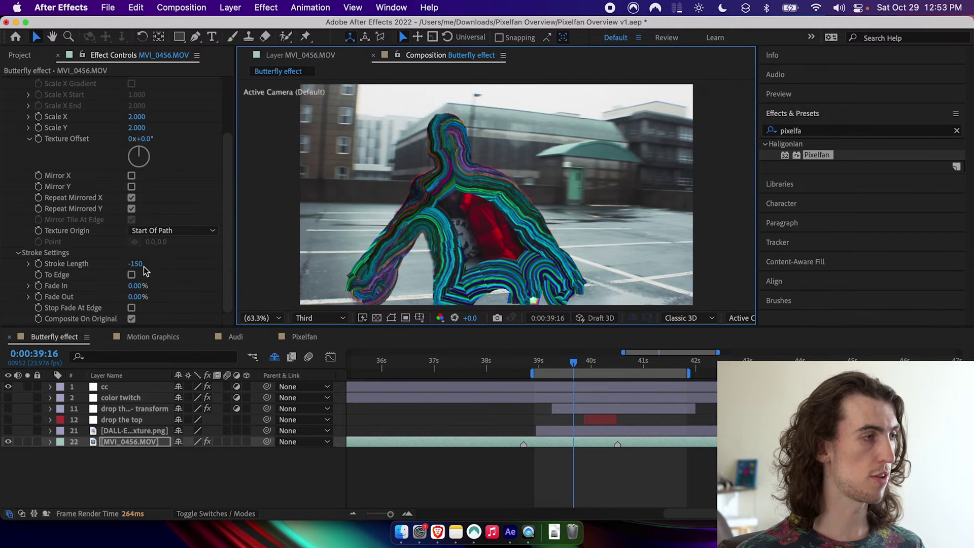
pyautogui.press('super+shift+h')
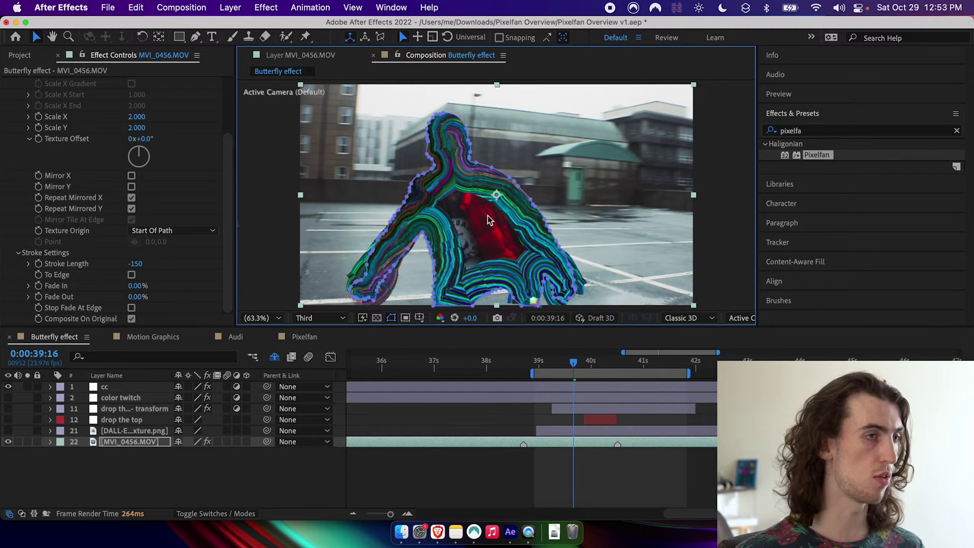
pyautogui.moveTo(135, 264); pyautogui.dragTo(159, 263)
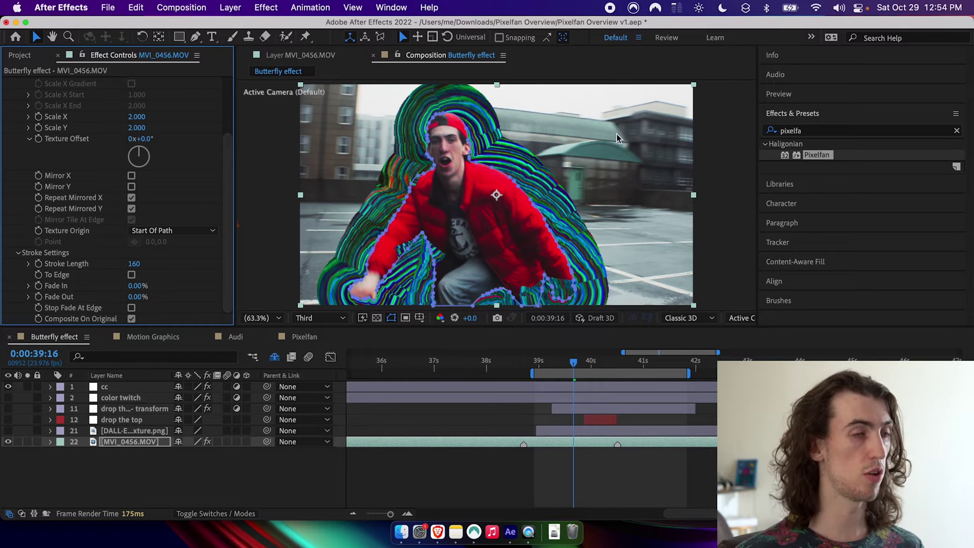
pyautogui.moveTo(584, 361); pyautogui.dragTo(601, 365)
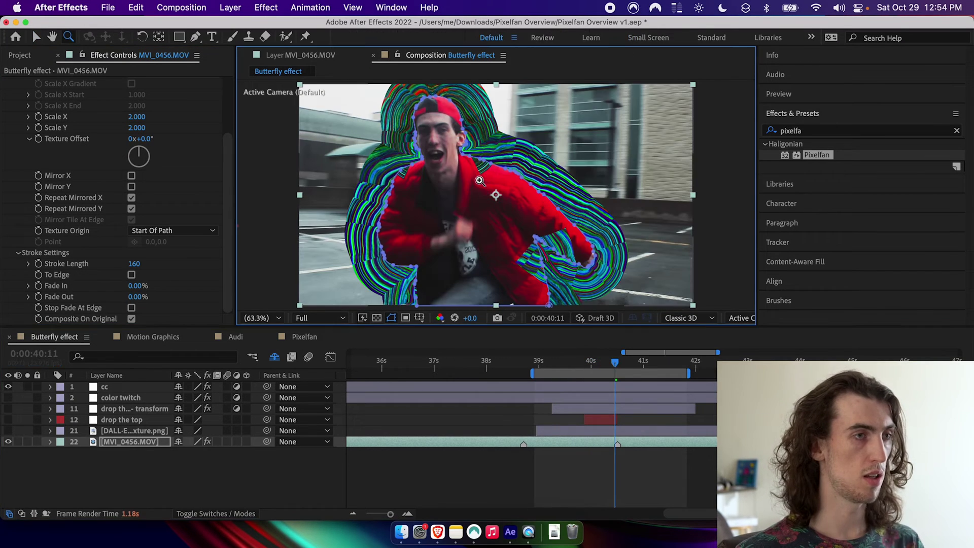
pyautogui.click(480, 169)
pyautogui.click(496, 190)
pyautogui.click(497, 192)
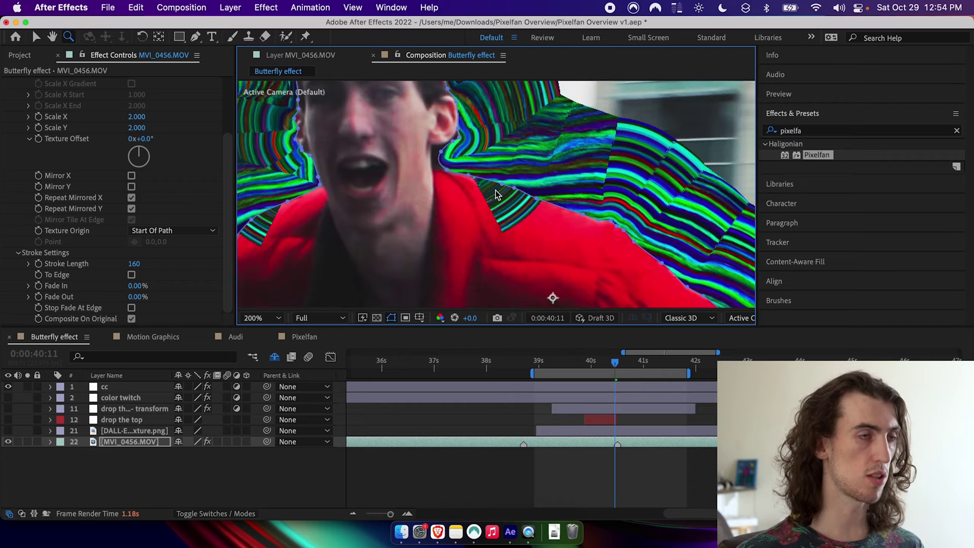
pyautogui.press('v')
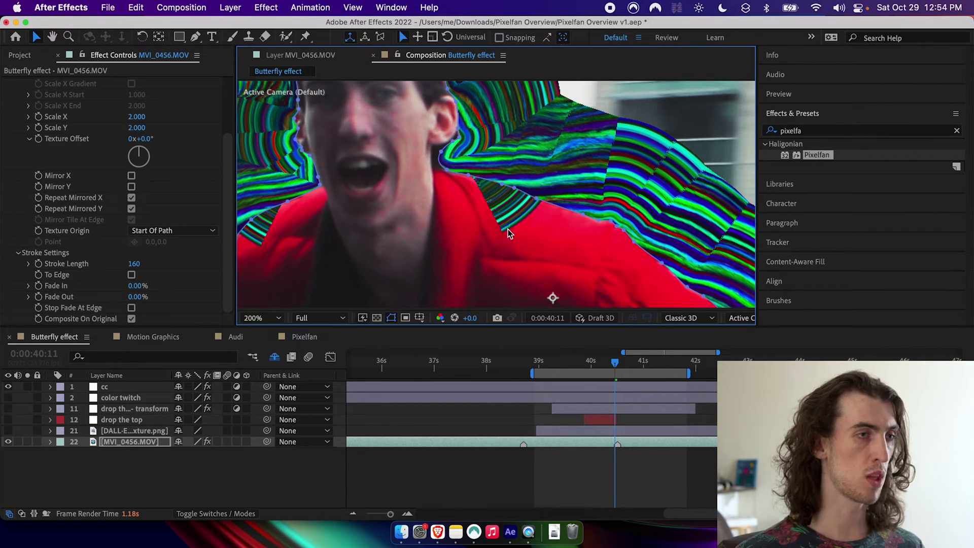
pyautogui.hotkey('shift', '/')
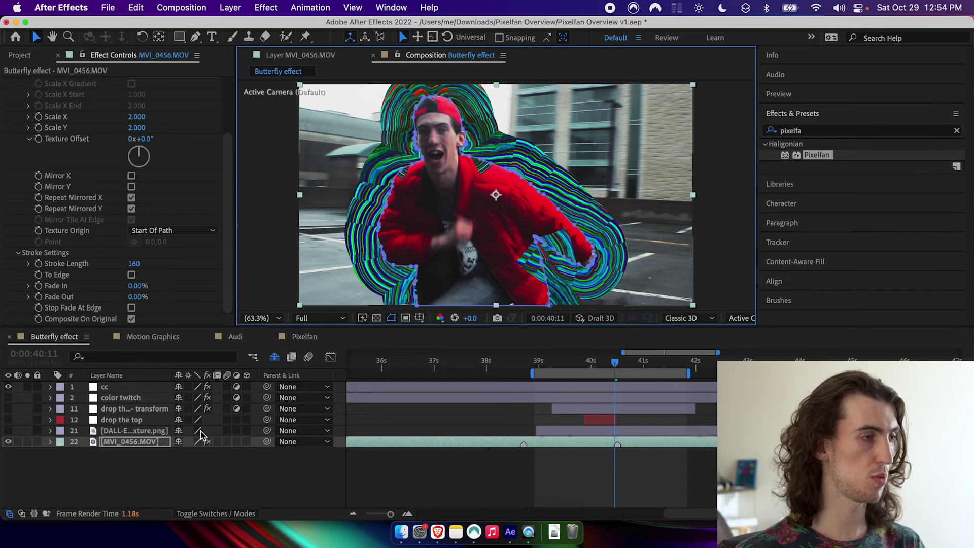
# Duplicate MVI_0456.MOV and delete Roto Brush and Pixelfan from the top copy.
pyautogui.click(142, 441)
pyautogui.press('super+d')
pyautogui.press('capslock')
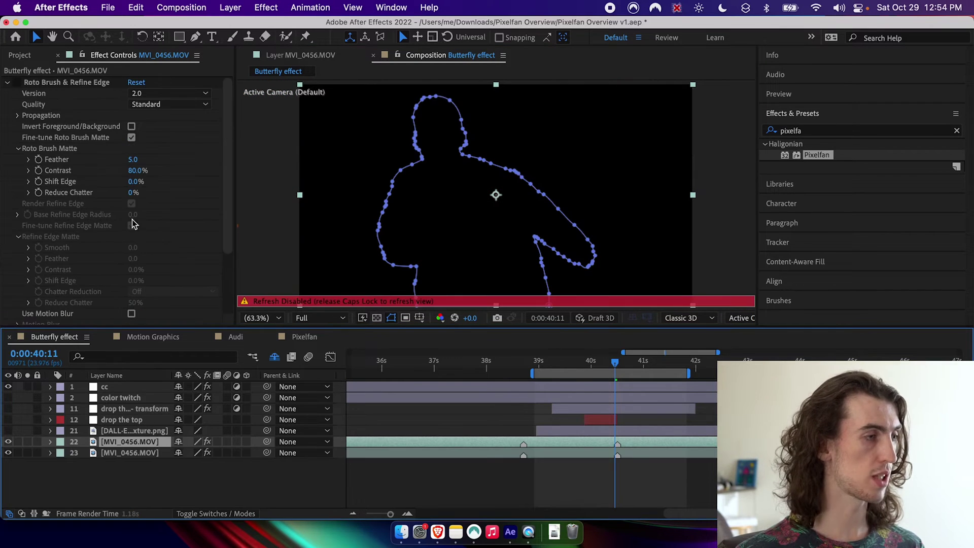
pyautogui.click(54, 82)
pyautogui.press('Delete')
pyautogui.scroll(3, 57, 120)
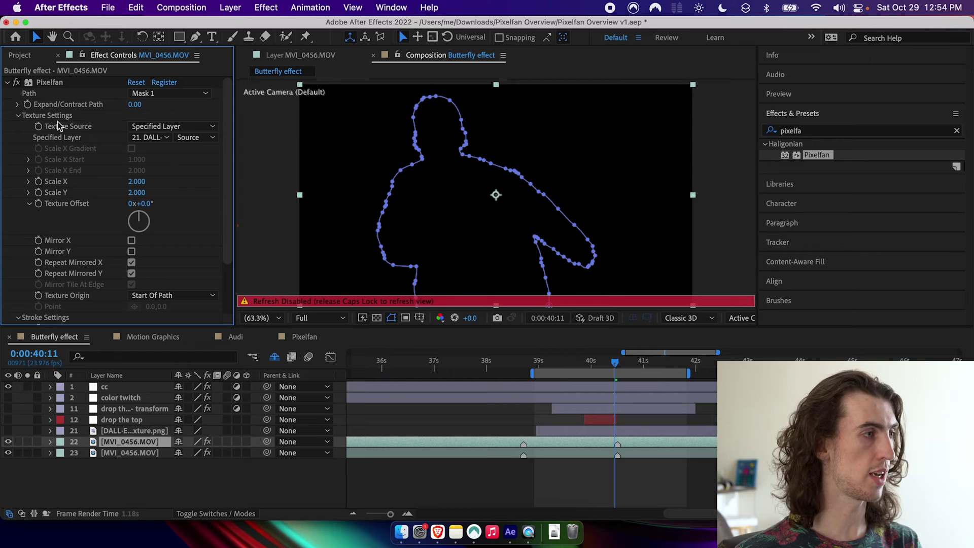
pyautogui.click(46, 81)
pyautogui.press('Delete')
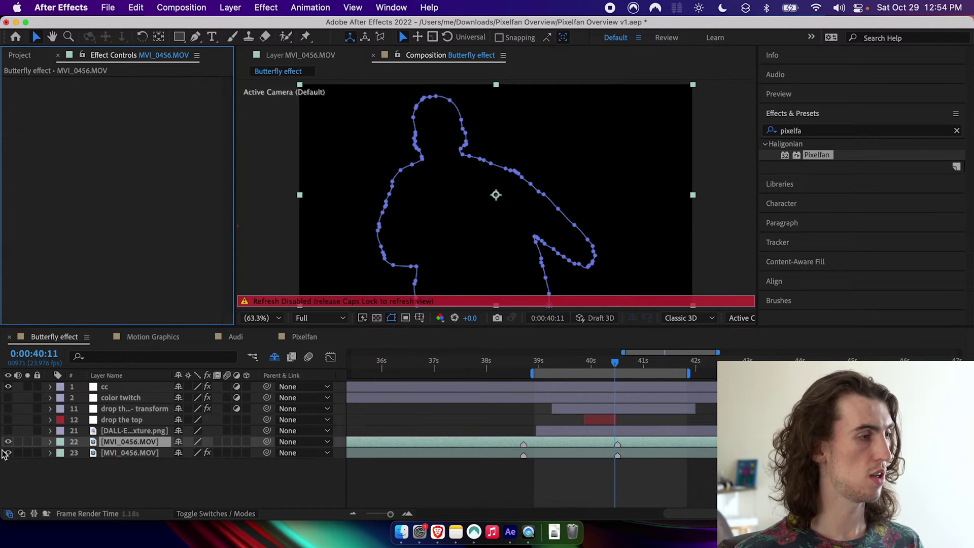
pyautogui.press('capslock')
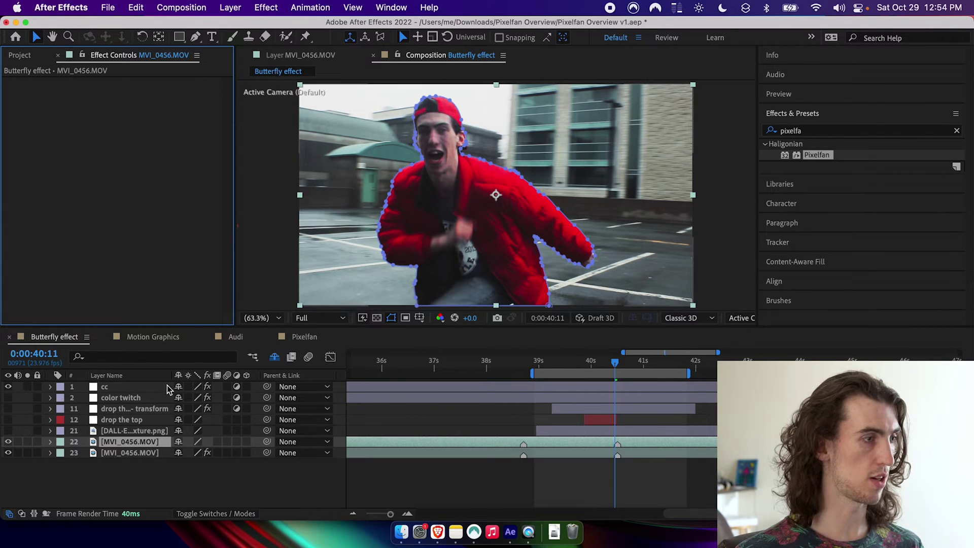
# Set the copy's Mask 1 to Add and lower the preview resolution to Third.
pyautogui.press('m')
pyautogui.click(197, 453)
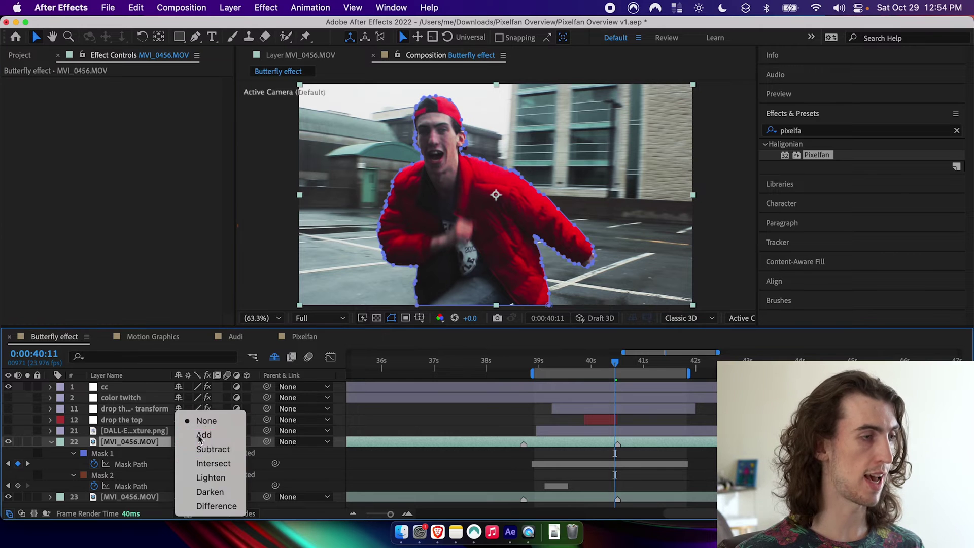
pyautogui.click(204, 435)
pyautogui.press('pageup')
pyautogui.press('pageup')
pyautogui.press('pageup')
pyautogui.press('pageup')
pyautogui.press('pageup')
pyautogui.press('pageup')
pyautogui.press('pageup')
pyautogui.press('pageup')
pyautogui.click(310, 320)
pyautogui.click(313, 377)
pyautogui.moveTo(561, 362); pyautogui.dragTo(648, 373)
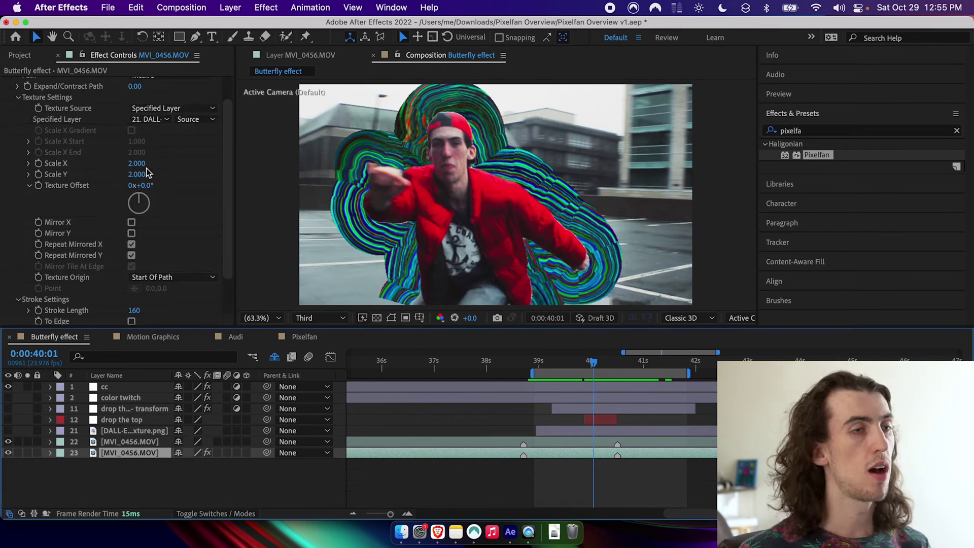
# Set Fade Out to 0.50% and enlarge the texture scale to widen the bands.
pyautogui.scroll(-3, 148, 172)
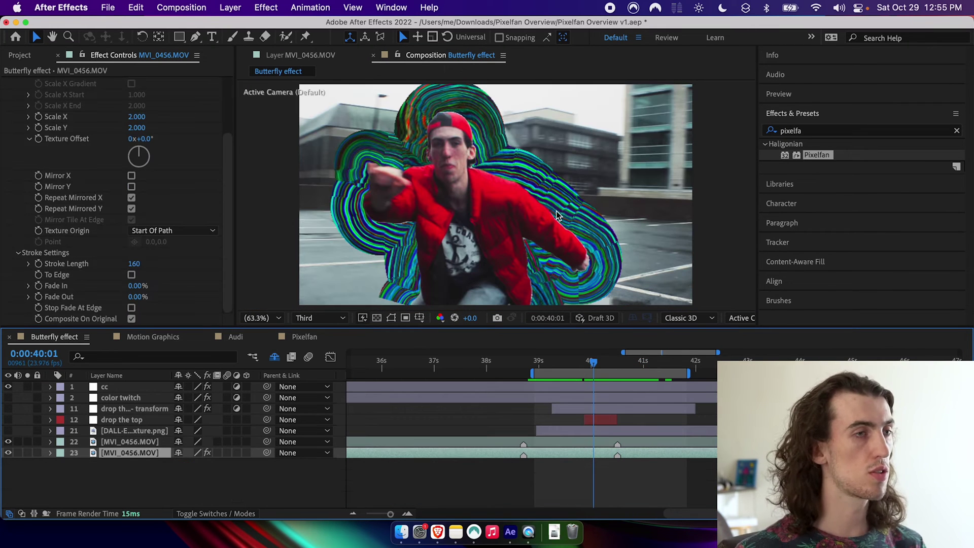
pyautogui.press('z')
pyautogui.click(138, 297)
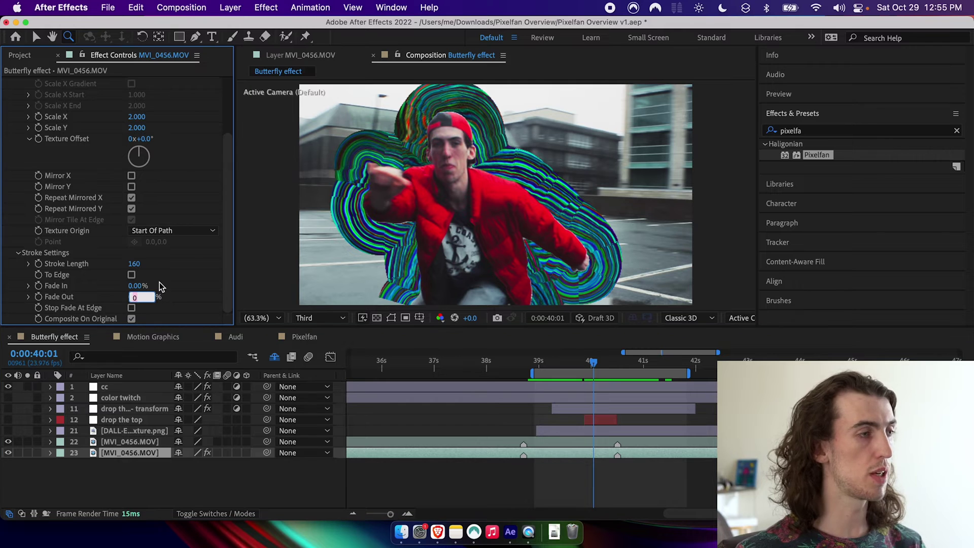
pyautogui.write('.5')
pyautogui.press('Return')
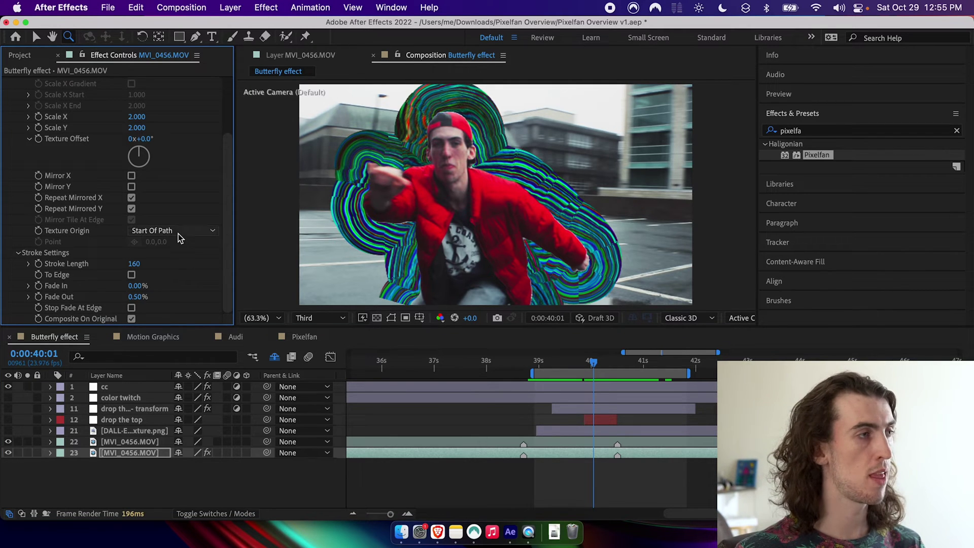
pyautogui.scroll(3, 186, 240)
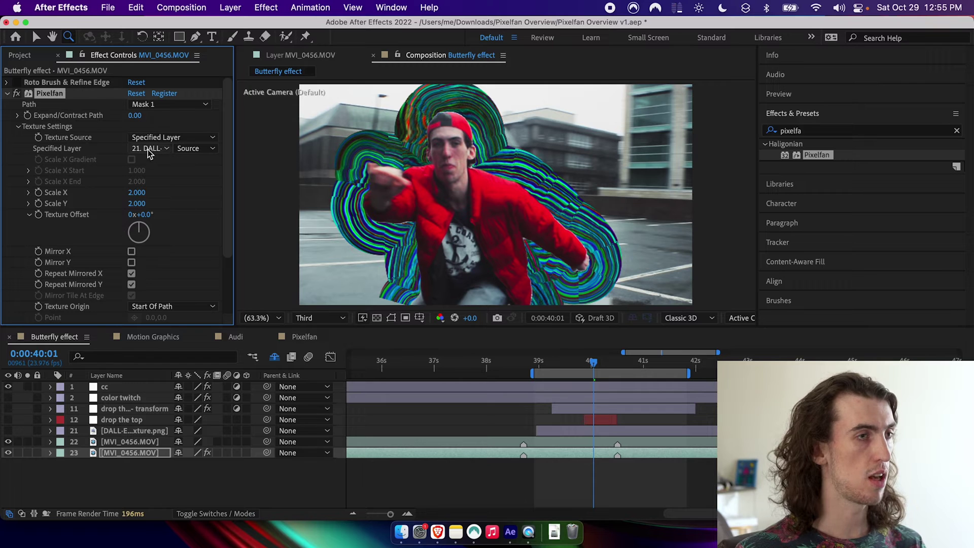
pyautogui.moveTo(140, 195); pyautogui.dragTo(140, 201)
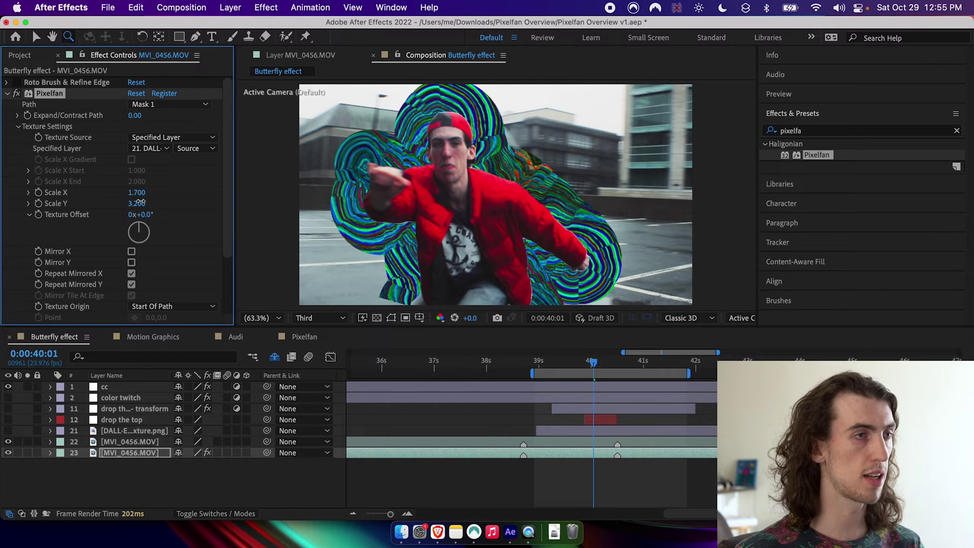
# Drag the mask's bottom-left corner below the frame, then hide the mask outlines.
pyautogui.press('super+shift+h')
pyautogui.moveTo(445, 267); pyautogui.dragTo(446, 253)
pyautogui.press('v')
pyautogui.click(411, 291)
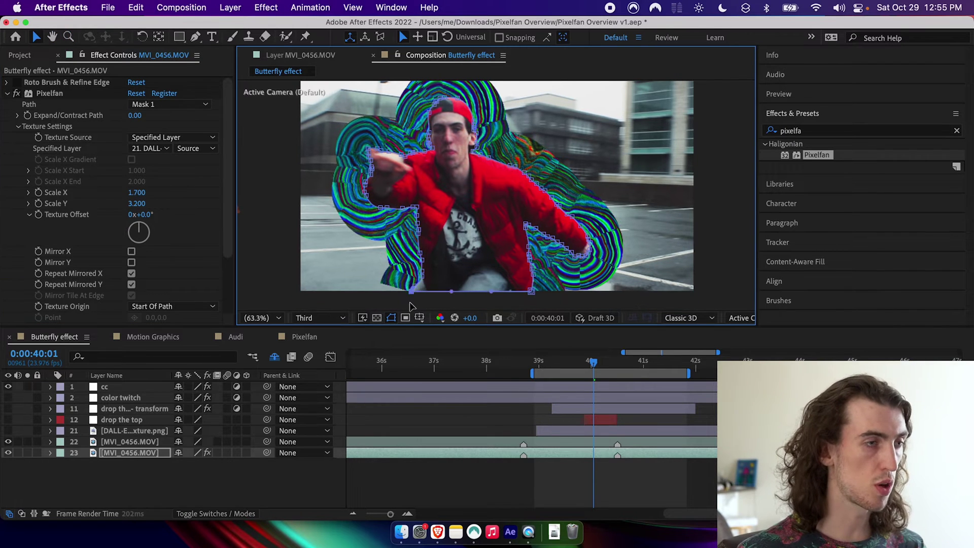
pyautogui.moveTo(410, 303); pyautogui.dragTo(407, 306)
pyautogui.press('super+shift+h')
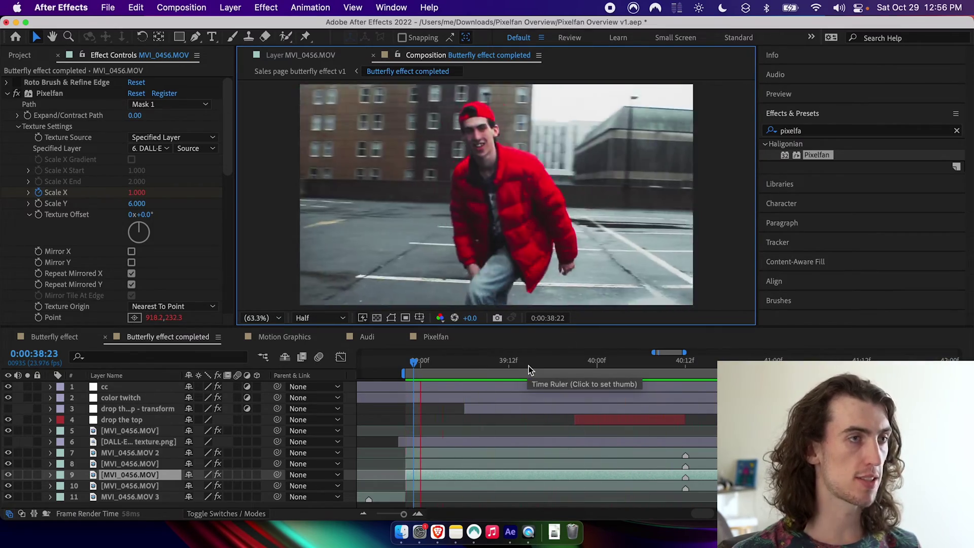
# At 0:00:40:00, set Pixelfan's Texture Origin to Start Of Path and select the dancer layer.
pyautogui.click(531, 366)
pyautogui.moveTo(534, 366); pyautogui.dragTo(596, 369)
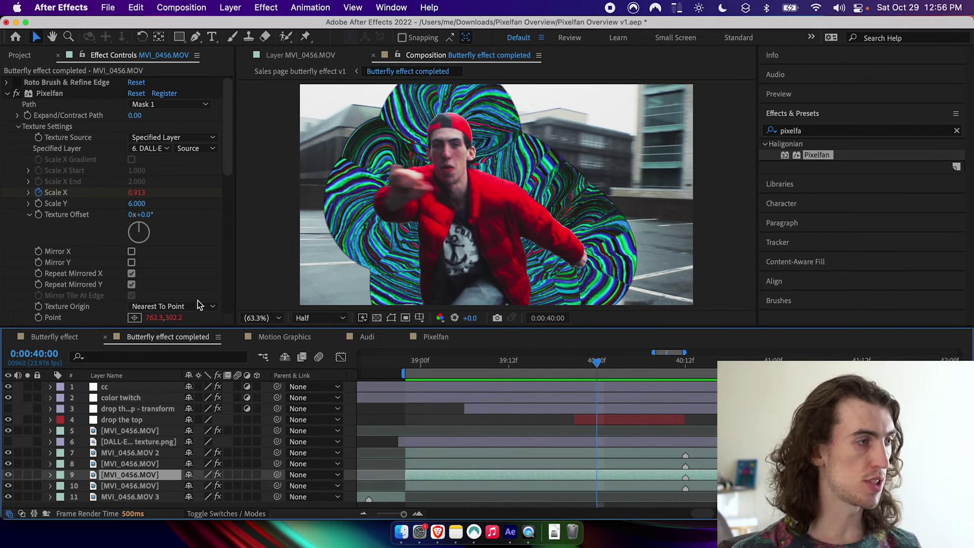
pyautogui.click(41, 319)
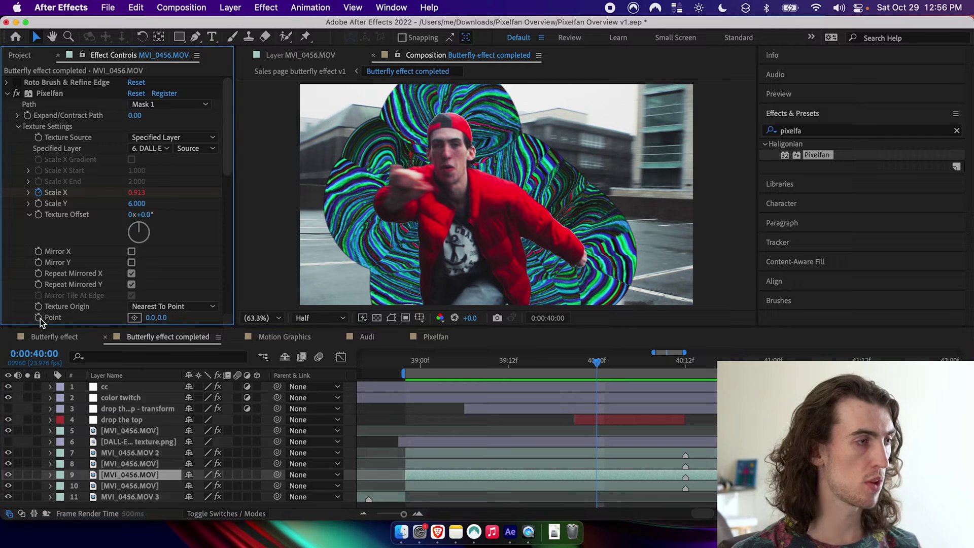
pyautogui.click(175, 306)
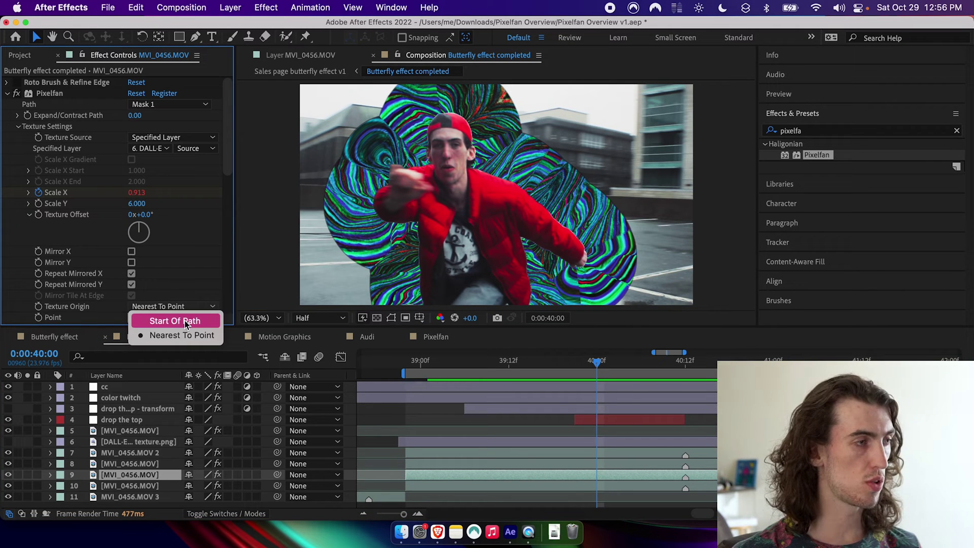
pyautogui.click(186, 323)
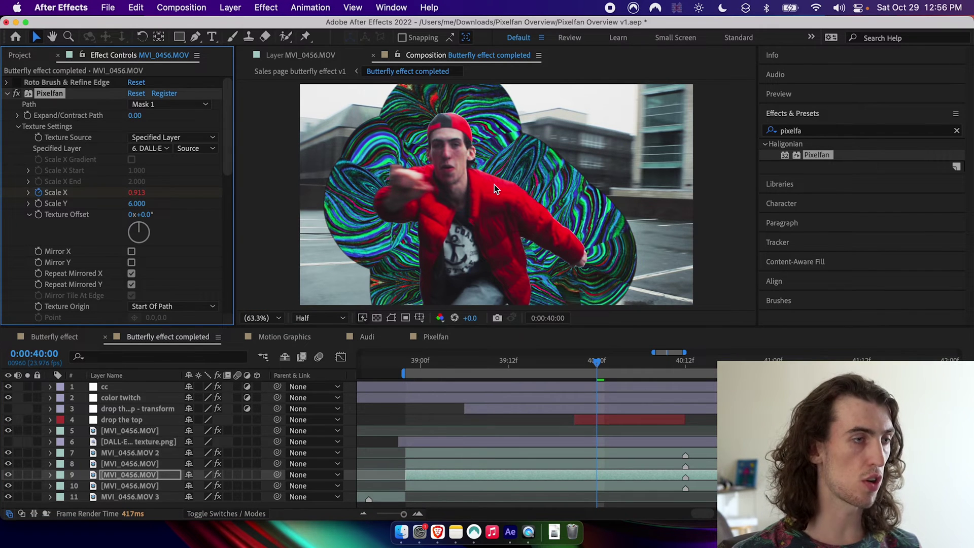
pyautogui.click(495, 187)
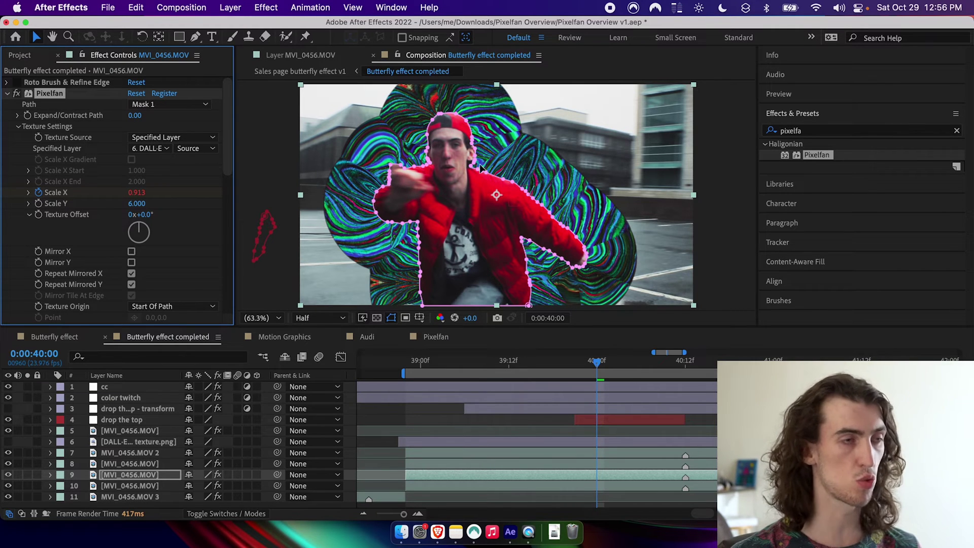
# Switch Texture Origin to Nearest To Point and place a first origin point in the frame.
pyautogui.scroll(-5, 154, 263)
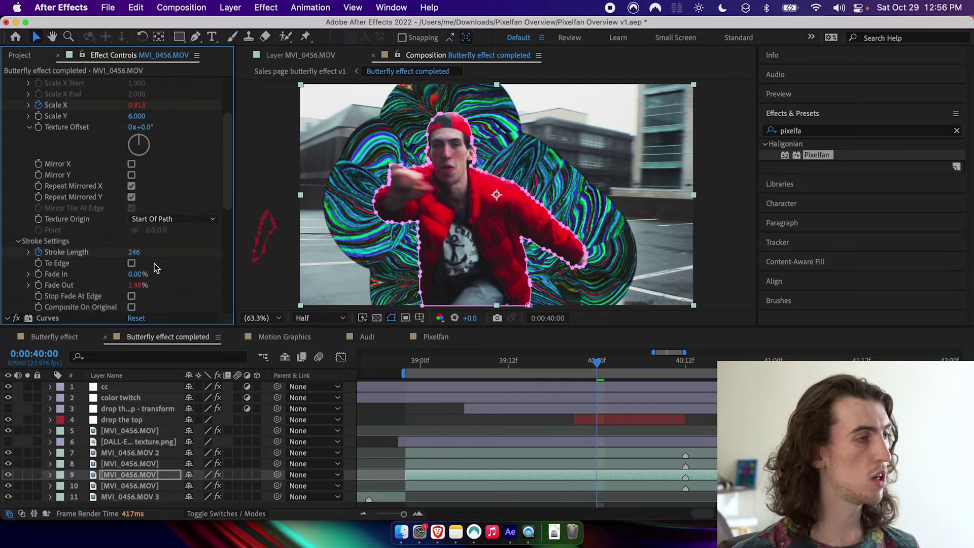
pyautogui.click(173, 190)
pyautogui.click(171, 218)
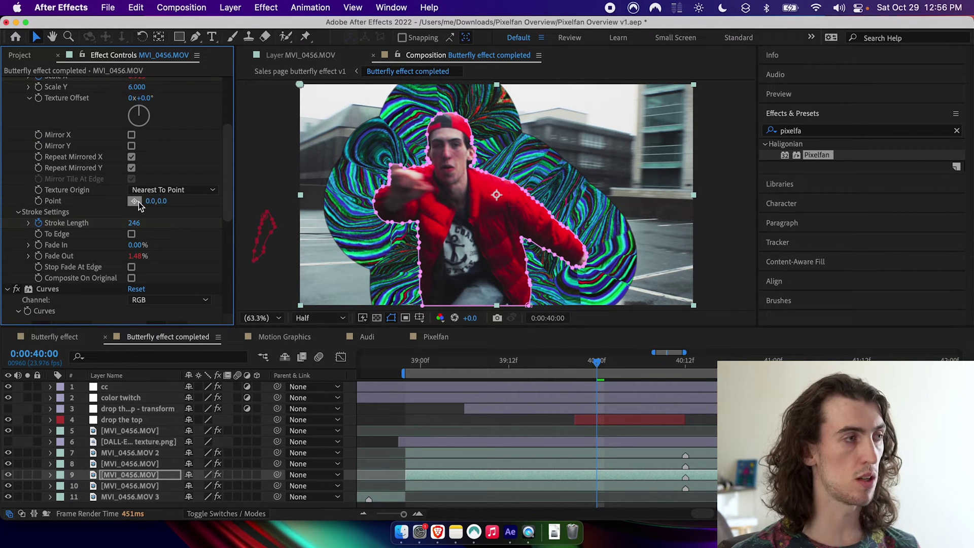
pyautogui.click(135, 201)
pyautogui.click(516, 168)
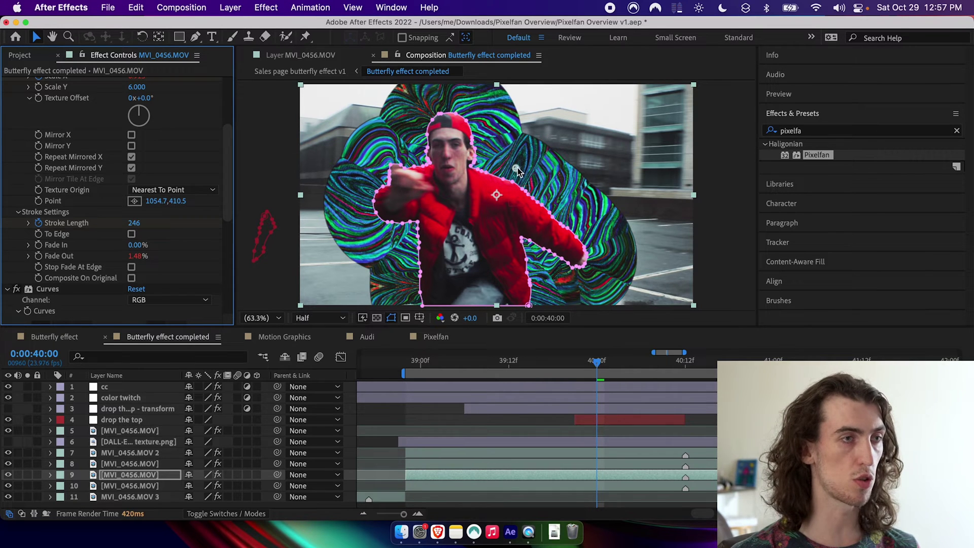
pyautogui.moveTo(518, 170); pyautogui.dragTo(564, 221)
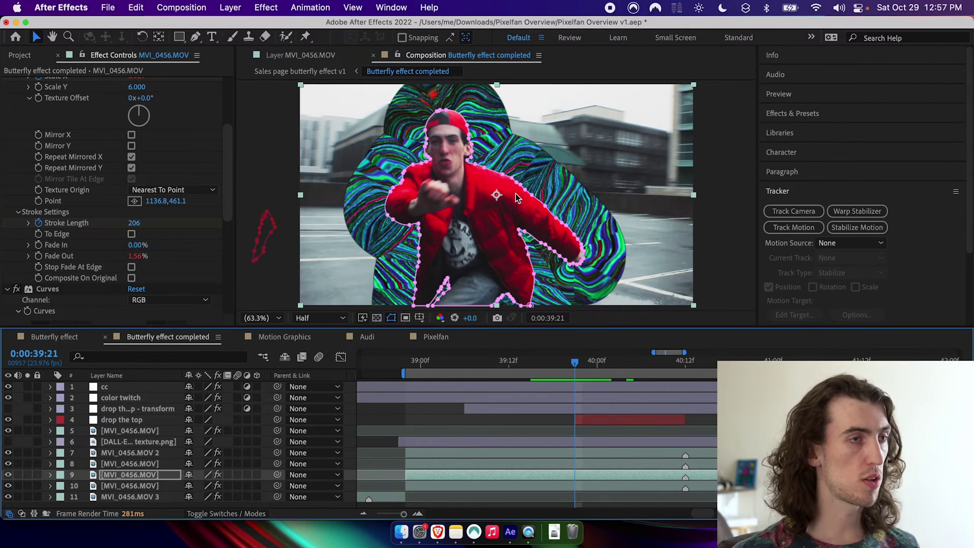
# Re-pick the origin point on the dancer's face, at 720.0, 337.9.
pyautogui.click(182, 190)
pyautogui.click(183, 218)
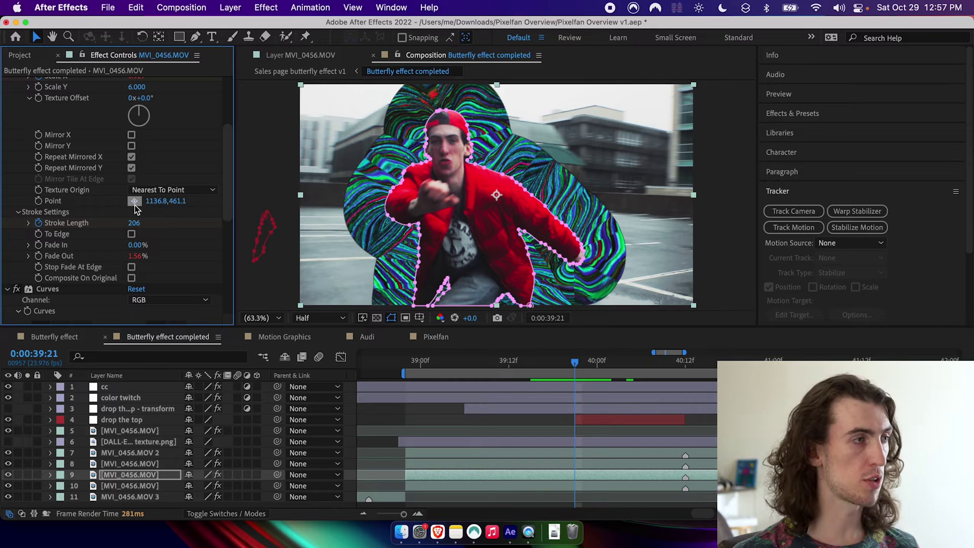
pyautogui.click(135, 201)
pyautogui.click(447, 154)
pyautogui.click(552, 363)
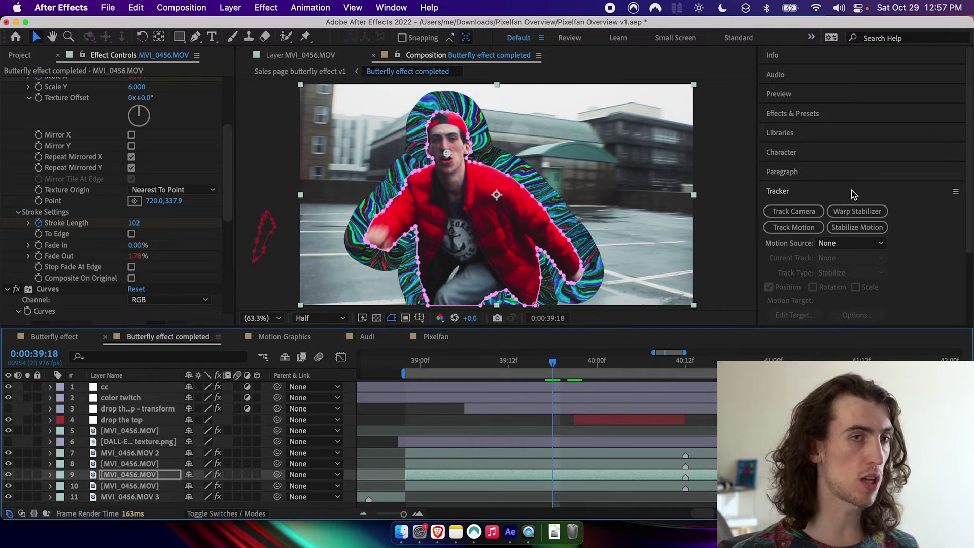
# Open the dancer footage layer with Tracker 1 selected, at its first frame.
pyautogui.doubleClick(156, 476)
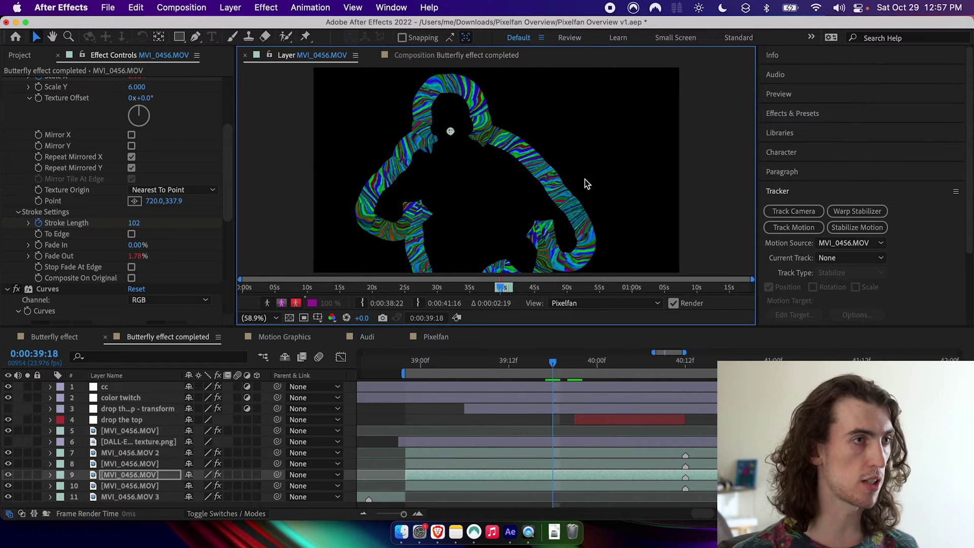
pyautogui.click(863, 257)
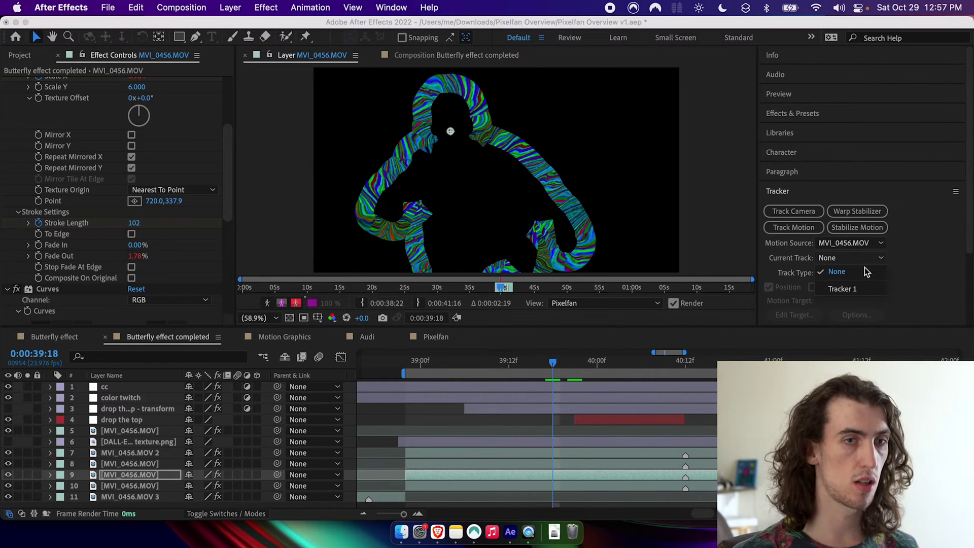
pyautogui.click(863, 293)
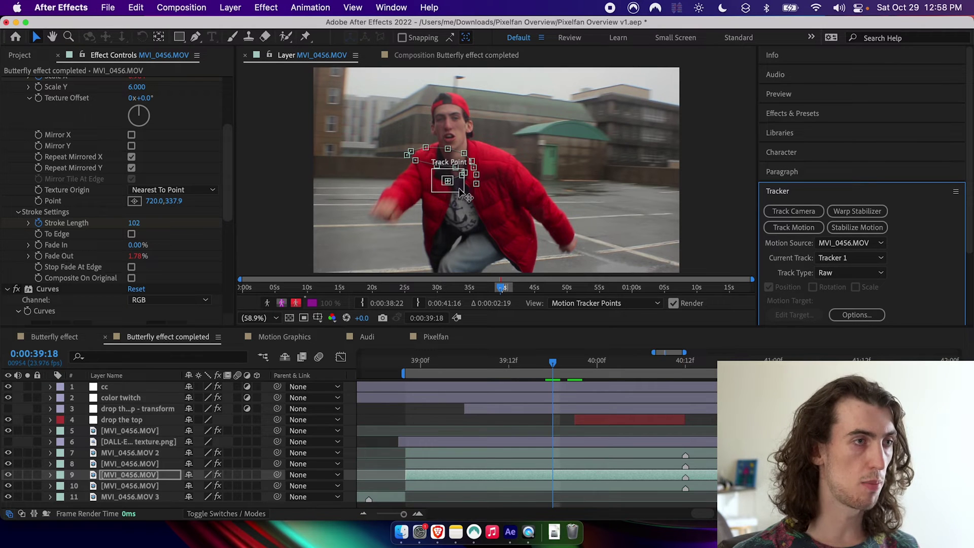
pyautogui.press('i')
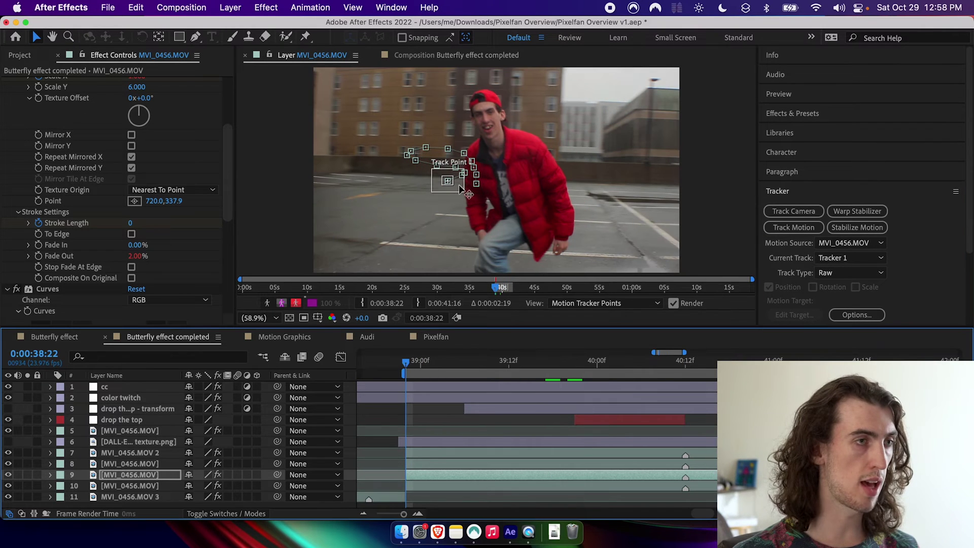
# Place the track point on the dancer's nose and analyze it forward through the clip.
pyautogui.moveTo(459, 184); pyautogui.dragTo(498, 130)
pyautogui.scroll(2, 494, 116)
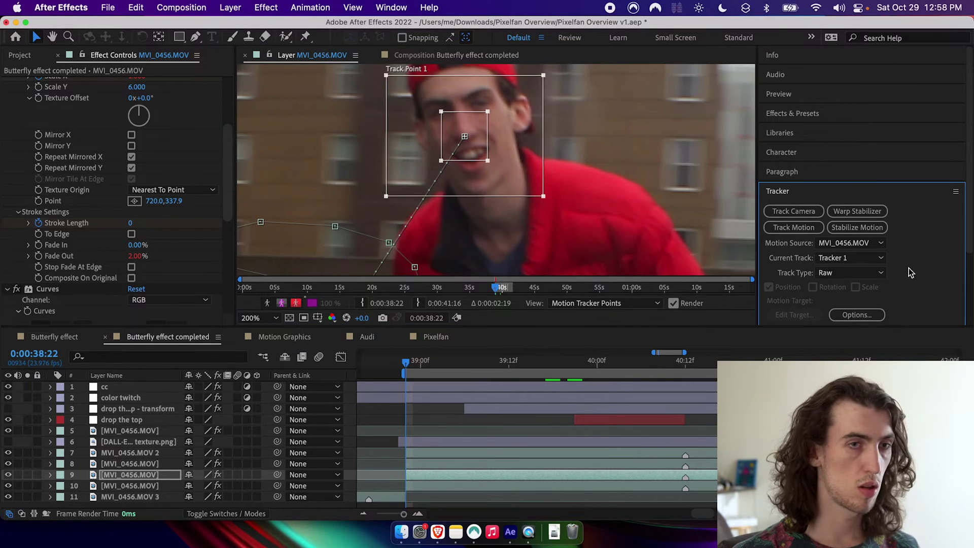
pyautogui.scroll(-4, 912, 272)
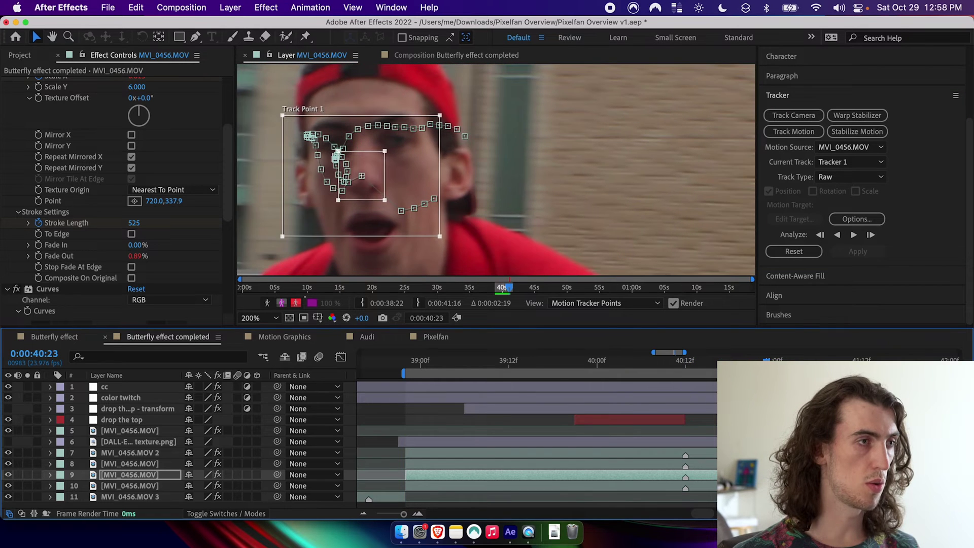
pyautogui.moveTo(365, 224); pyautogui.dragTo(387, 163)
pyautogui.click(856, 235)
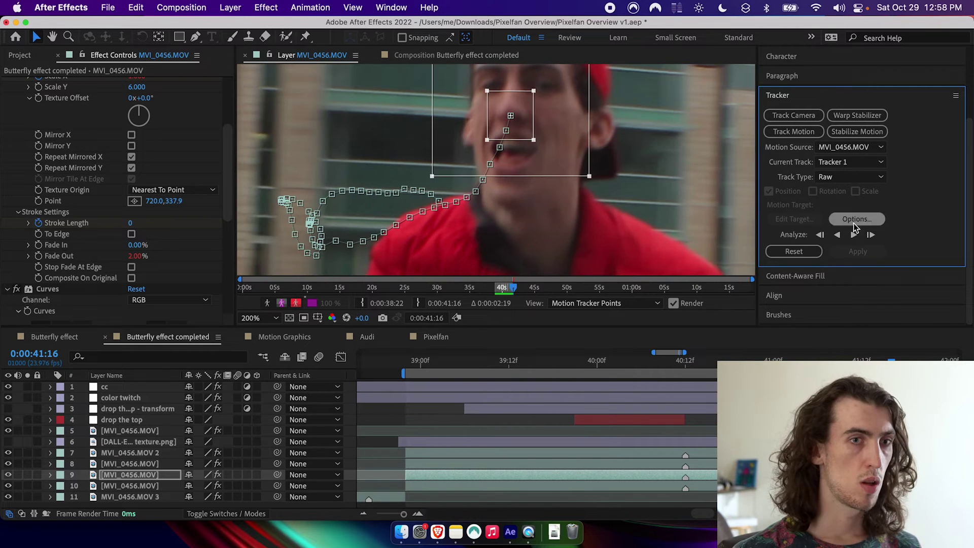
pyautogui.click(455, 55)
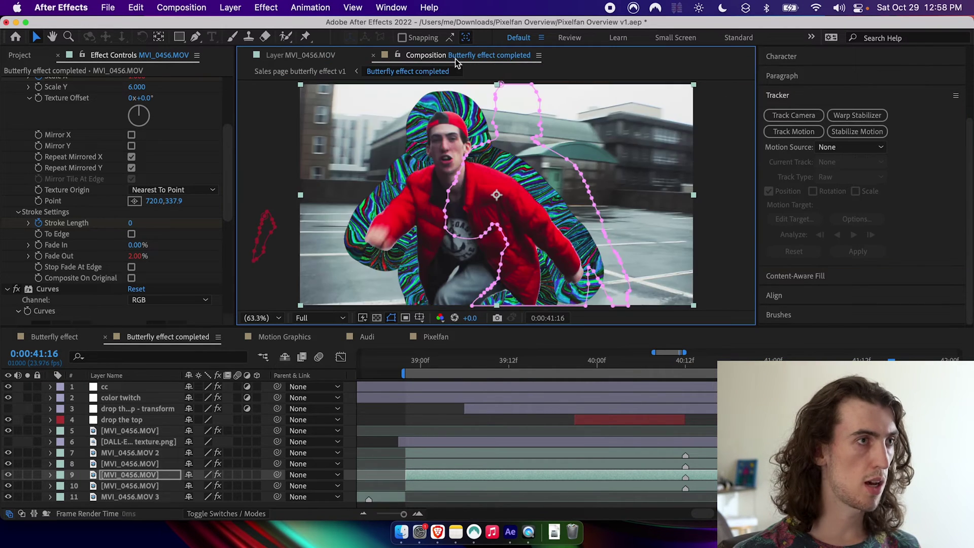
# Add an expression to Pixelfan's Point and pickwhip it to Track Point 1's Feature Center.
pyautogui.press('u')
pyautogui.scroll(3, 521, 464)
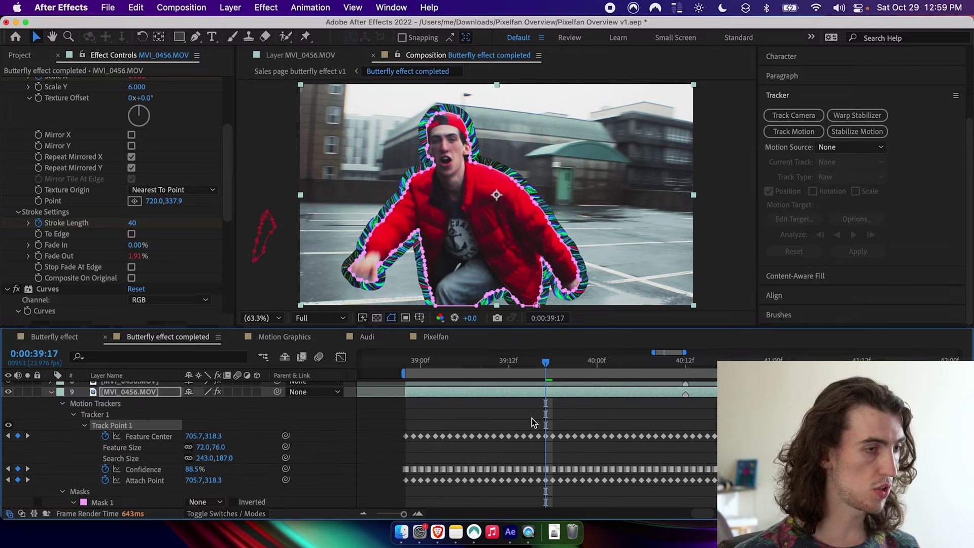
pyautogui.moveTo(525, 361); pyautogui.dragTo(451, 365)
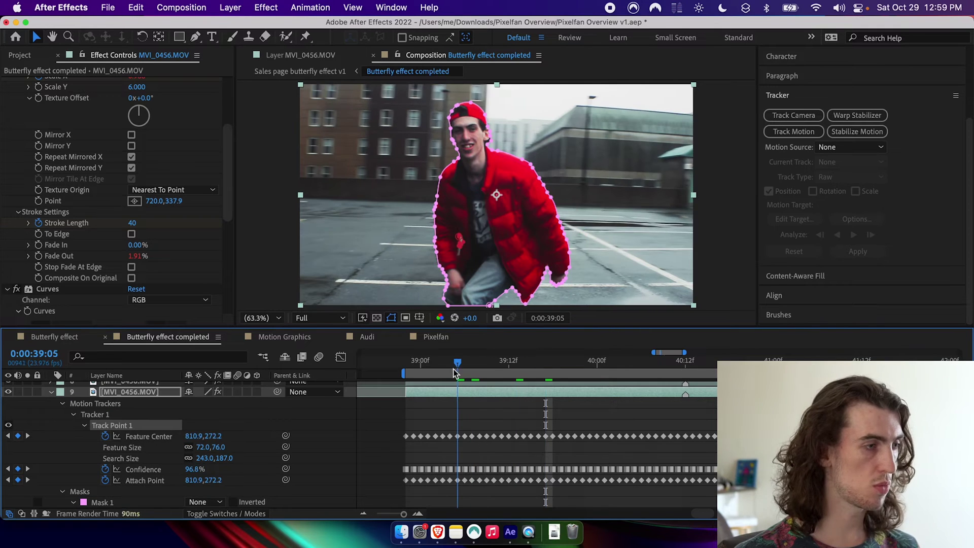
pyautogui.click(160, 394)
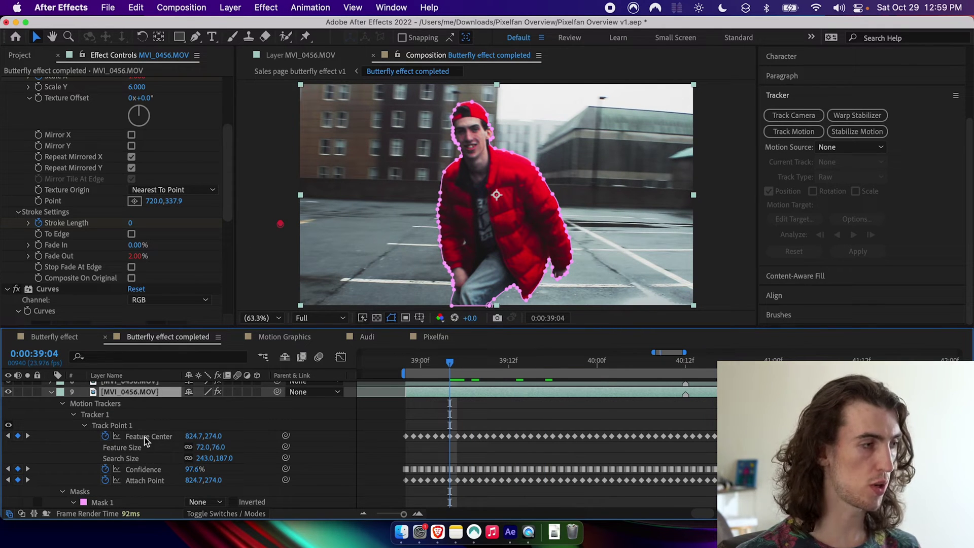
pyautogui.keyDown('alt'); pyautogui.click(39, 201); pyautogui.keyUp('alt')
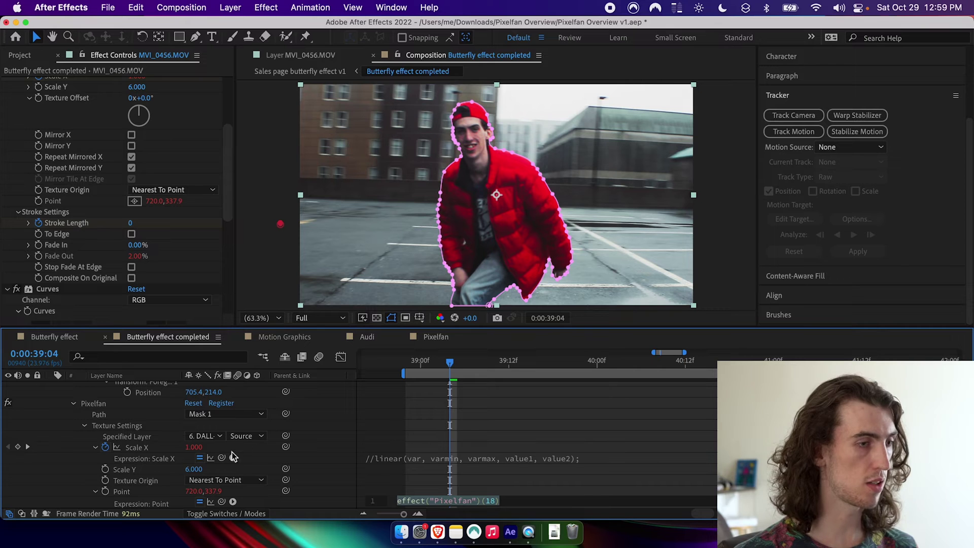
pyautogui.scroll(8, 213, 406)
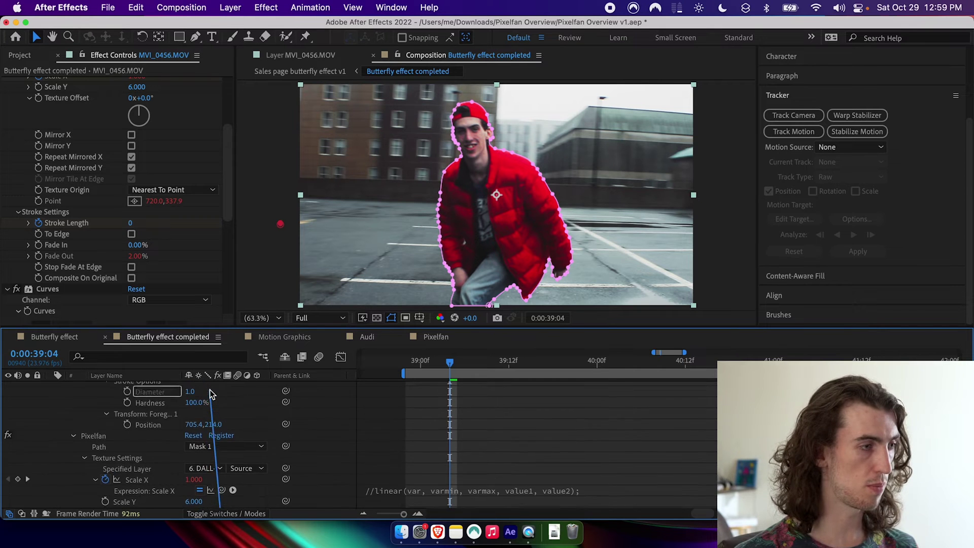
pyautogui.scroll(10, 211, 406)
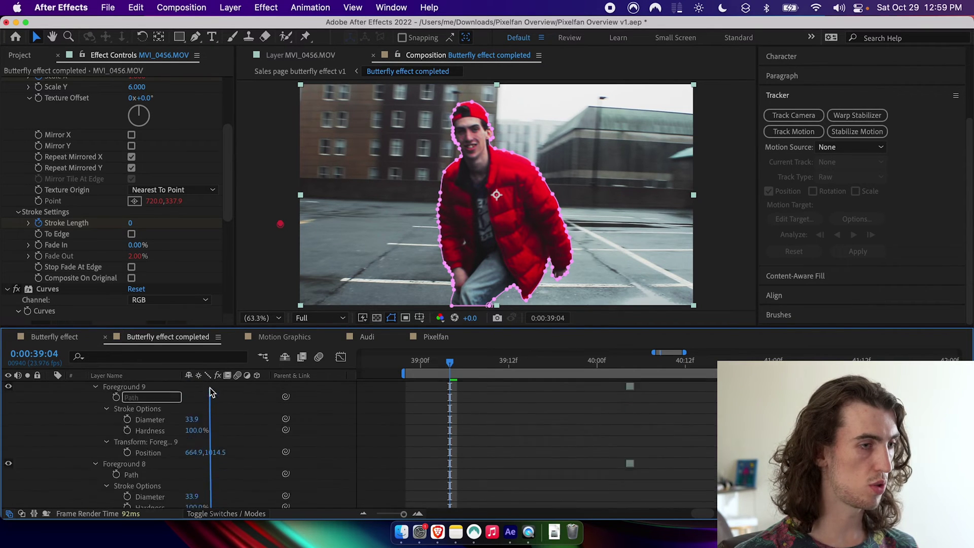
pyautogui.scroll(10, 212, 386)
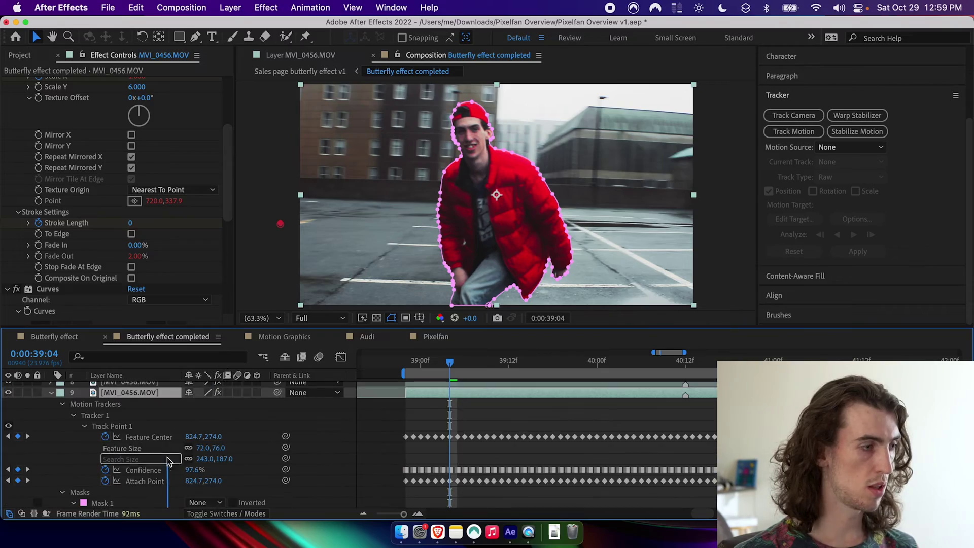
pyautogui.moveTo(165, 437); pyautogui.dragTo(163, 437)
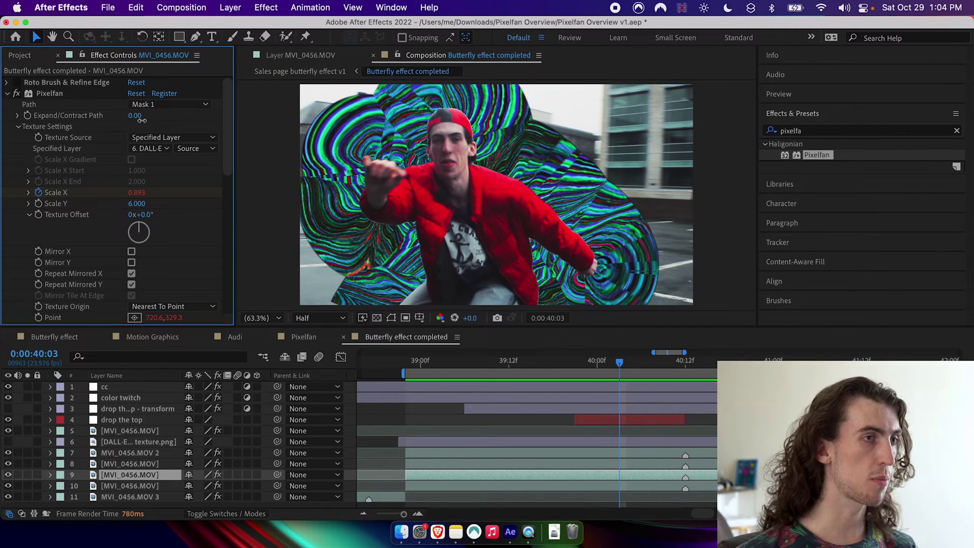
# Scrub Pixelfan's Expand/Contract Path to 50.
pyautogui.moveTo(140, 118); pyautogui.dragTo(133, 117)
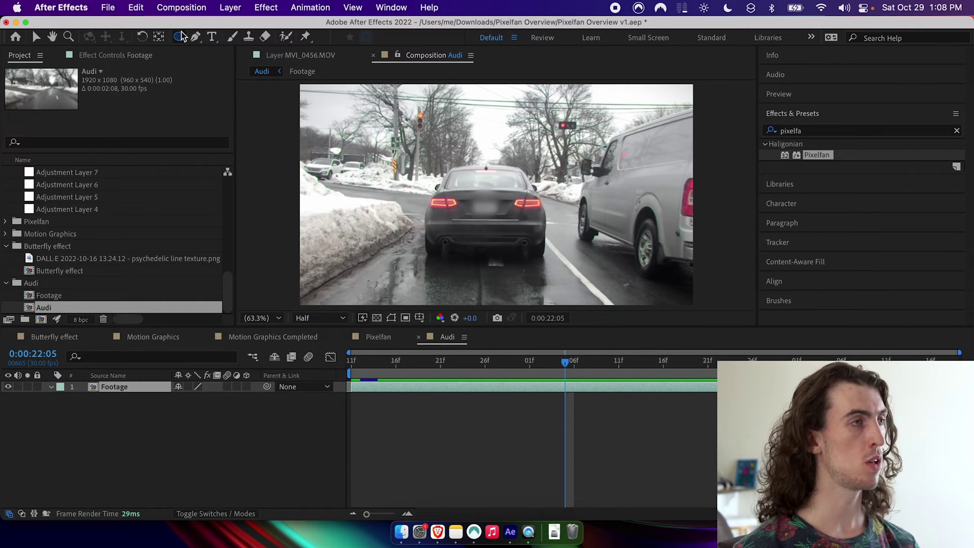
# Preview the car footage and draw an elliptical mask around the car's rear.
pyautogui.moveTo(505, 362); pyautogui.dragTo(565, 381)
pyautogui.press('space')
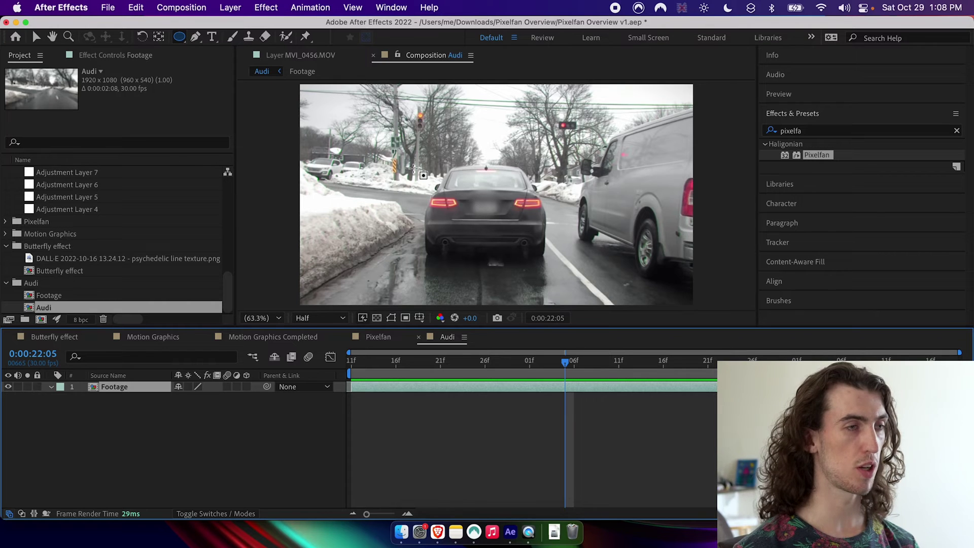
pyautogui.moveTo(412, 168)
pyautogui.mouseDown()
pyautogui.moveTo(561, 235)
pyautogui.moveTo(551, 236)
pyautogui.mouseUp()
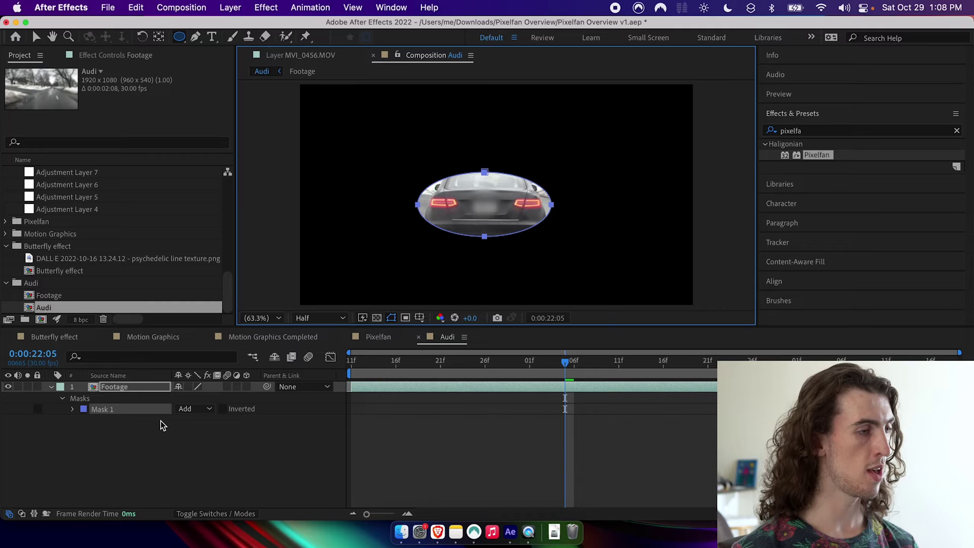
# Set Mask 1's mode to None so the full footage stays visible.
pyautogui.click(193, 411)
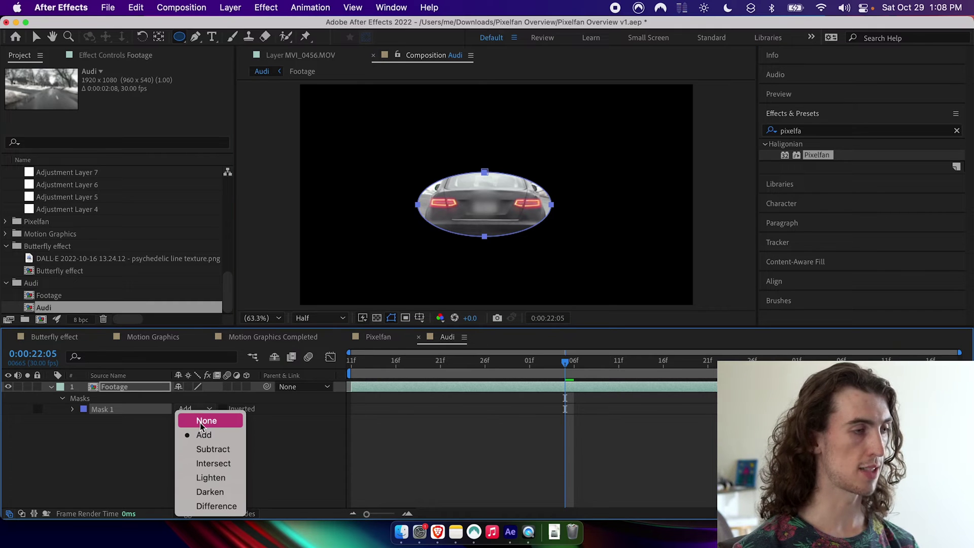
pyautogui.click(200, 422)
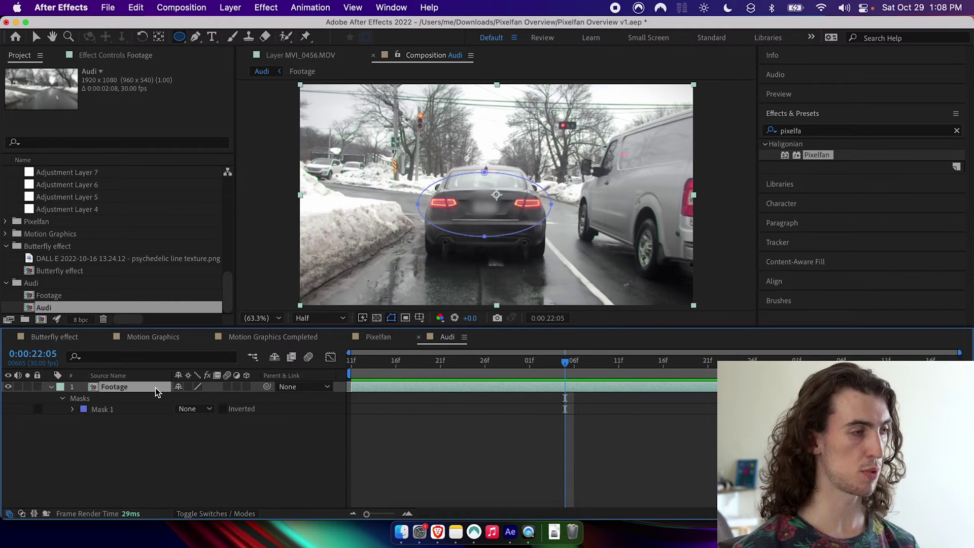
pyautogui.click(208, 415)
pyautogui.click(203, 420)
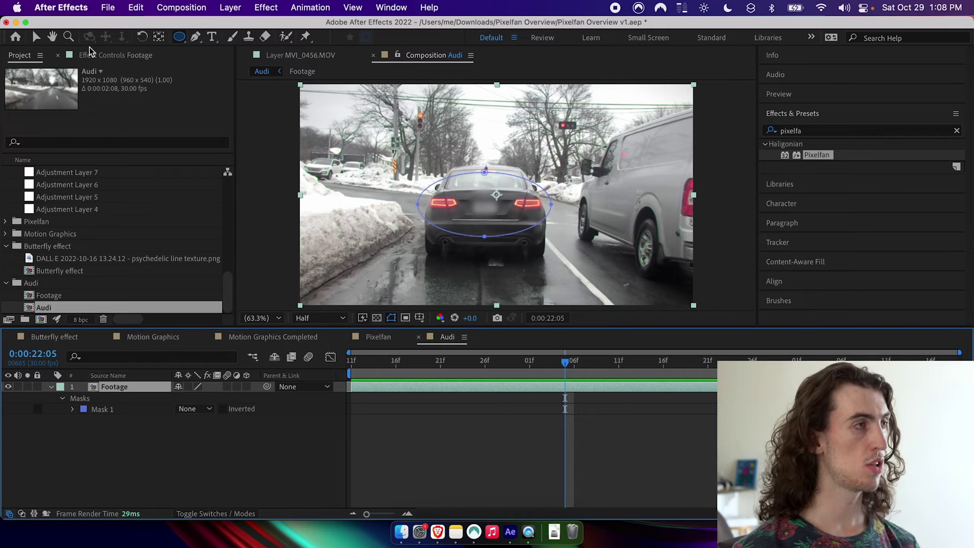
pyautogui.click(51, 386)
pyautogui.click(123, 57)
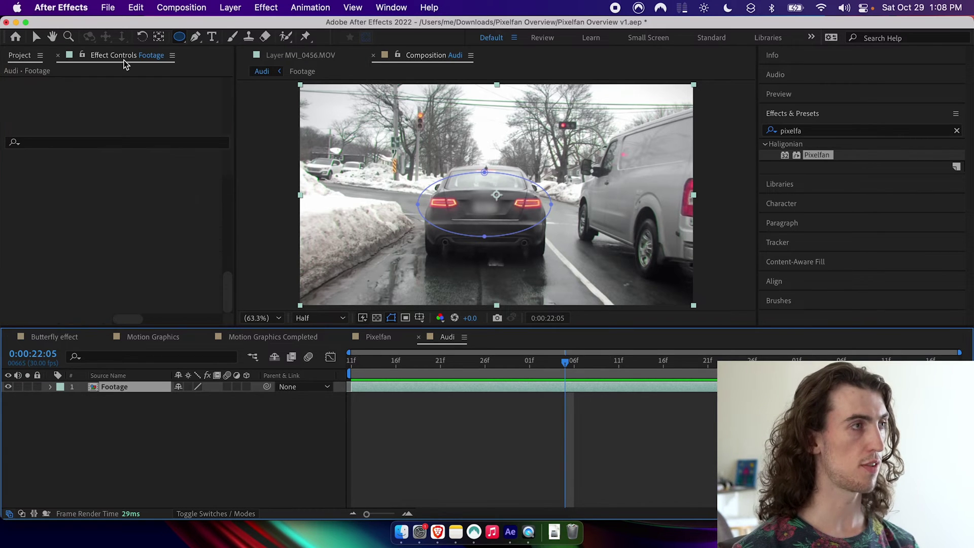
# Apply Pixelfan to the Footage layer with Original Frame as texture source and Mask 1 as path.
pyautogui.moveTo(787, 153); pyautogui.dragTo(148, 388)
pyautogui.press('v')
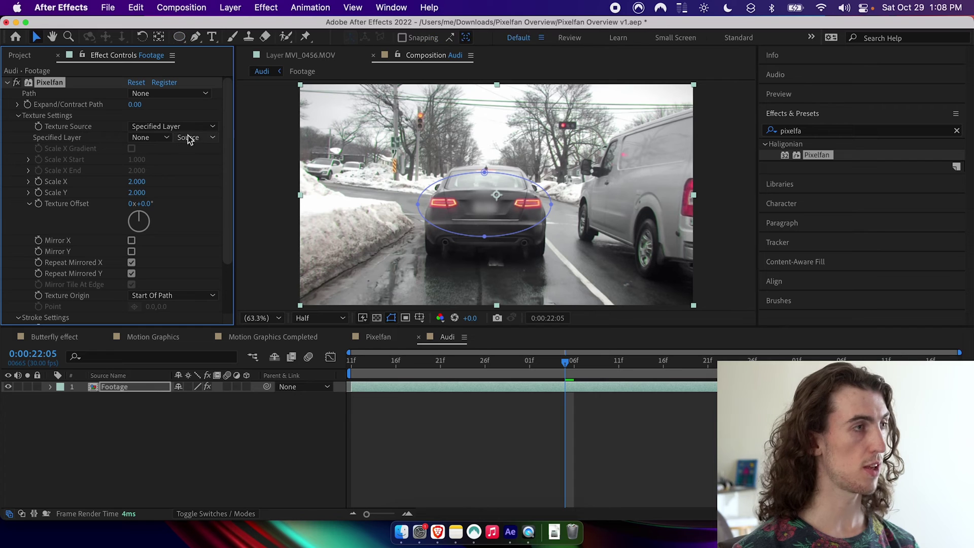
pyautogui.click(160, 126)
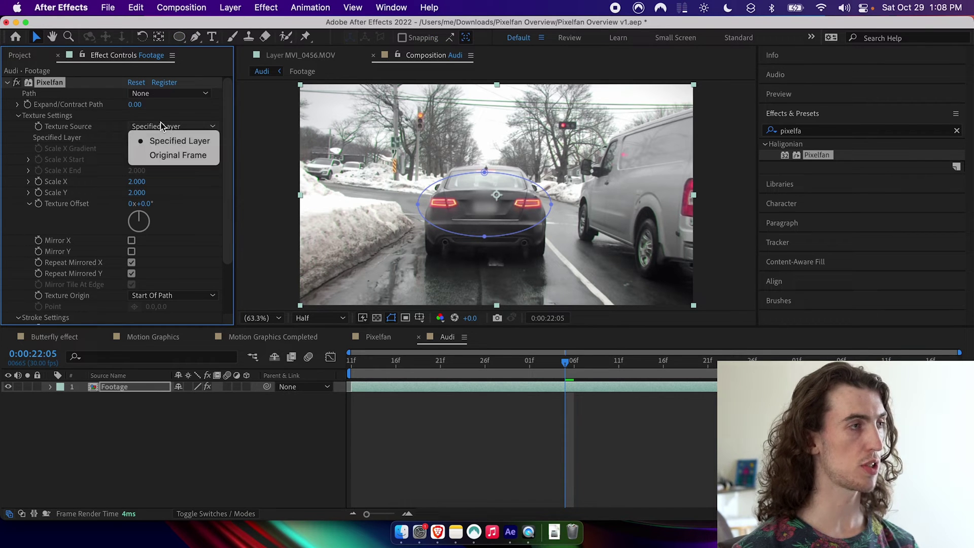
pyautogui.click(178, 155)
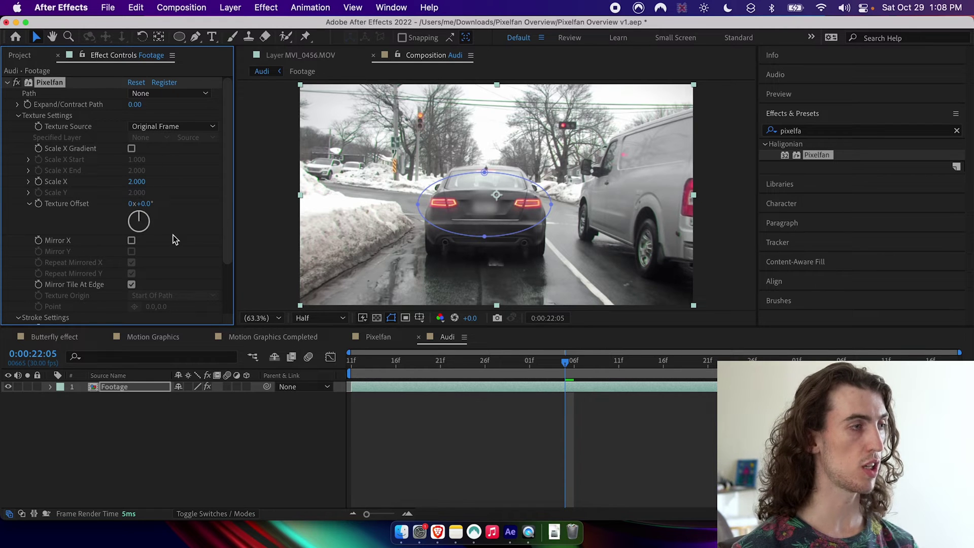
pyautogui.click(164, 91)
pyautogui.click(154, 125)
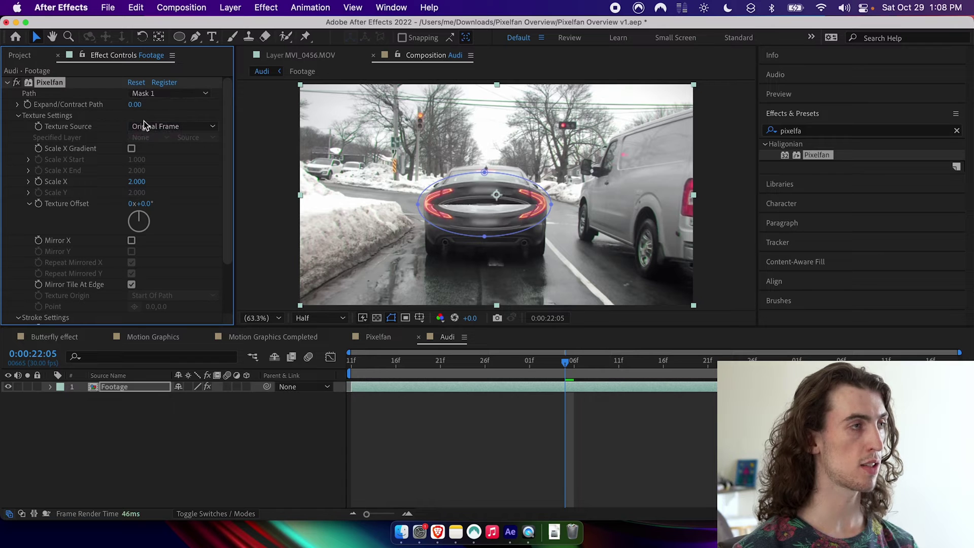
# Set Pixelfan's Stroke Length to 610 and enable To Edge.
pyautogui.scroll(-5, 178, 218)
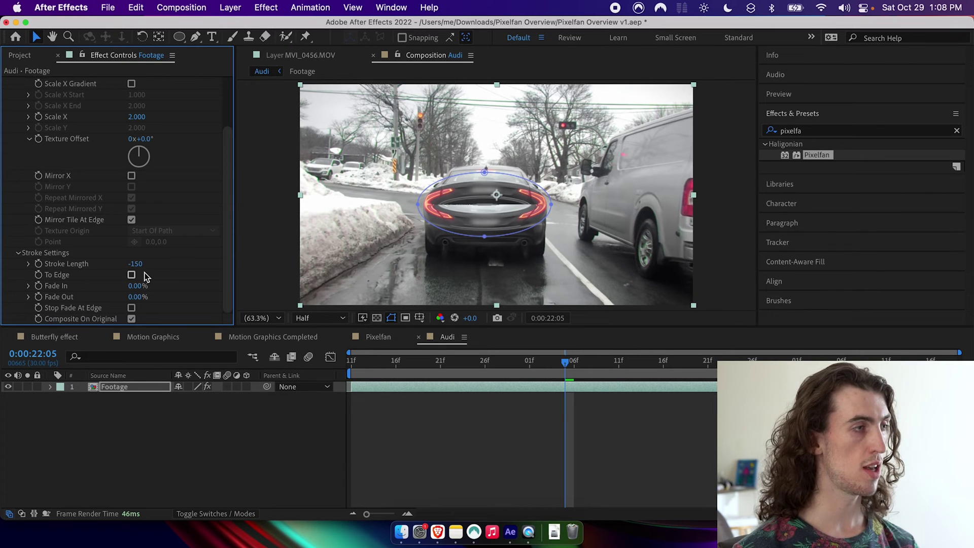
pyautogui.moveTo(139, 264); pyautogui.dragTo(194, 265)
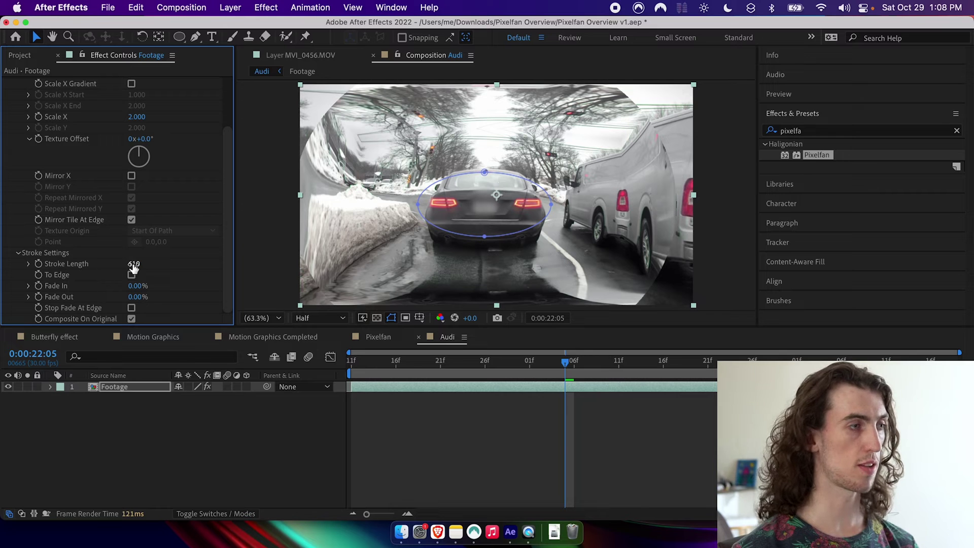
pyautogui.moveTo(134, 264); pyautogui.dragTo(227, 252)
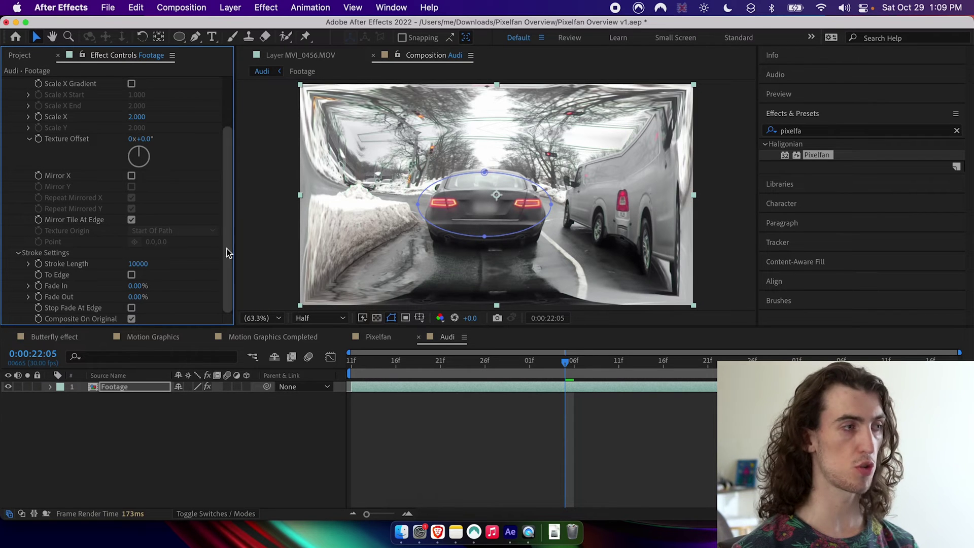
pyautogui.press('super+z')
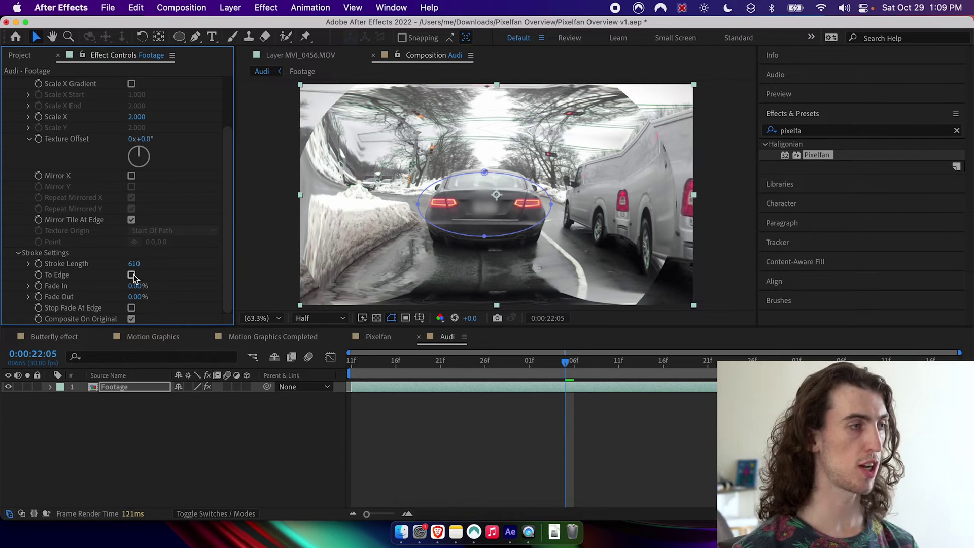
pyautogui.click(131, 275)
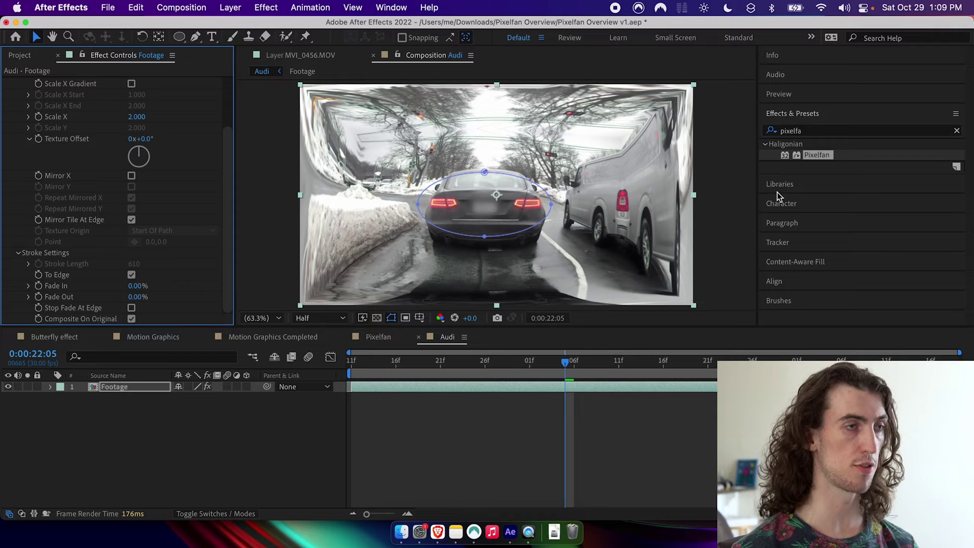
pyautogui.scroll(5, 131, 248)
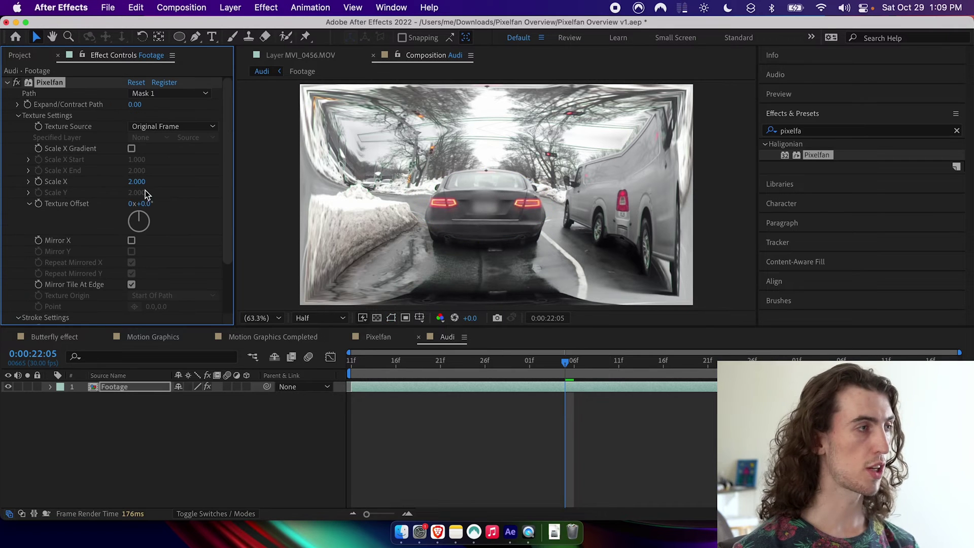
# Scrub Pixelfan's Scale X to 3.001.
pyautogui.moveTo(138, 183)
pyautogui.mouseDown()
pyautogui.moveTo(124, 184)
pyautogui.moveTo(144, 183)
pyautogui.mouseUp()
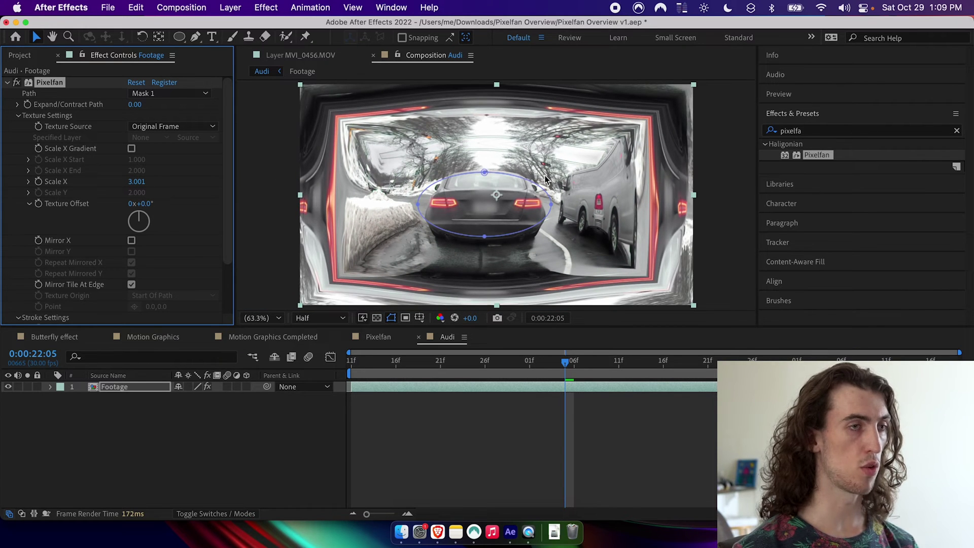
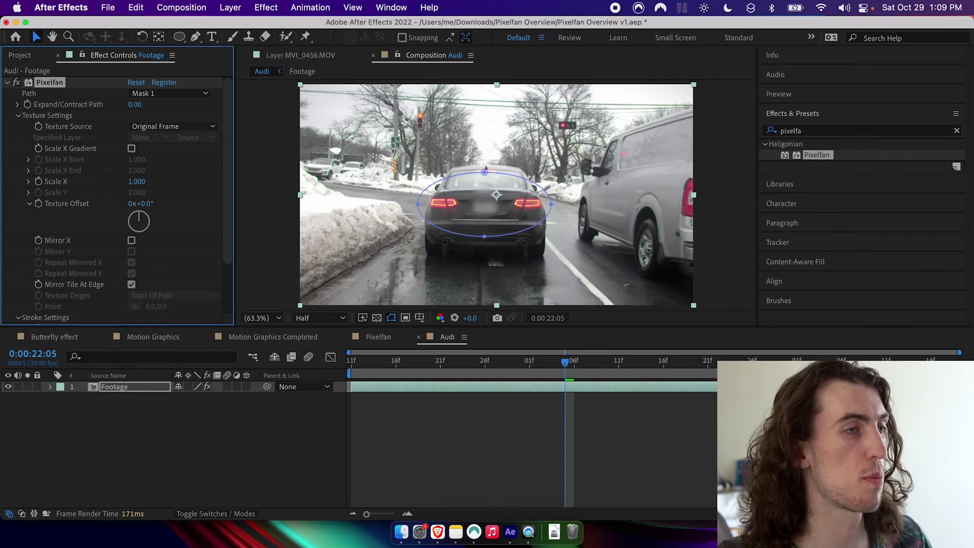
# Zoom into the preview and scrub Pixelfan's Scale X up to 3.400.
pyautogui.press('z')
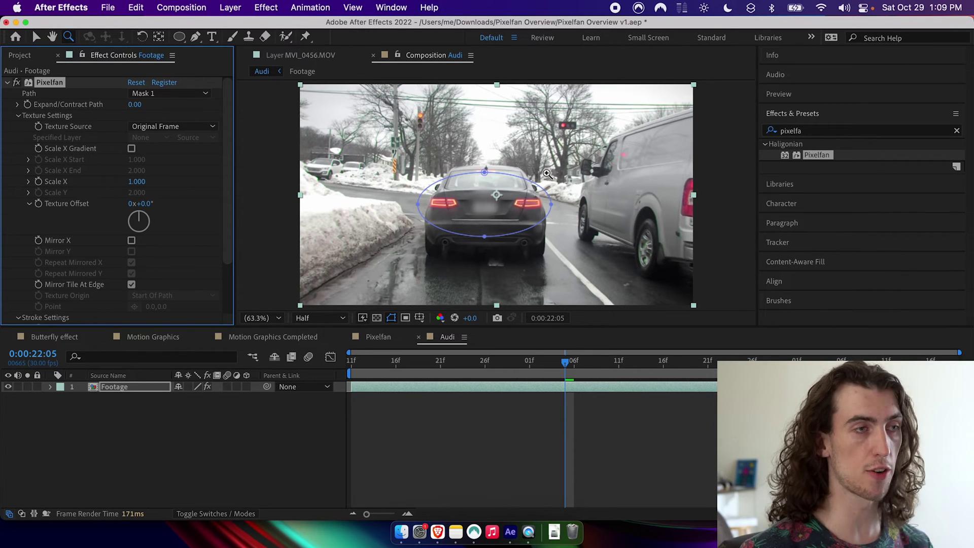
pyautogui.click(543, 166)
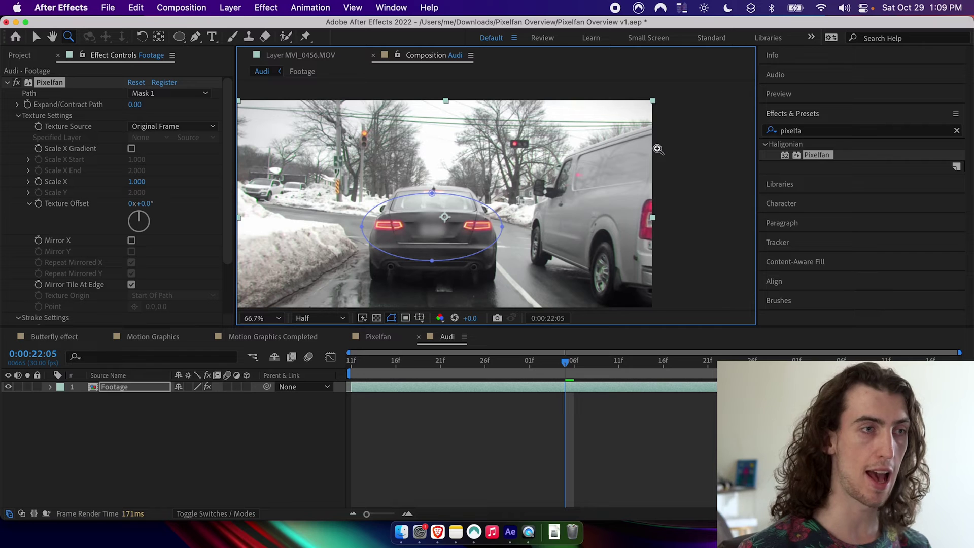
pyautogui.moveTo(136, 181); pyautogui.dragTo(159, 181)
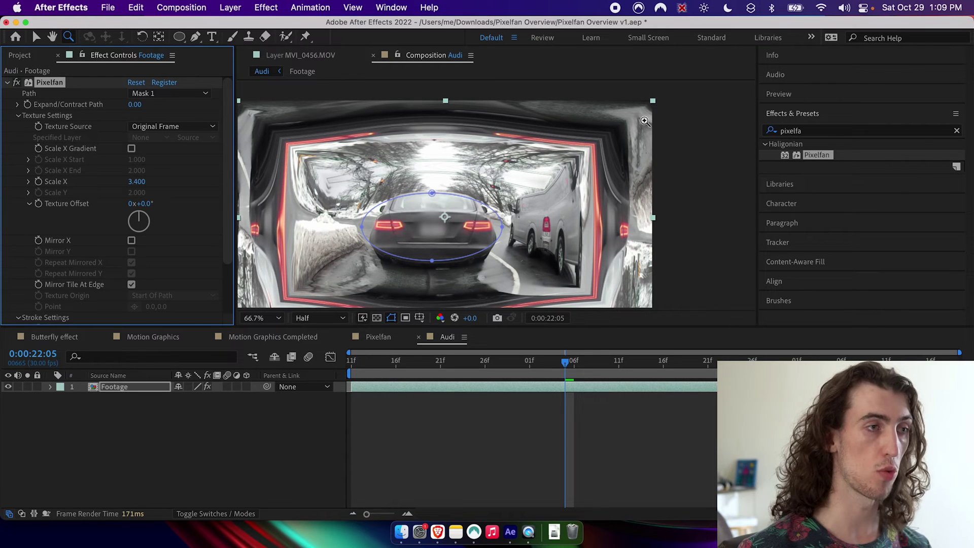
# Nudge the mask's top vertex slightly downward with the Selection tool.
pyautogui.press('v')
pyautogui.moveTo(433, 193); pyautogui.dragTo(434, 200)
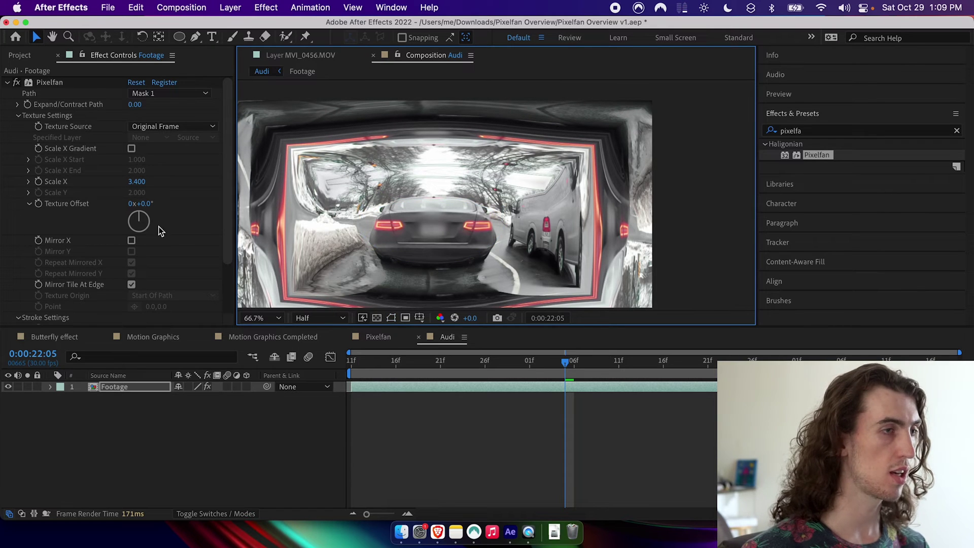
pyautogui.scroll(-4, 160, 243)
# Set the Pixelfan stroke Fade In to 9.40% and Fade Out to 0%, with the viewer at Fit.
pyautogui.click(142, 287)
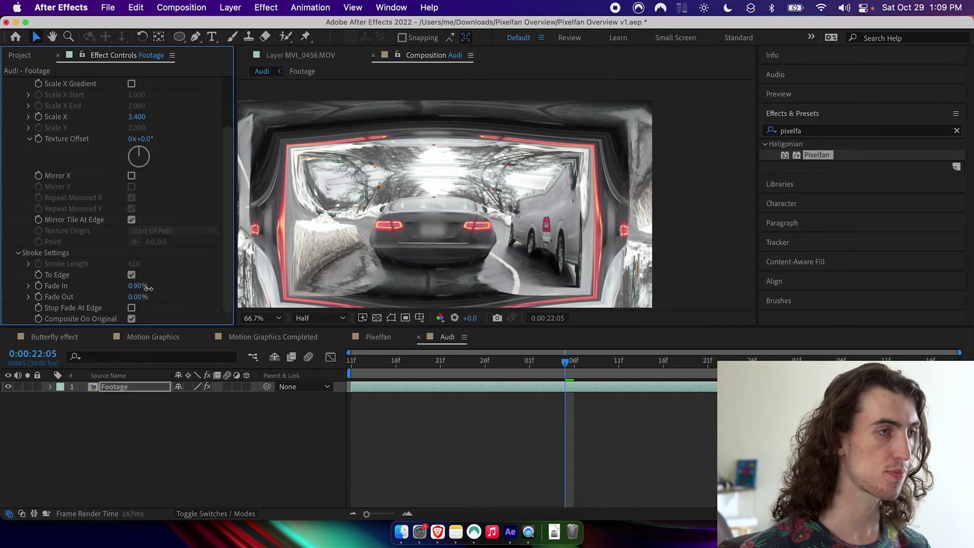
pyautogui.moveTo(164, 300)
pyautogui.mouseDown()
pyautogui.moveTo(149, 288)
pyautogui.moveTo(142, 298)
pyautogui.mouseUp()
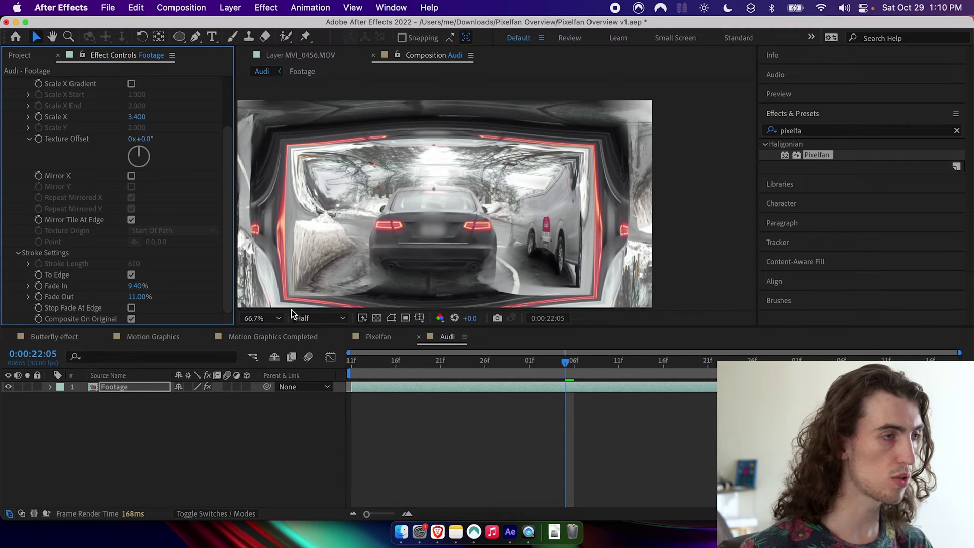
pyautogui.click(262, 318)
pyautogui.click(270, 89)
pyautogui.moveTo(141, 298); pyautogui.dragTo(117, 298)
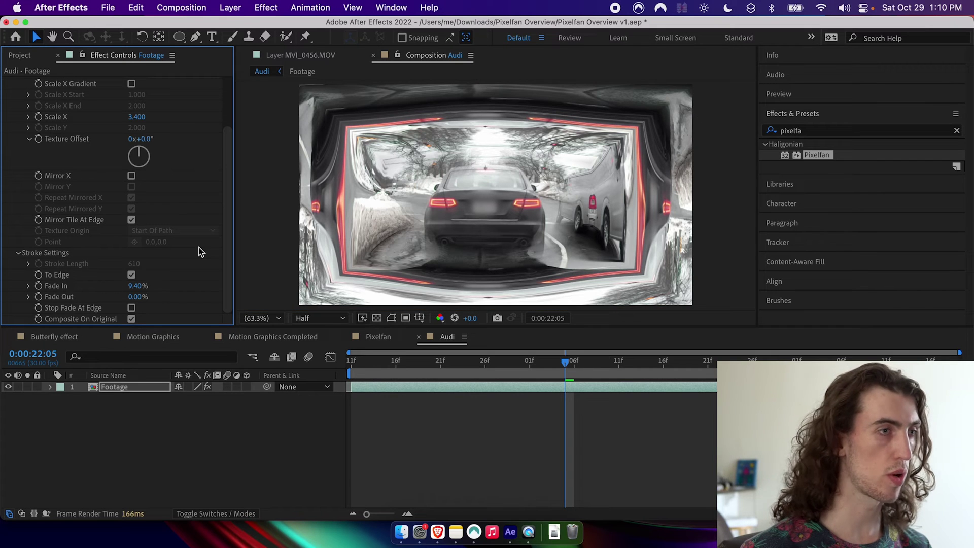
pyautogui.scroll(3, 136, 304)
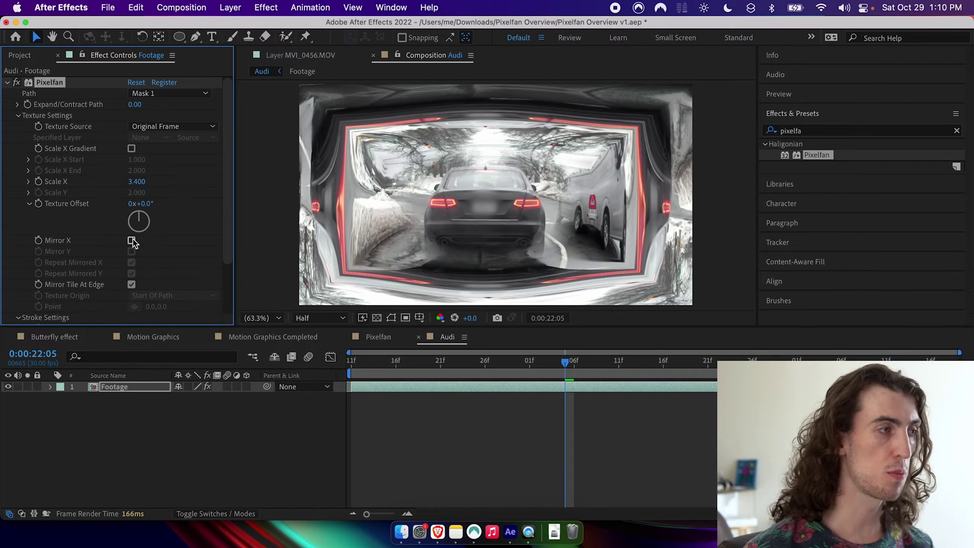
# Turn on Mirror X and set Pixelfan's Scale X to 1.000.
pyautogui.click(131, 241)
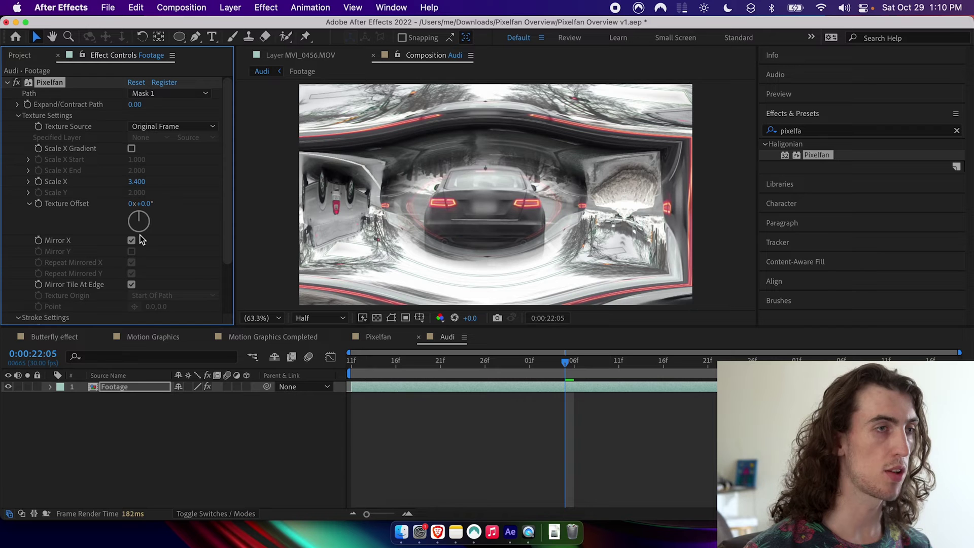
pyautogui.moveTo(138, 181); pyautogui.dragTo(130, 184)
pyautogui.click(137, 182)
pyautogui.write('1')
pyautogui.press('Return')
# Lower the Fade In, spin the Texture Offset through several angles, and turn Mirror X off.
pyautogui.scroll(-3, 142, 274)
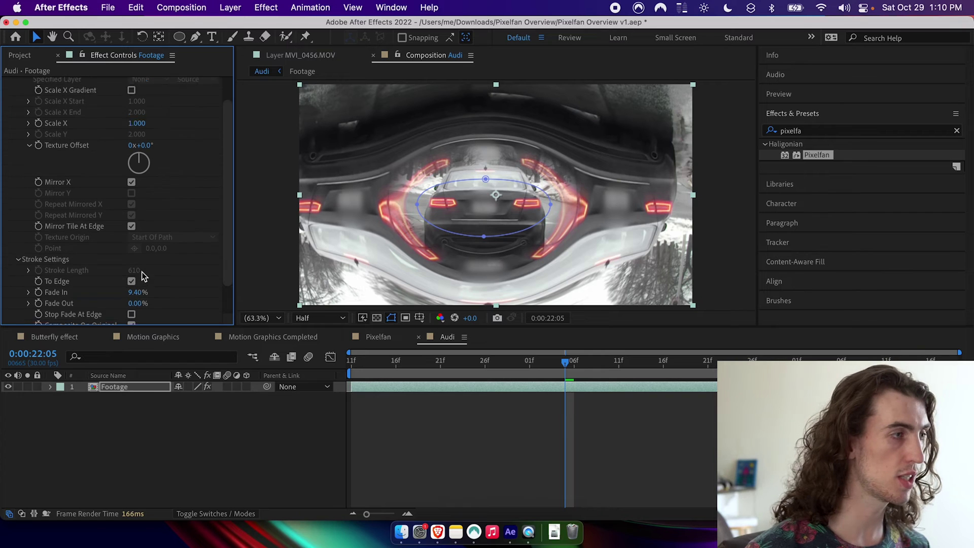
pyautogui.moveTo(135, 288); pyautogui.dragTo(118, 284)
pyautogui.scroll(3, 179, 257)
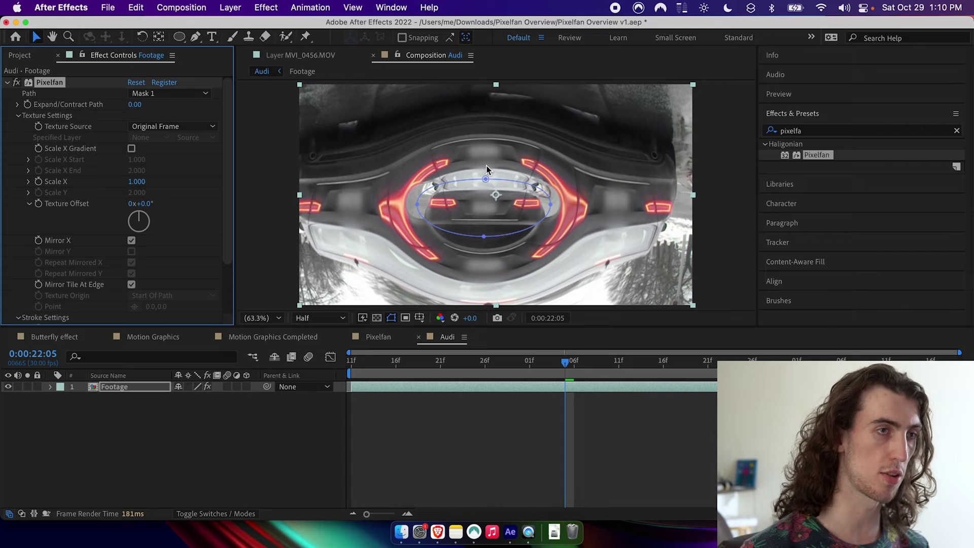
pyautogui.moveTo(141, 203); pyautogui.dragTo(251, 201)
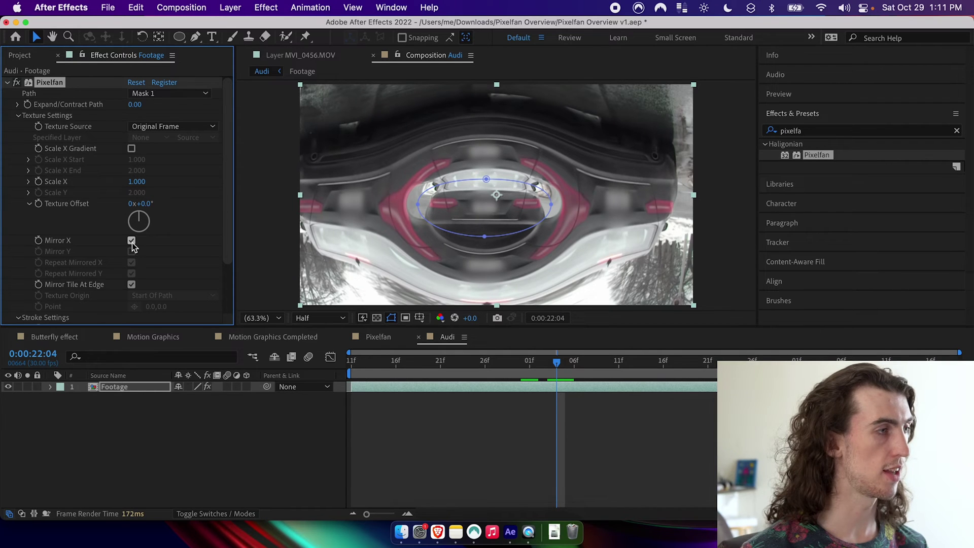
pyautogui.click(132, 241)
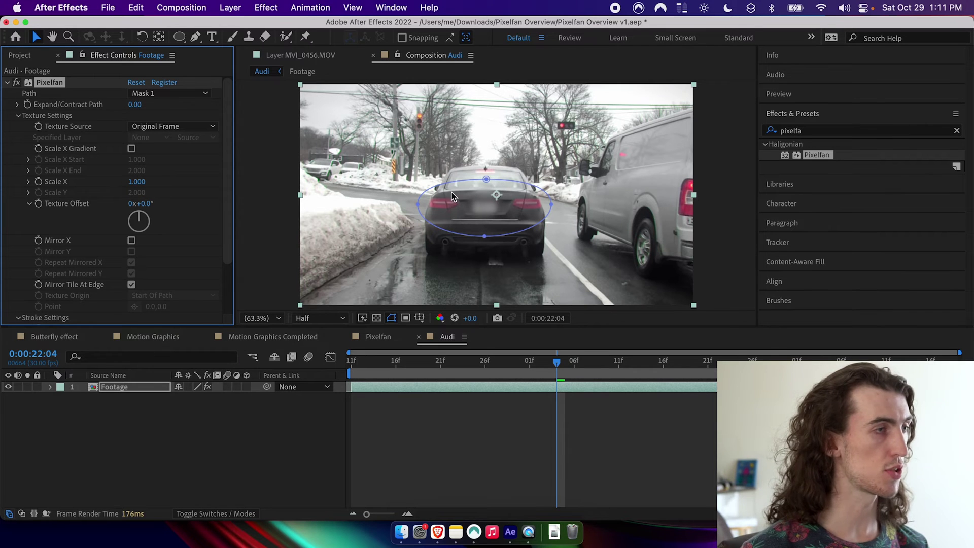
# Raise Scale X to 3.500 and enable a Scale X gradient running from 1.000 to 6.500.
pyautogui.moveTo(136, 182); pyautogui.dragTo(566, 186)
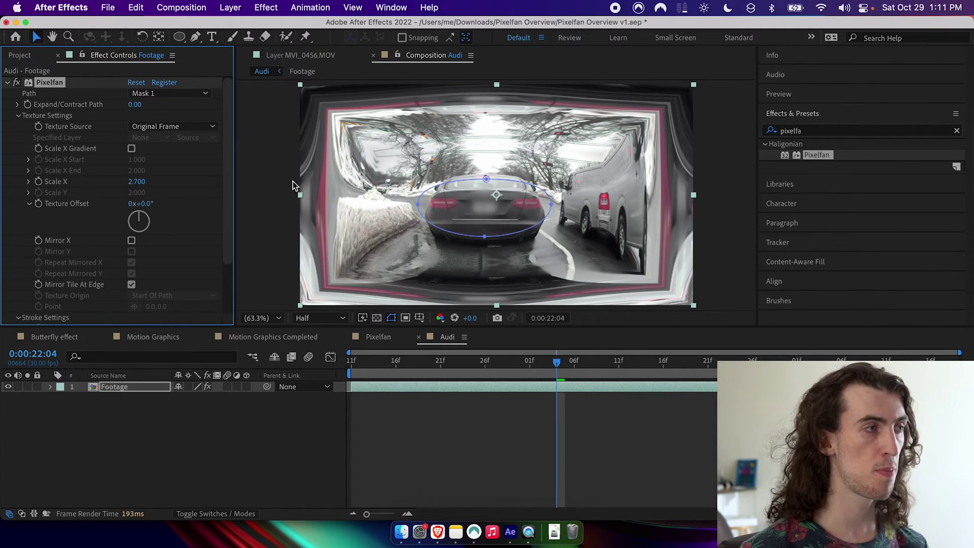
pyautogui.moveTo(141, 183); pyautogui.dragTo(146, 184)
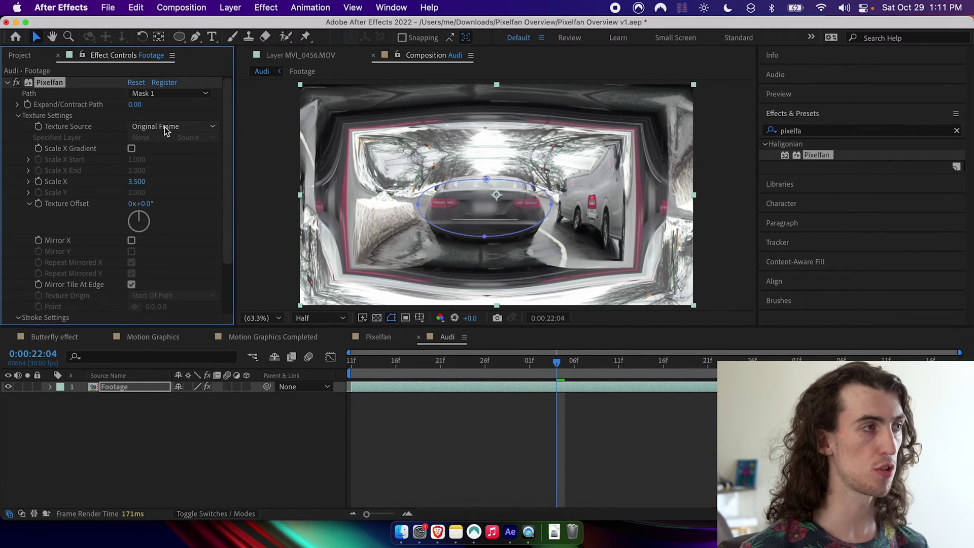
pyautogui.click(132, 149)
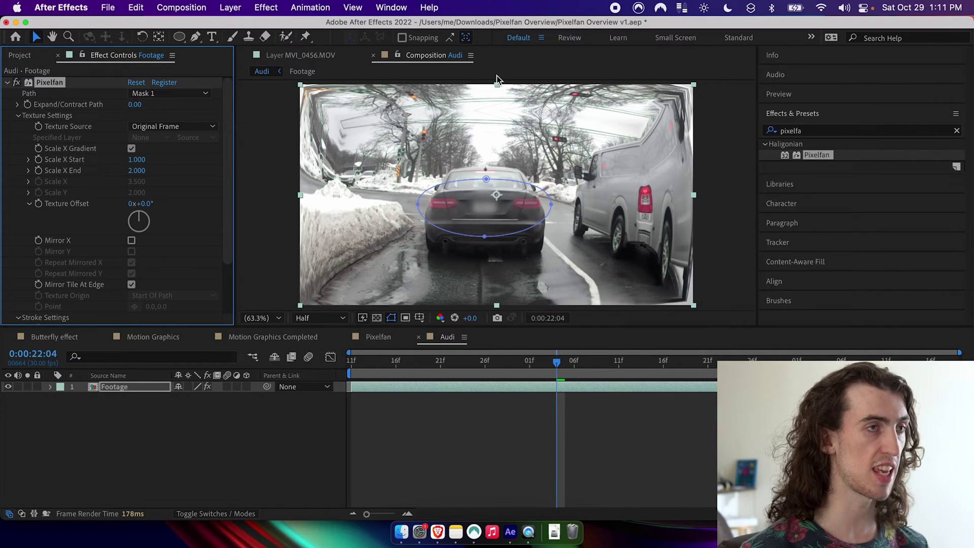
pyautogui.moveTo(130, 162); pyautogui.dragTo(135, 162)
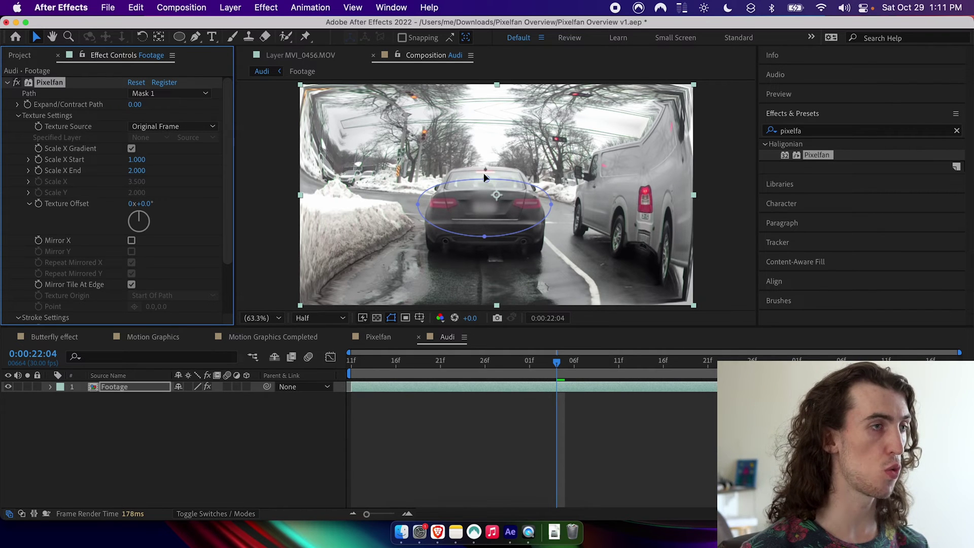
pyautogui.moveTo(147, 176); pyautogui.dragTo(174, 182)
pyautogui.press('super+shift+h')
# Zoom the viewer to 200% on the car and temporarily disable the Scale X gradient.
pyautogui.press('z')
pyautogui.click(528, 210)
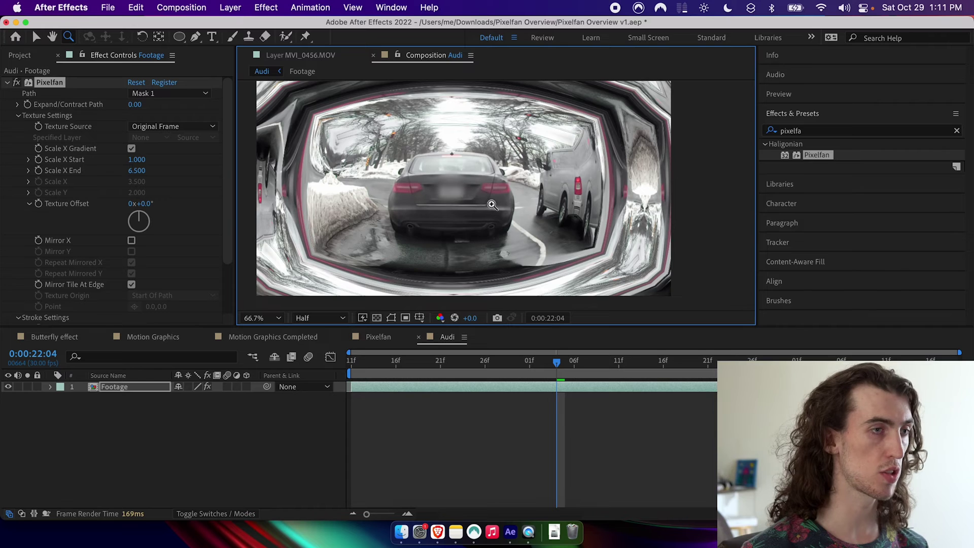
pyautogui.click(465, 205)
pyautogui.scroll(-4, 164, 267)
pyautogui.scroll(3, 164, 271)
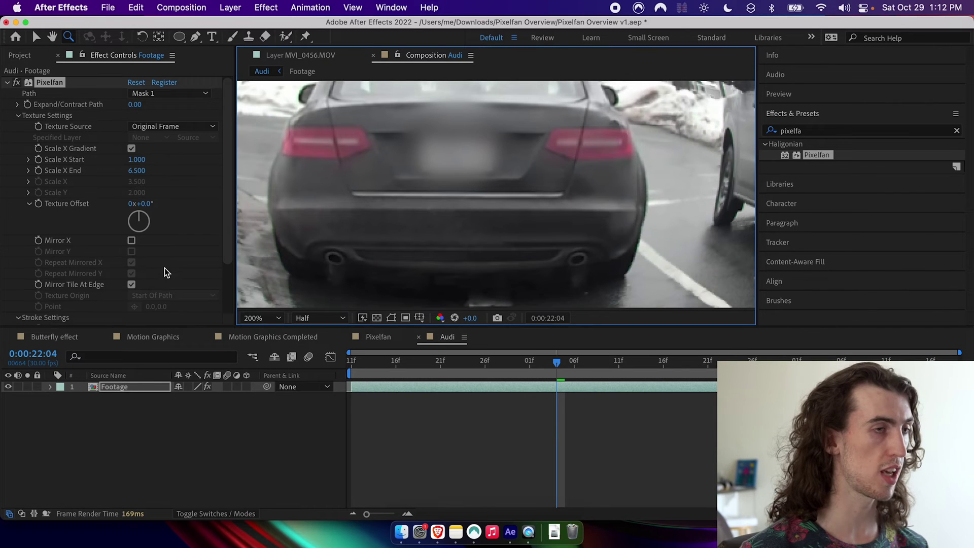
pyautogui.click(131, 148)
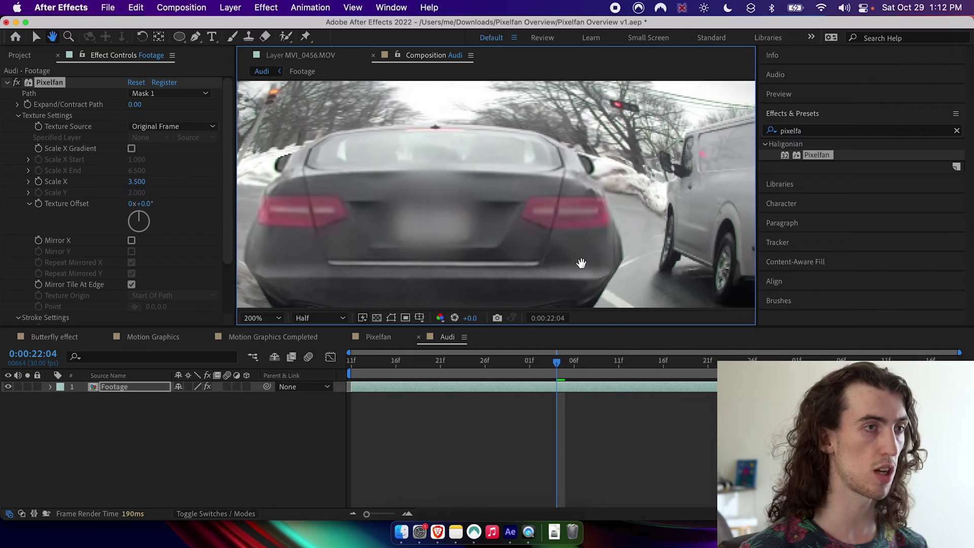
# Drag the mask's top vertex up to the car roof and re-enable the Scale X gradient.
pyautogui.press('v')
pyautogui.click(455, 108)
pyautogui.moveTo(459, 108); pyautogui.dragTo(463, 95)
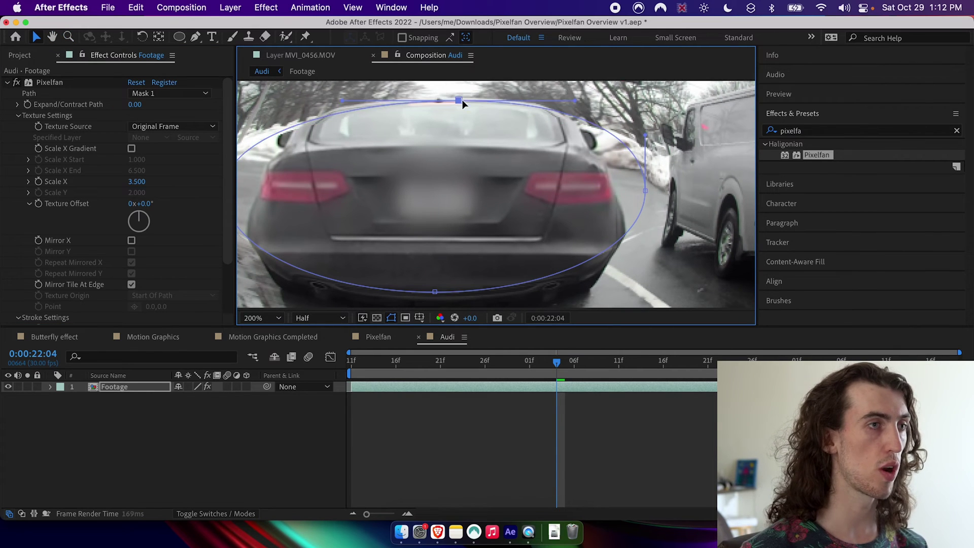
pyautogui.press('super+shift+h')
pyautogui.moveTo(460, 163); pyautogui.dragTo(462, 144)
pyautogui.press('super+shift+h')
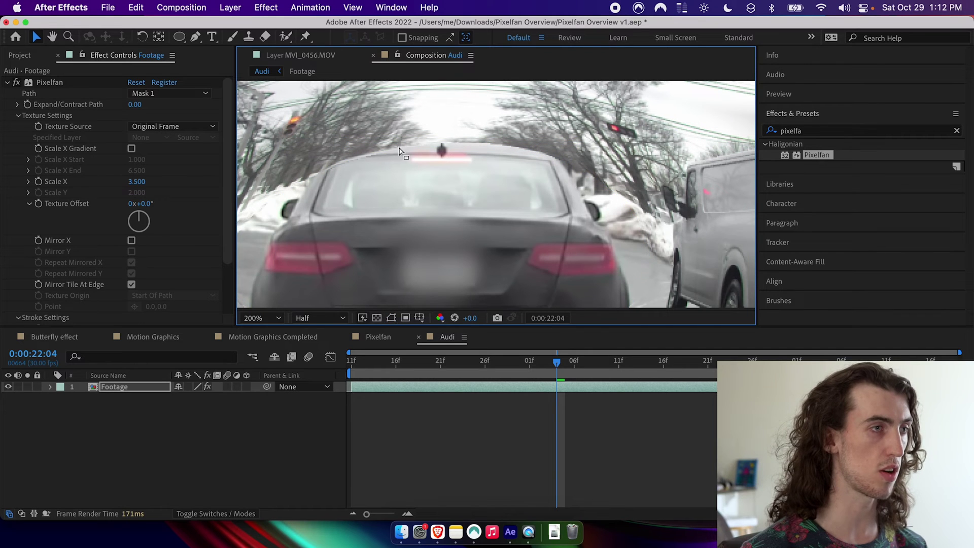
pyautogui.click(133, 148)
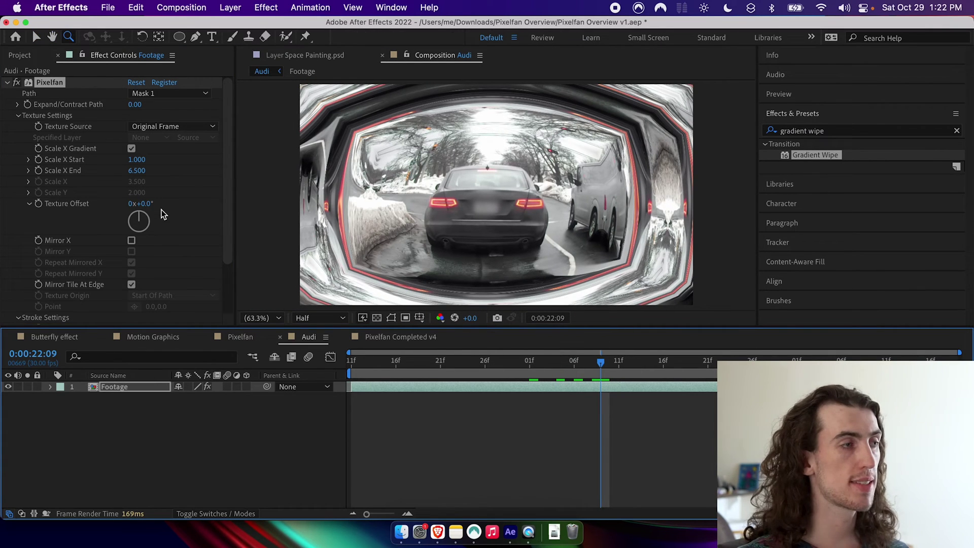
# Turn off To Edge, give the stroke a 34% Fade Out with Stop Fade At Edge, and lengthen it to 720.
pyautogui.scroll(-3, 166, 238)
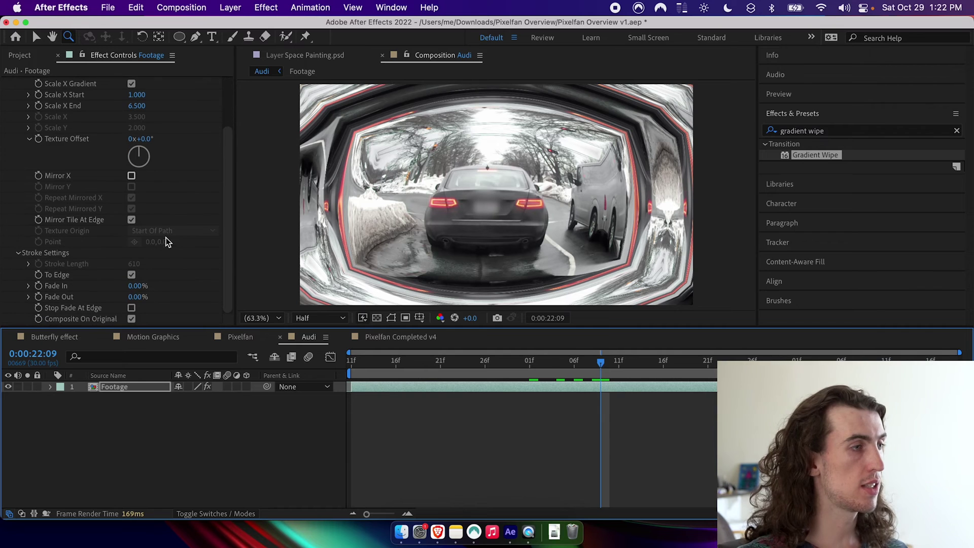
pyautogui.click(131, 276)
pyautogui.moveTo(134, 264)
pyautogui.mouseDown()
pyautogui.moveTo(123, 264)
pyautogui.moveTo(143, 265)
pyautogui.mouseUp()
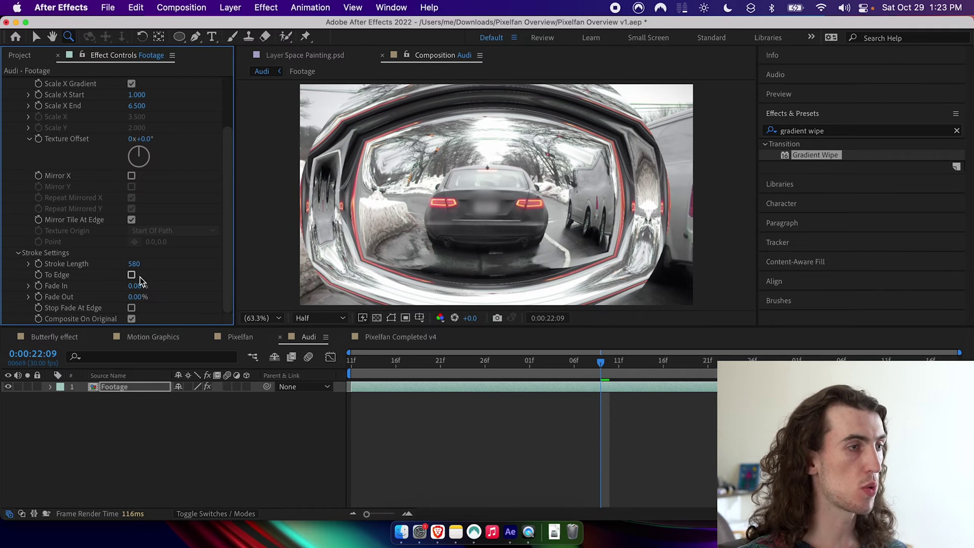
pyautogui.moveTo(145, 299); pyautogui.dragTo(158, 303)
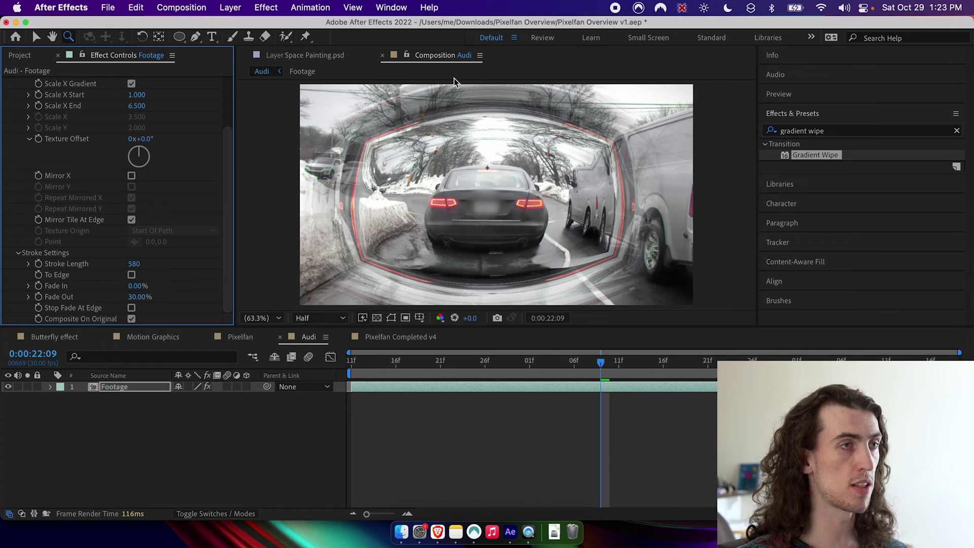
pyautogui.moveTo(143, 298); pyautogui.dragTo(144, 299)
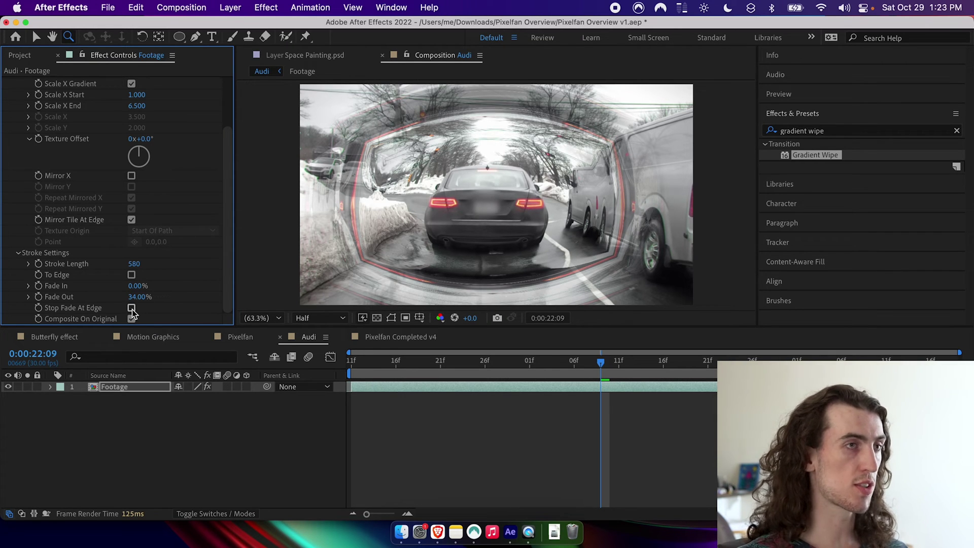
pyautogui.click(132, 308)
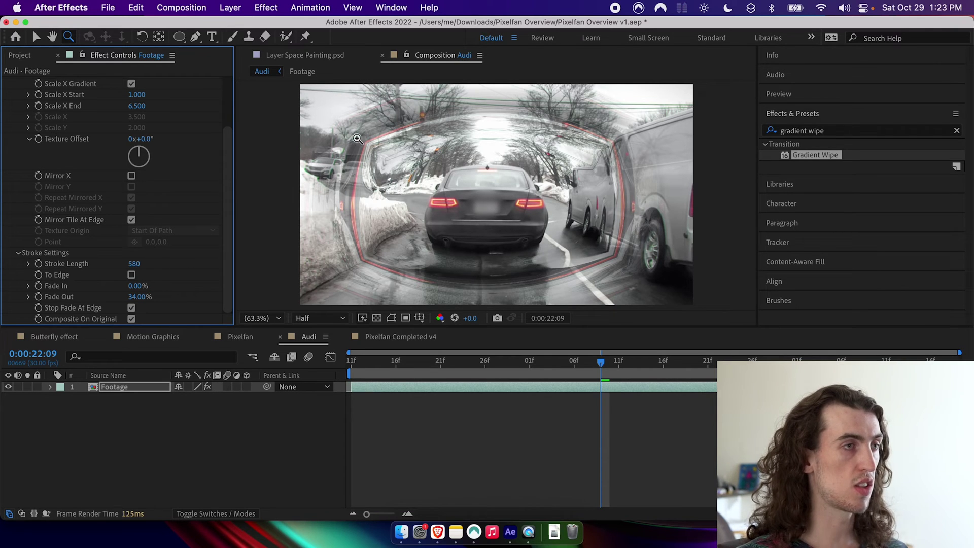
pyautogui.moveTo(133, 264); pyautogui.dragTo(192, 269)
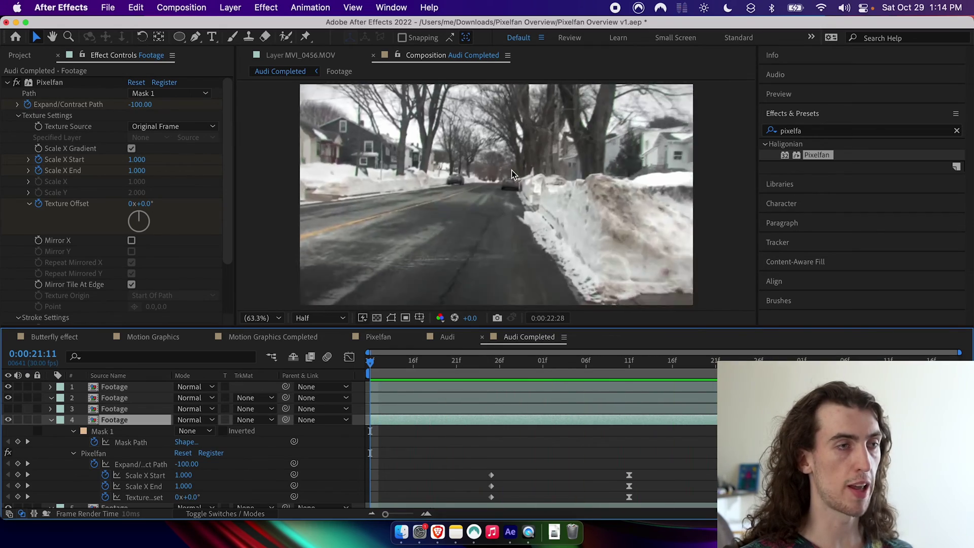
# Scrub the Audi Completed timeline to around 22:07 and play the warp preview.
pyautogui.moveTo(496, 367); pyautogui.dragTo(525, 371)
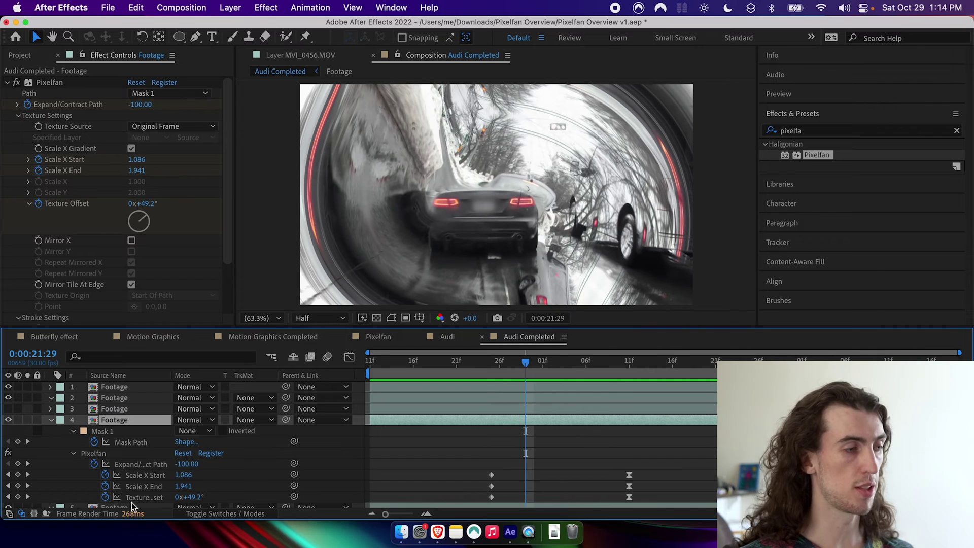
pyautogui.click(595, 361)
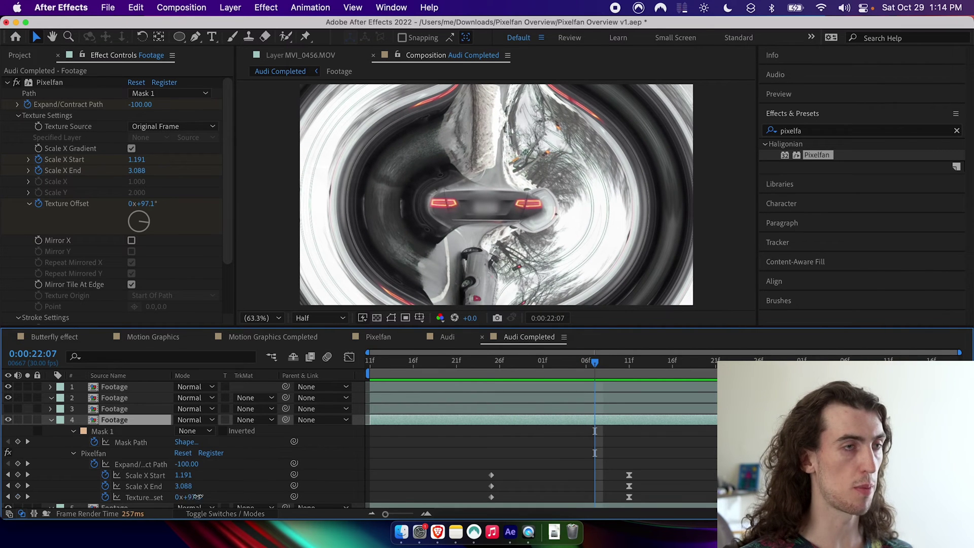
pyautogui.moveTo(192, 498); pyautogui.dragTo(224, 498)
pyautogui.press('space')
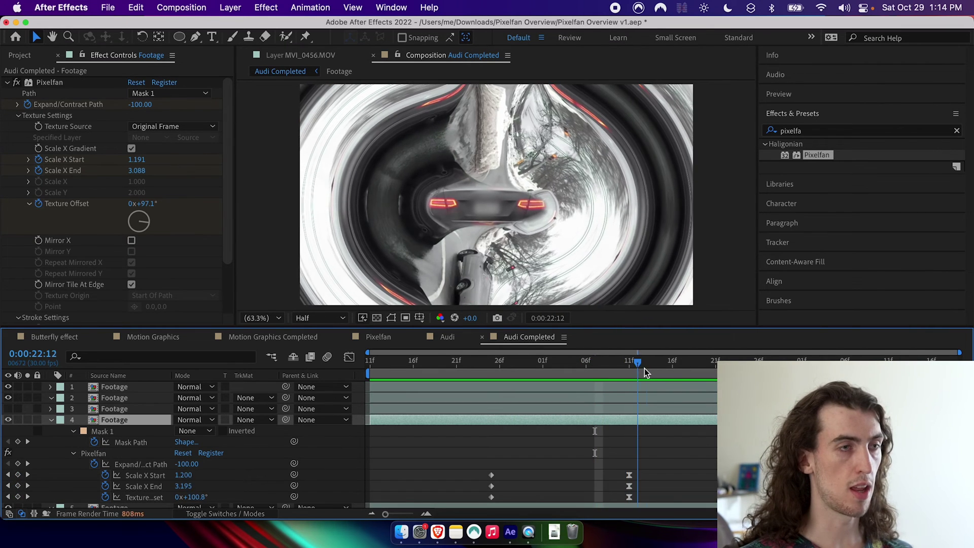
pyautogui.press('space')
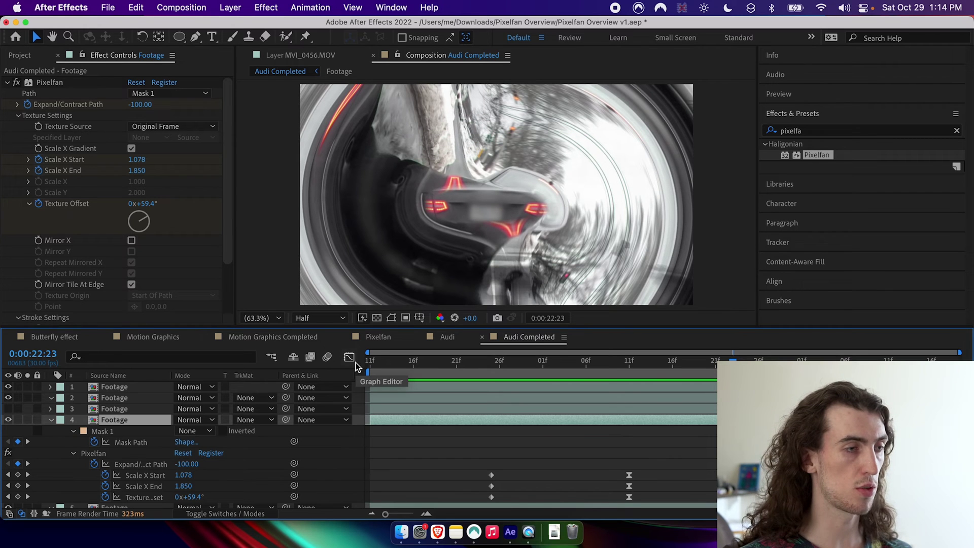
# Inspect the Texture Offset speed curve in the Graph Editor, then select the Scale X Start keyframes.
pyautogui.click(349, 357)
pyautogui.click(152, 497)
pyautogui.moveTo(640, 356); pyautogui.dragTo(741, 368)
pyautogui.click(349, 357)
pyautogui.moveTo(546, 366); pyautogui.dragTo(750, 368)
pyautogui.click(155, 476)
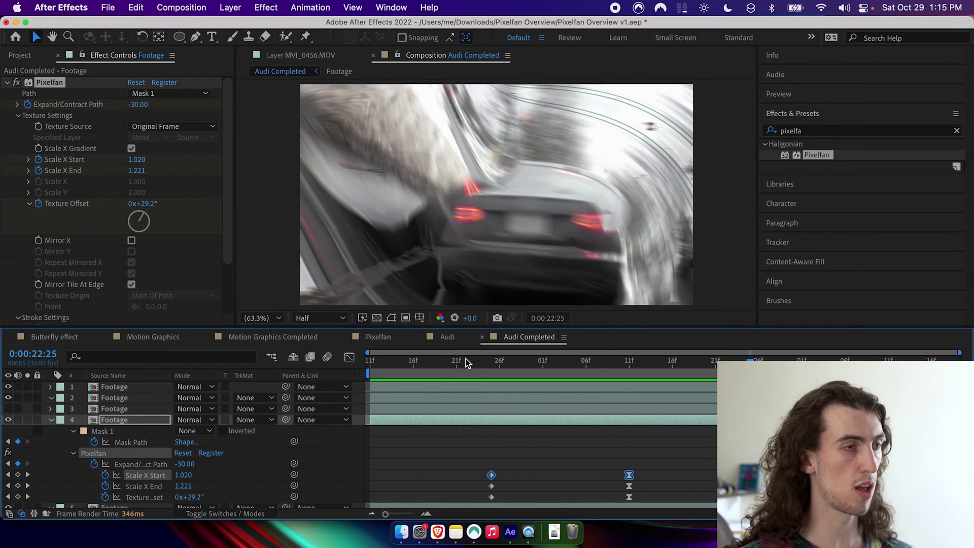
# Compare frames around 22:24 with Pixelfan off and on, showing the mask outline over the car.
pyautogui.click(16, 82)
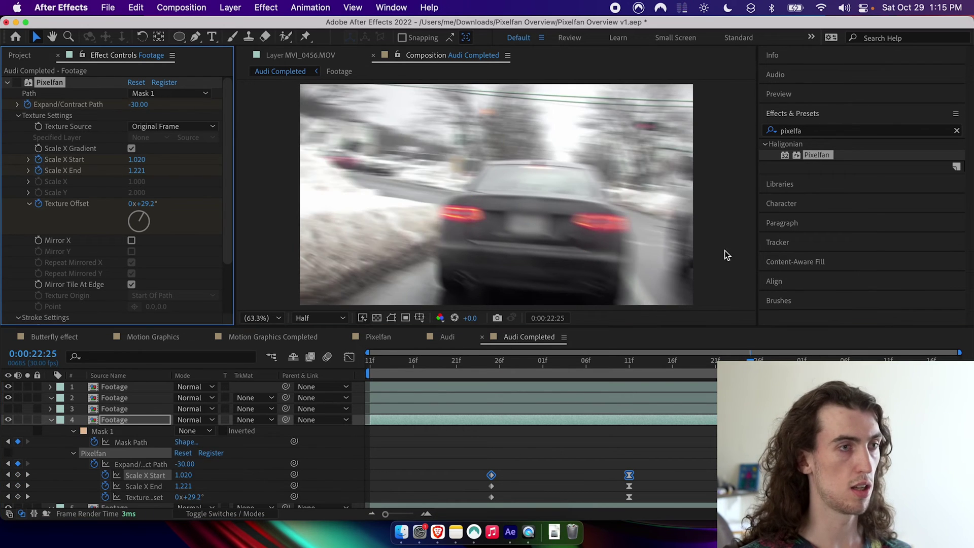
pyautogui.moveTo(750, 364)
pyautogui.mouseDown()
pyautogui.moveTo(733, 363)
pyautogui.moveTo(750, 364)
pyautogui.moveTo(742, 363)
pyautogui.mouseUp()
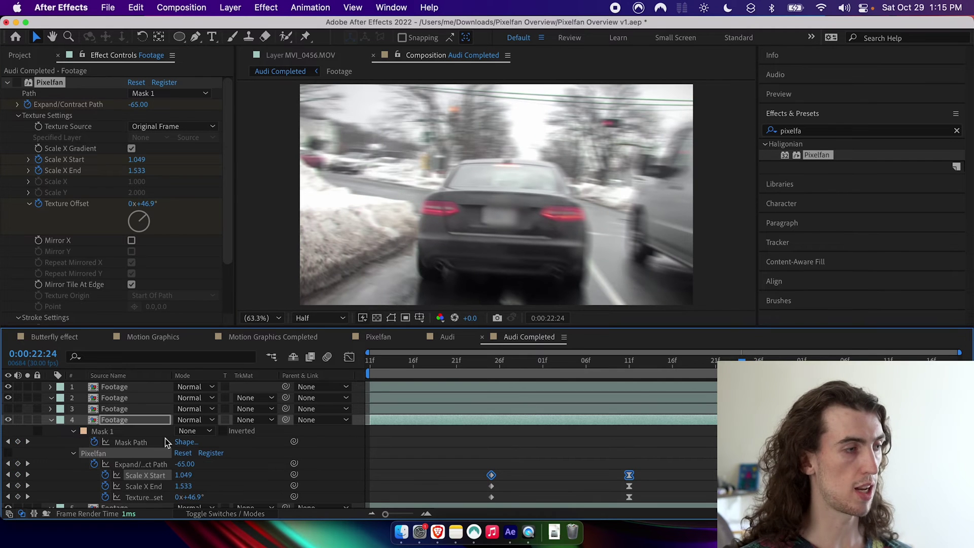
pyautogui.click(127, 443)
pyautogui.press('pageup')
pyautogui.press('pagedown')
pyautogui.press('pagedown')
pyautogui.press('pageup')
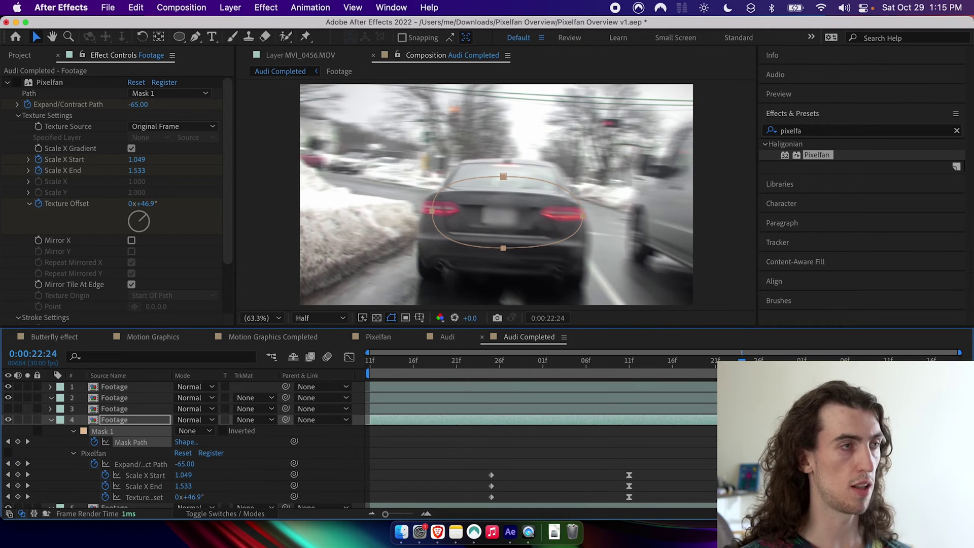
pyautogui.click(16, 82)
pyautogui.press('pageup')
pyautogui.press('pagedown')
pyautogui.press('pagedown')
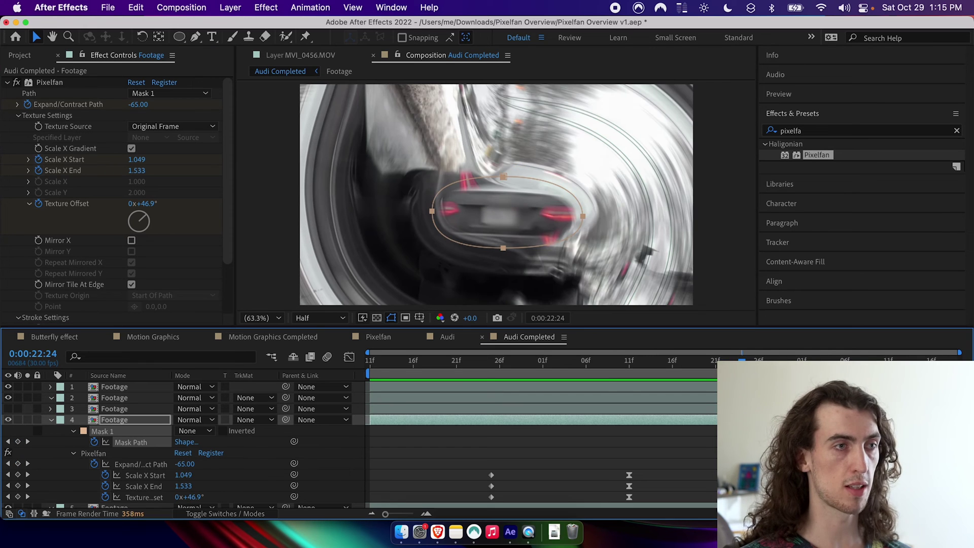
pyautogui.press('pageup')
pyautogui.press('pageup')
# Set Expand/Contract Path to 140 at frame 22:25.
pyautogui.click(732, 464)
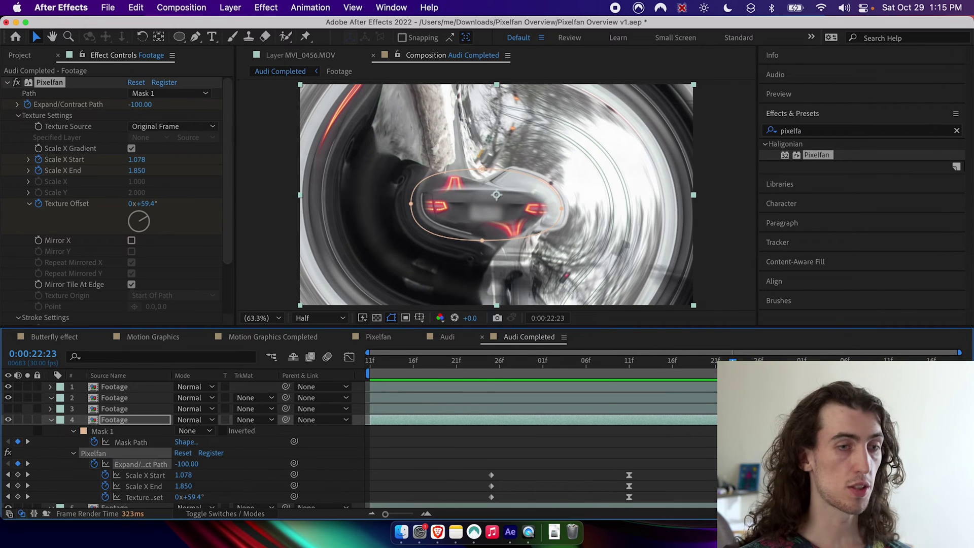
pyautogui.press('pagedown')
pyautogui.press('pagedown')
pyautogui.moveTo(139, 106); pyautogui.dragTo(618, 220)
pyautogui.moveTo(698, 207); pyautogui.dragTo(670, 225)
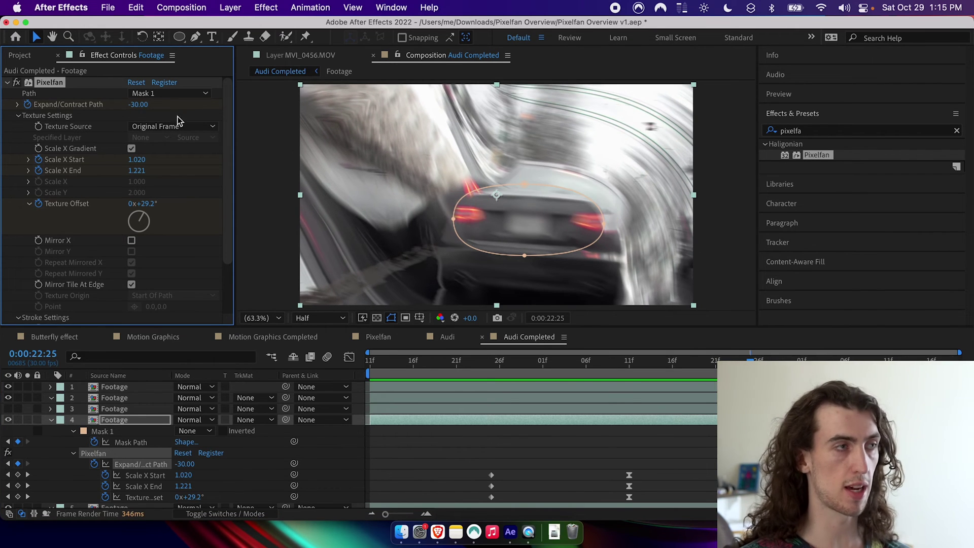
pyautogui.click(142, 104)
pyautogui.write('140')
pyautogui.press('Return')
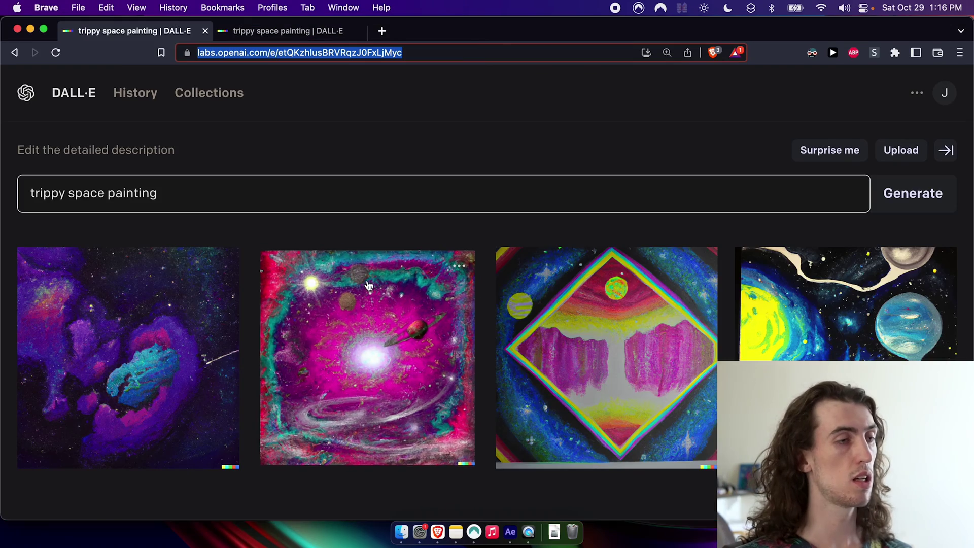
pyautogui.click(152, 315)
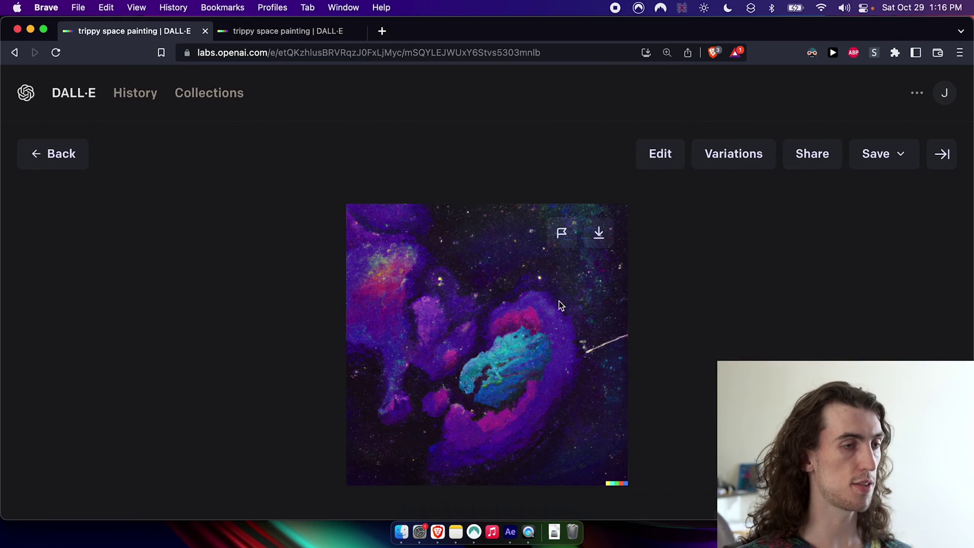
pyautogui.click(30, 148)
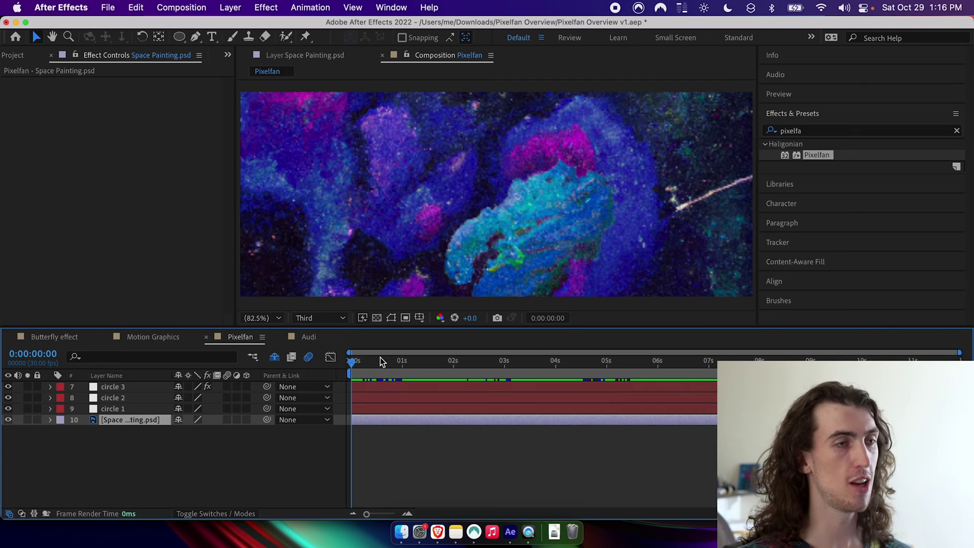
# Scrub to an early frame and reveal circle 1's Add and Subtract masks.
pyautogui.moveTo(380, 358); pyautogui.dragTo(535, 362)
pyautogui.moveTo(429, 368)
pyautogui.mouseDown()
pyautogui.moveTo(367, 366)
pyautogui.moveTo(438, 364)
pyautogui.mouseUp()
pyautogui.click(136, 410)
pyautogui.press('m')
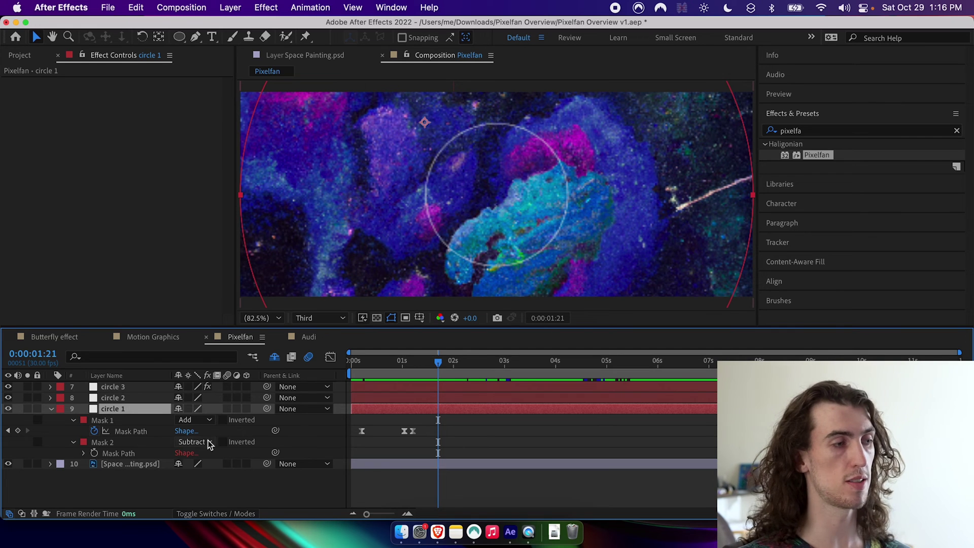
# Reveal and select the Space Painting layer's Mask 1, set to None.
pyautogui.moveTo(438, 363); pyautogui.dragTo(347, 367)
pyautogui.click(152, 465)
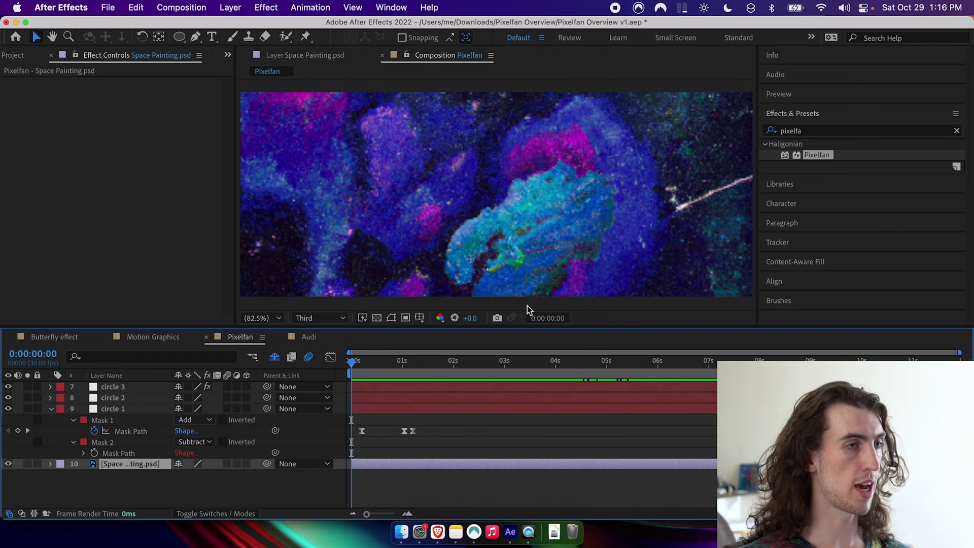
pyautogui.press('m')
pyautogui.click(131, 477)
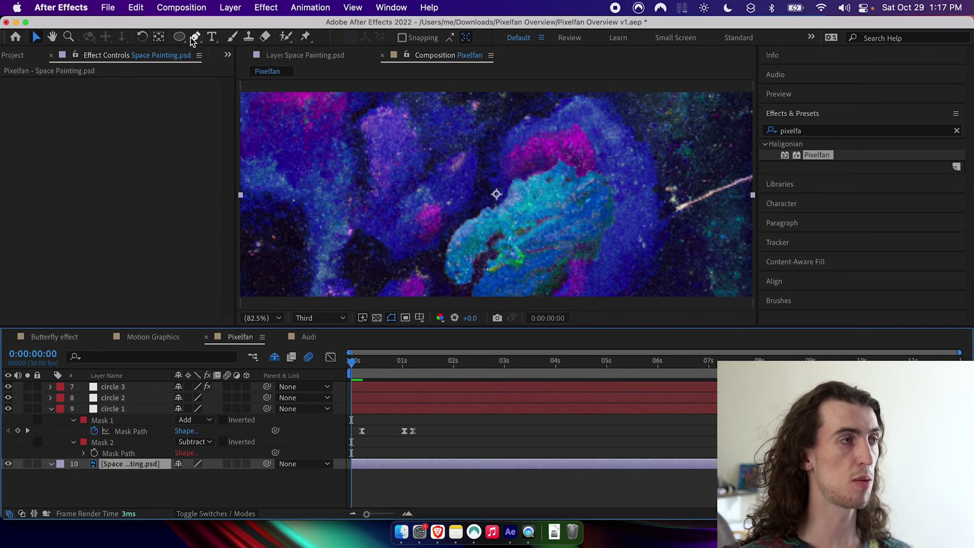
# Add a frame-filling elliptical mask to the Space Painting layer with its mode set to None.
pyautogui.doubleClick(179, 37)
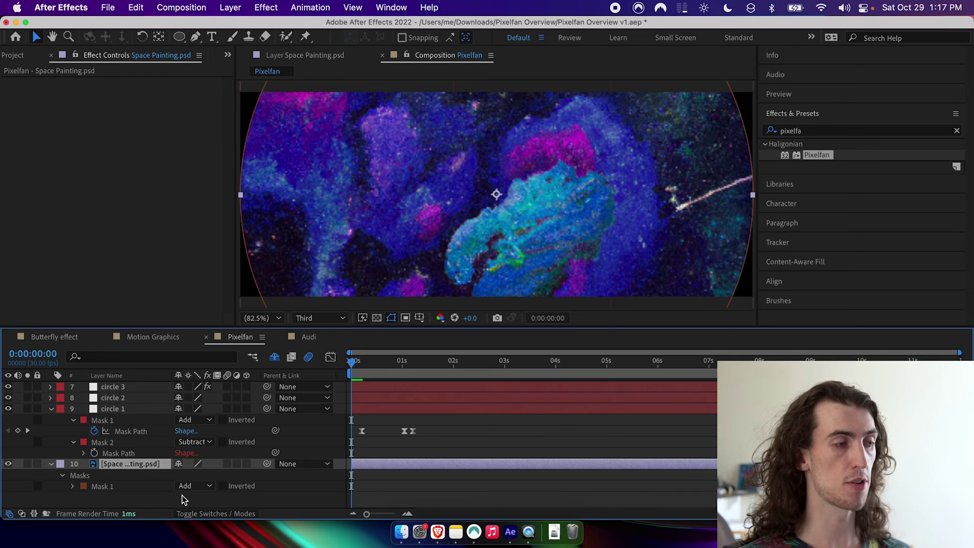
pyautogui.click(193, 487)
pyautogui.click(207, 421)
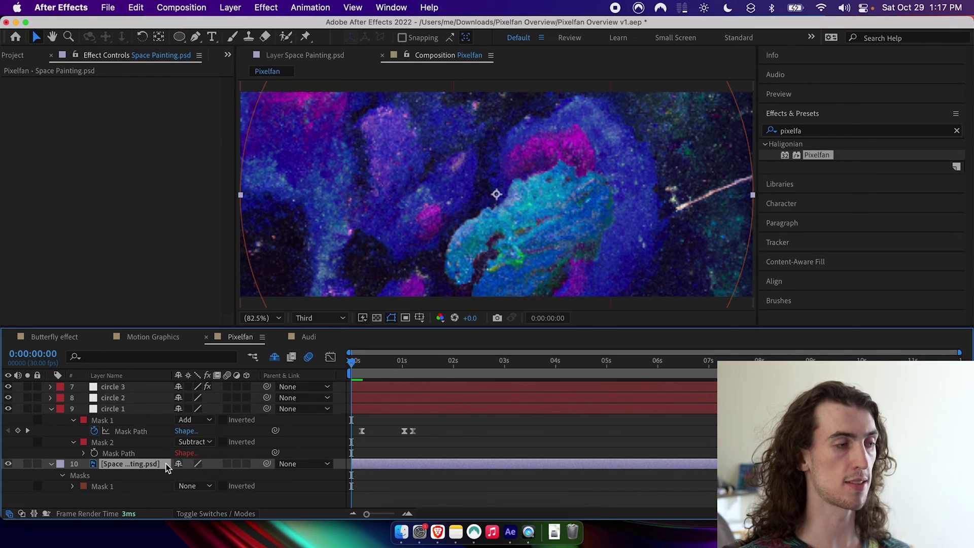
pyautogui.press('m')
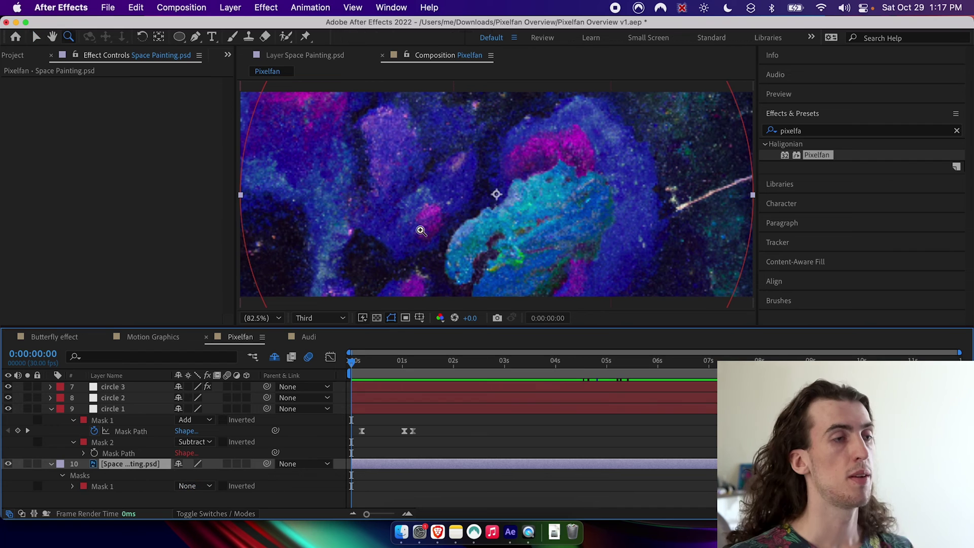
pyautogui.keyDown('alt'); pyautogui.click(501, 170); pyautogui.keyUp('alt')
pyautogui.keyDown('alt'); pyautogui.click(536, 196); pyautogui.keyUp('alt')
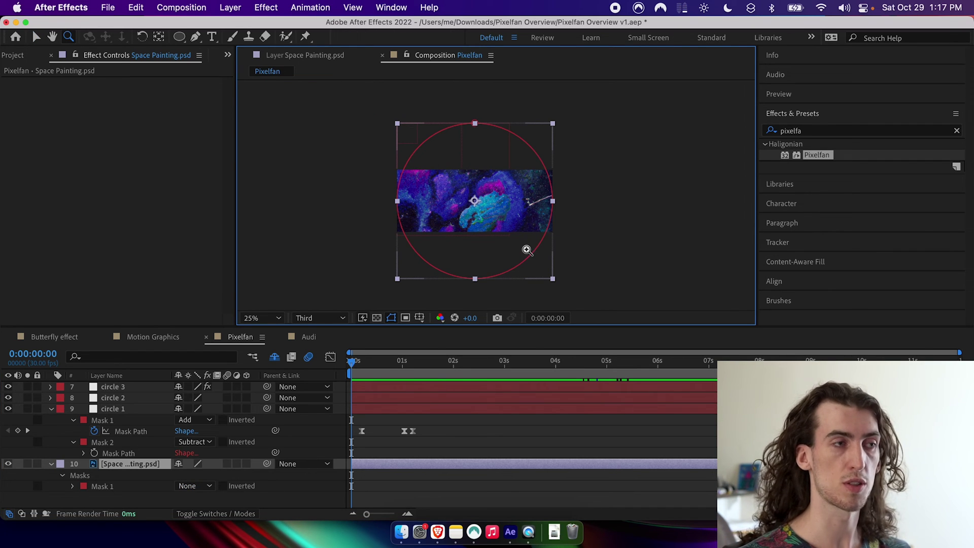
pyautogui.click(179, 36)
pyautogui.moveTo(437, 162)
pyautogui.mouseDown()
pyautogui.moveTo(531, 256)
pyautogui.moveTo(472, 213)
pyautogui.moveTo(491, 206)
pyautogui.moveTo(560, 267)
pyautogui.mouseUp()
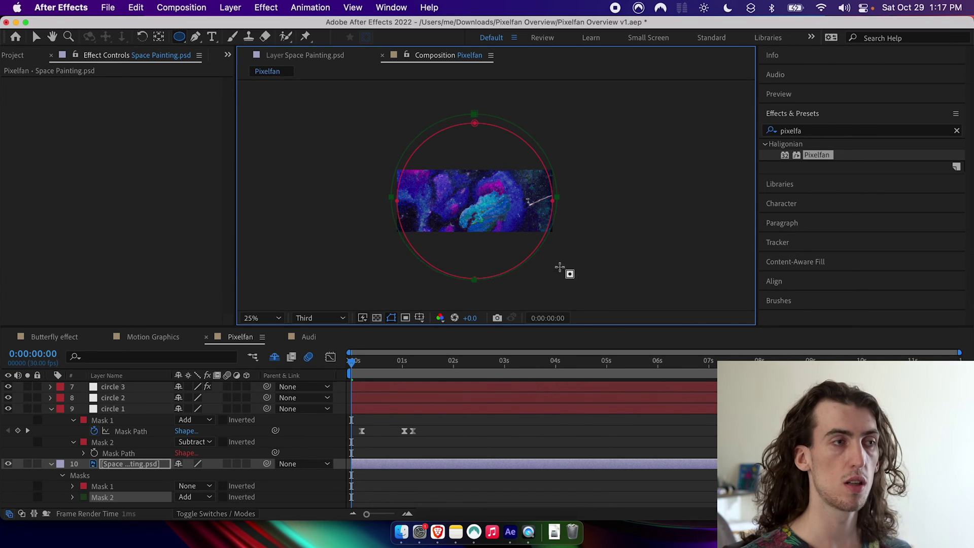
pyautogui.press('super+z')
pyautogui.press('super+z')
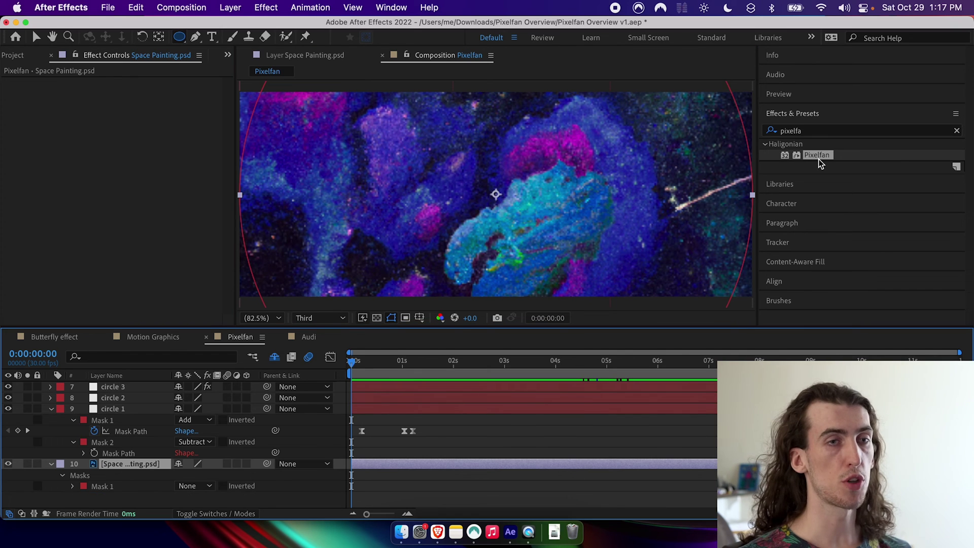
# Apply Pixelfan to the painting with Original Frame as texture source and Mask 1 as path.
pyautogui.moveTo(817, 154); pyautogui.dragTo(129, 466)
pyautogui.press('v')
pyautogui.click(51, 409)
pyautogui.click(180, 130)
pyautogui.click(175, 155)
pyautogui.click(167, 94)
pyautogui.click(162, 129)
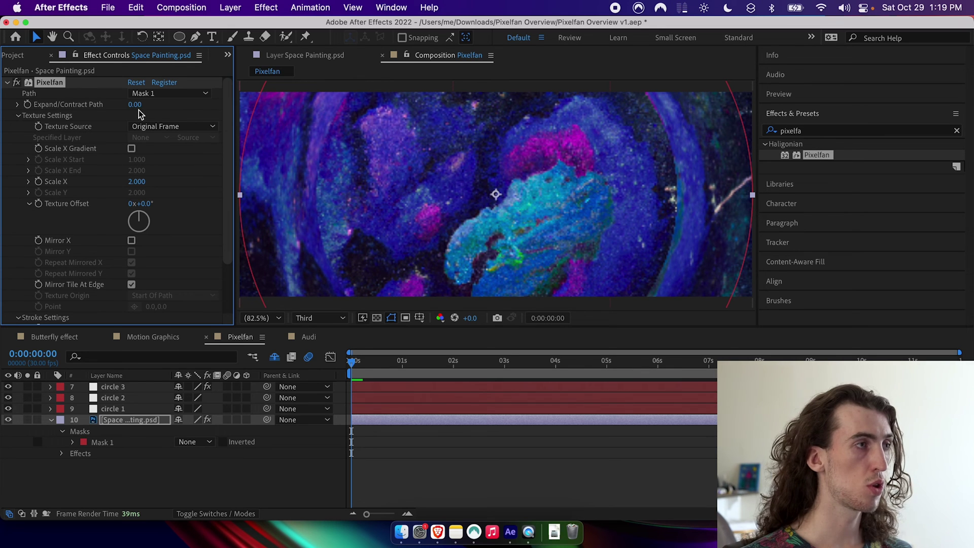
# Set the painting's Pixelfan Expand/Contract Path to -370, Scale X to 1 and Texture Offset to 84°.
pyautogui.moveTo(135, 105); pyautogui.dragTo(104, 103)
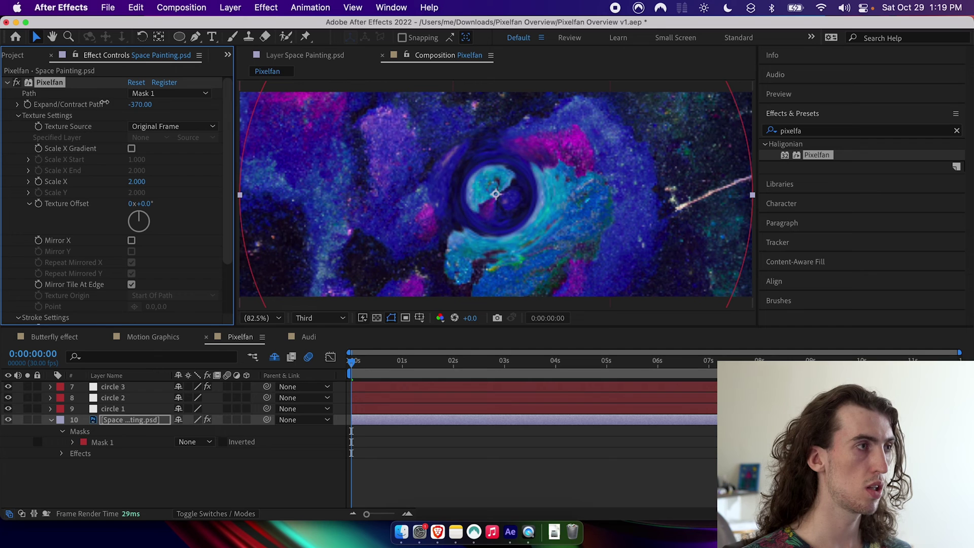
pyautogui.moveTo(406, 364); pyautogui.dragTo(448, 364)
pyautogui.scroll(-5, 84, 215)
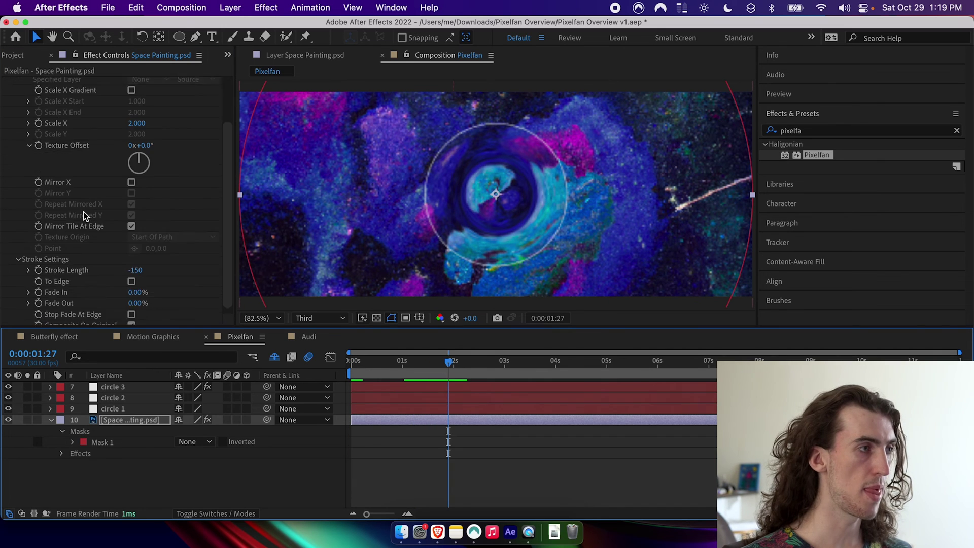
pyautogui.click(136, 117)
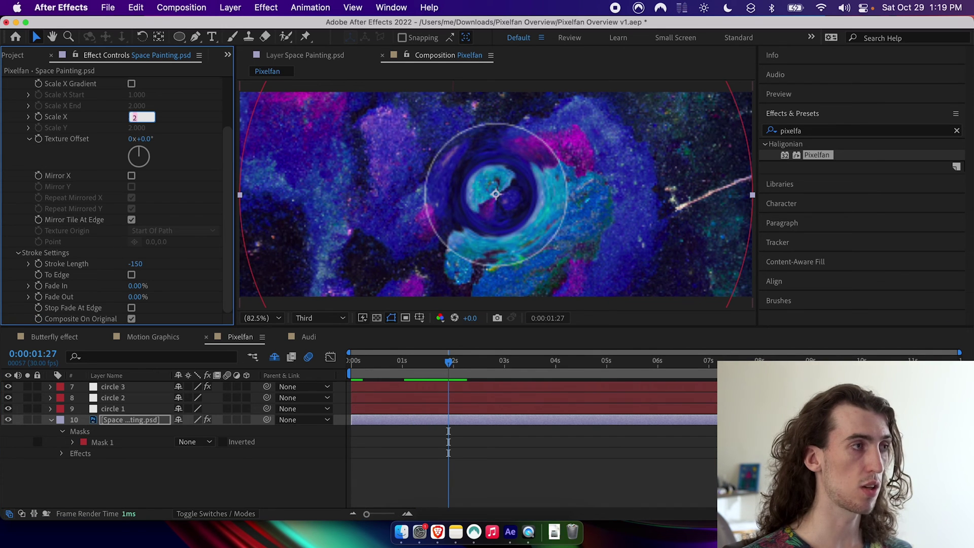
pyautogui.press('Return')
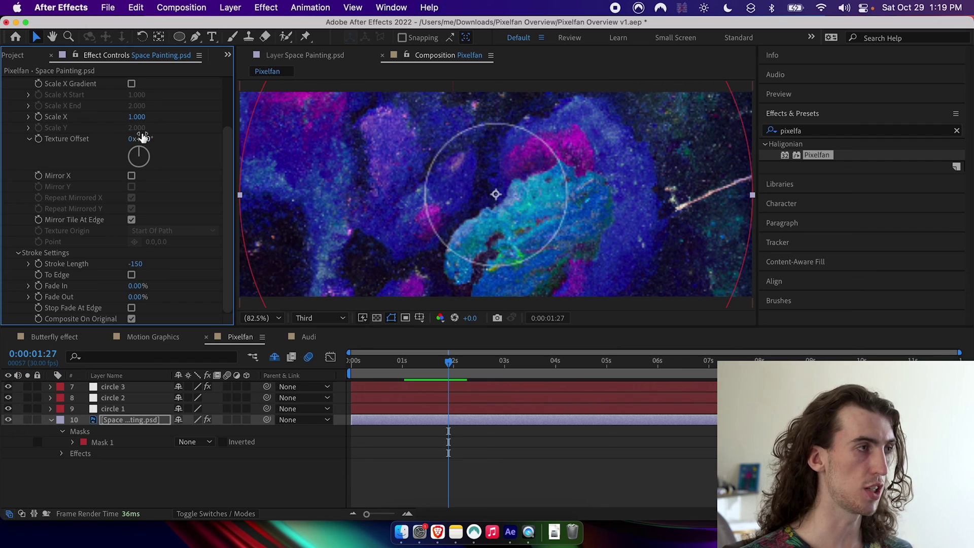
pyautogui.moveTo(146, 141); pyautogui.dragTo(214, 152)
pyautogui.press('space')
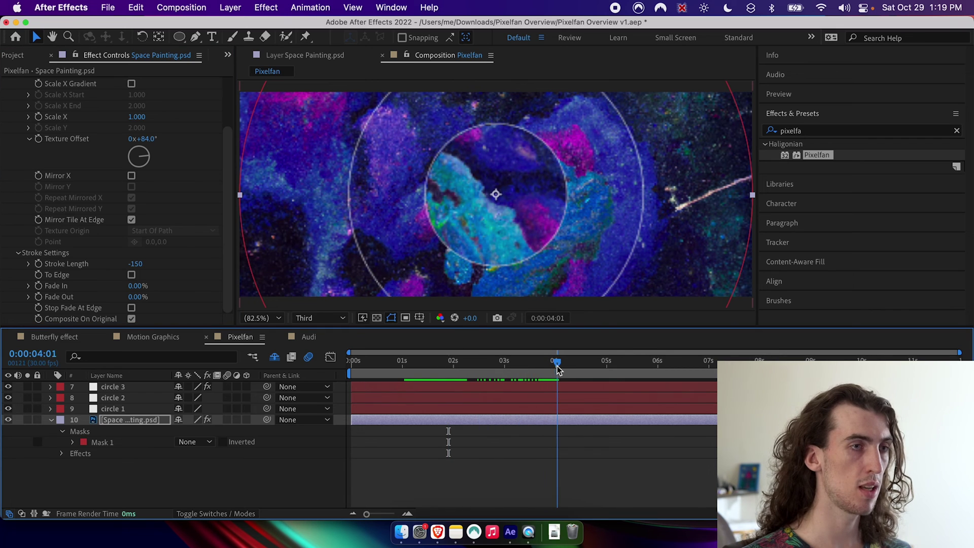
# Duplicate the Pixelfan effect and set Pixelfan 2's Expand/Contract Path to -220.
pyautogui.scroll(2, 158, 208)
pyautogui.scroll(2, 76, 132)
pyautogui.click(43, 84)
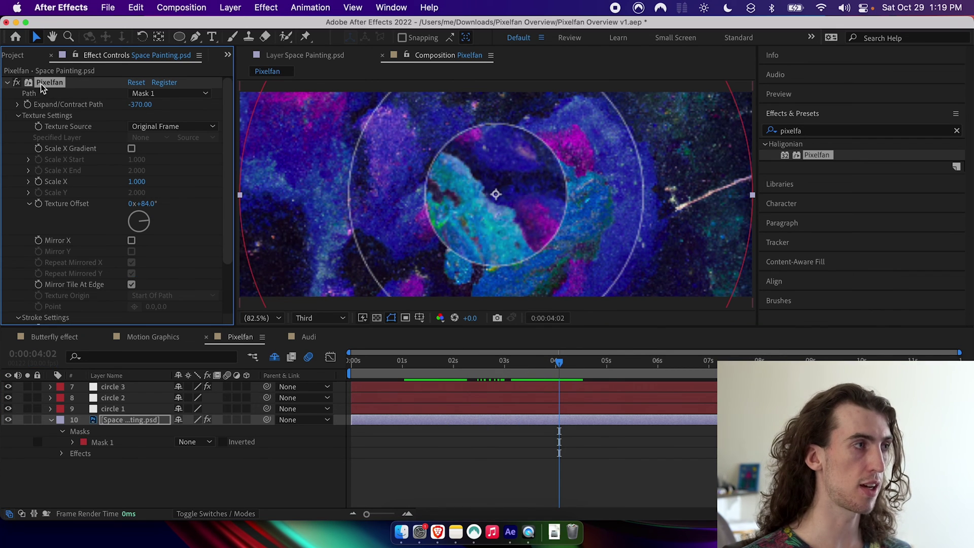
pyautogui.scroll(-3, 91, 223)
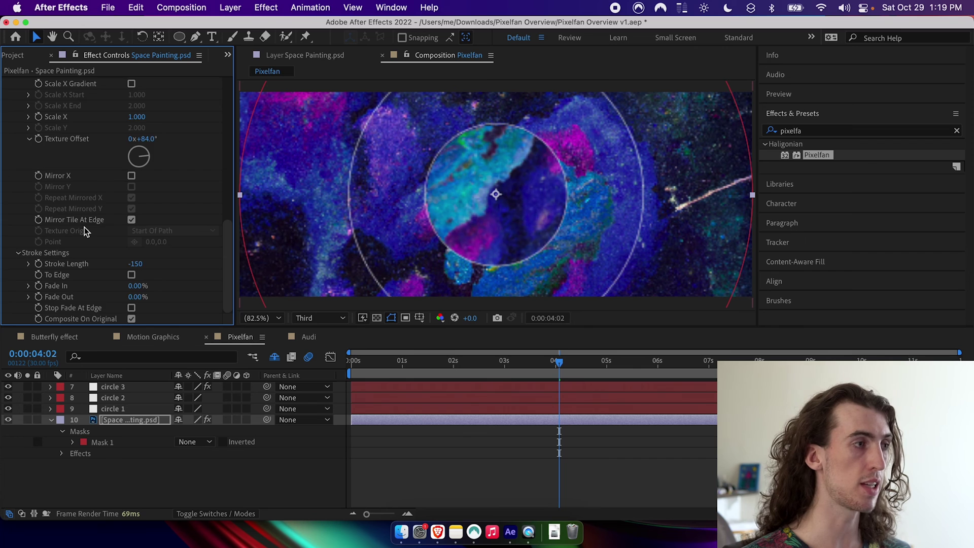
pyautogui.scroll(-10, 84, 230)
pyautogui.moveTo(145, 129); pyautogui.dragTo(154, 133)
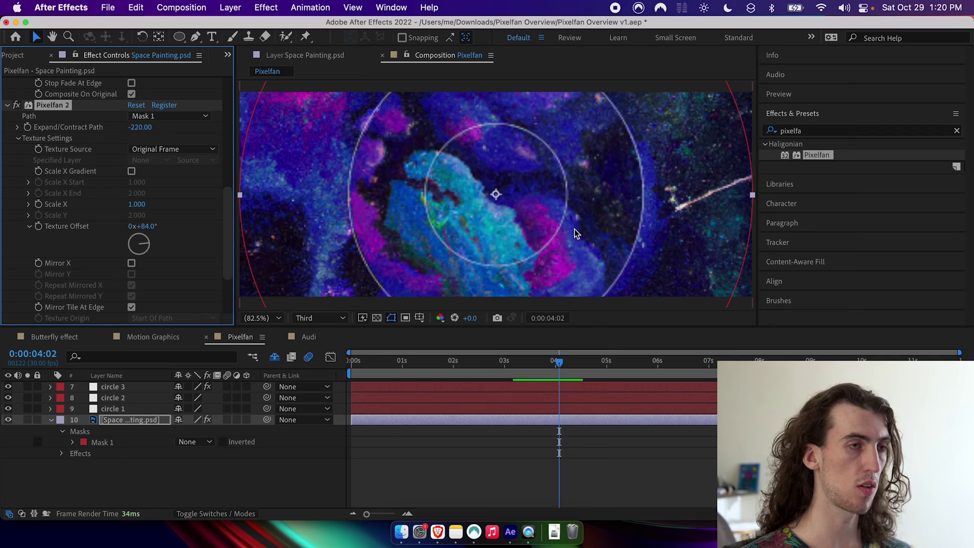
# Rotate Pixelfan 2's texture offset and set Pixelfan 3's Expand/Contract Path to -220.
pyautogui.moveTo(147, 231); pyautogui.dragTo(219, 239)
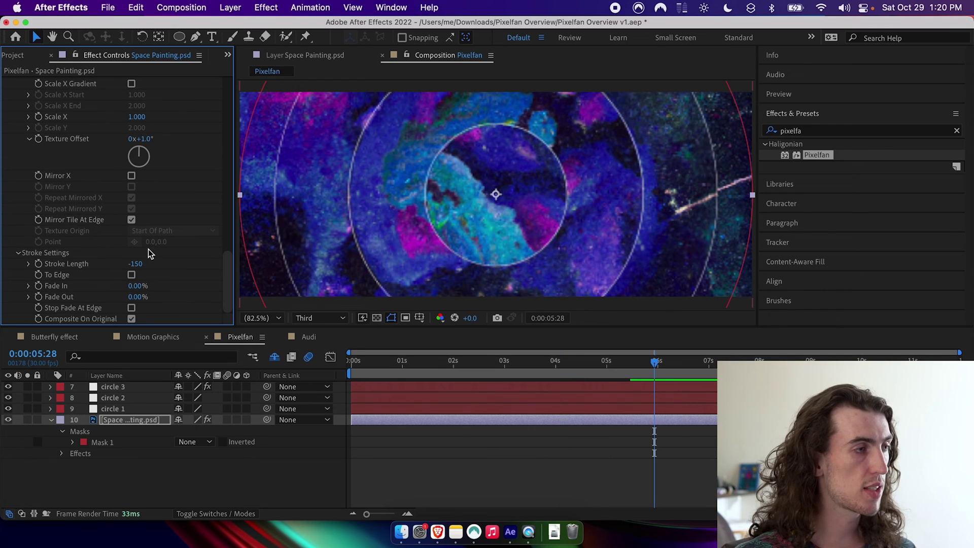
pyautogui.scroll(-9, 147, 244)
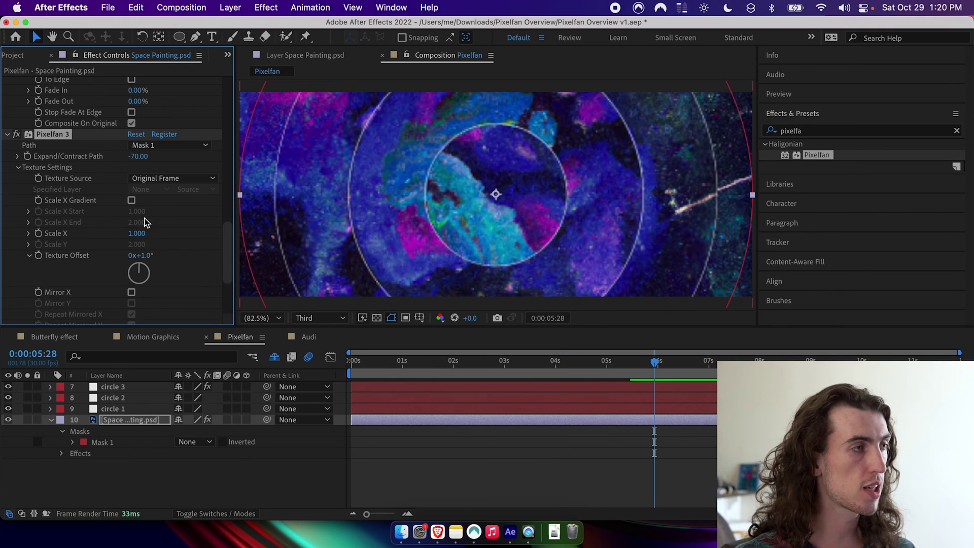
pyautogui.moveTo(139, 156); pyautogui.dragTo(131, 159)
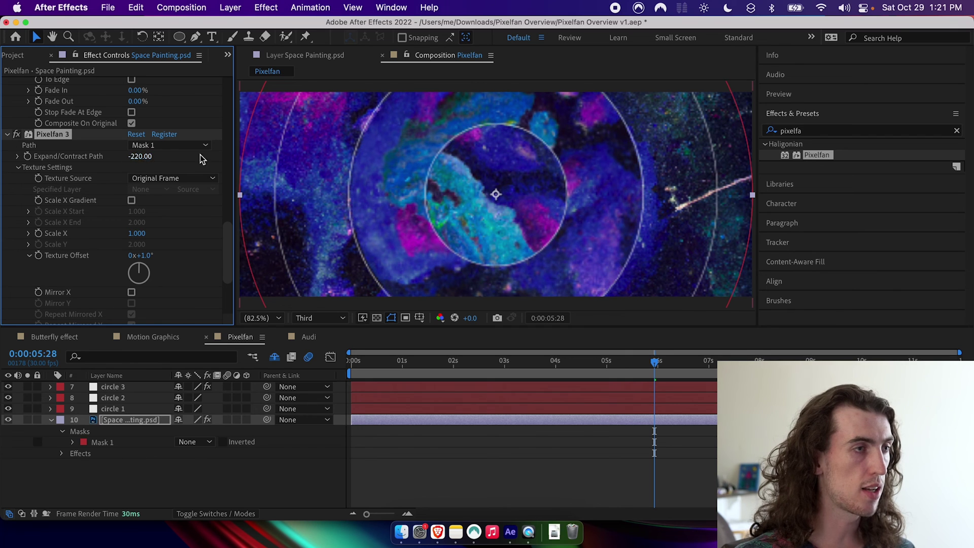
# Give Pixelfan 3 a Stroke Length of 150 and a Texture Offset of 0.
pyautogui.scroll(-5, 131, 233)
pyautogui.moveTo(145, 266); pyautogui.dragTo(159, 266)
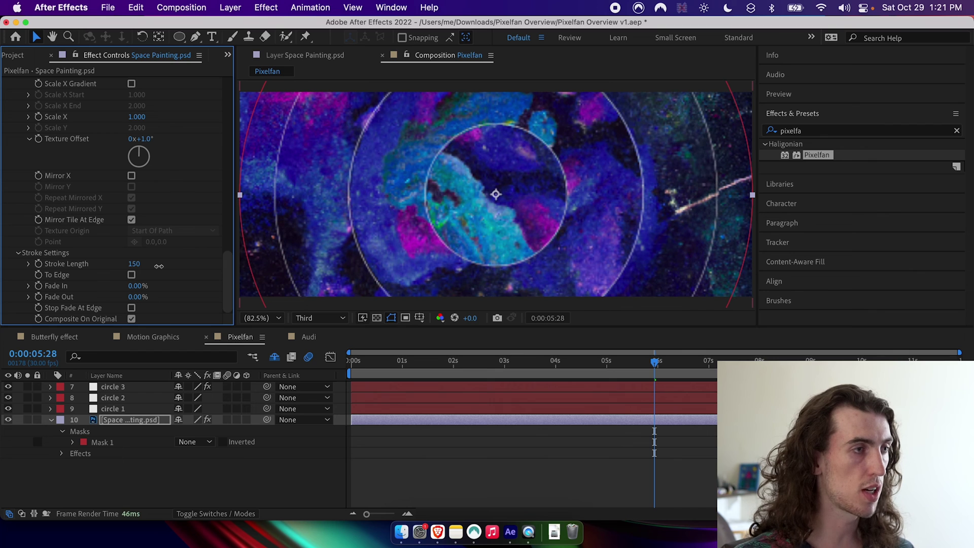
pyautogui.scroll(3, 159, 253)
pyautogui.click(145, 198)
pyautogui.write('0')
pyautogui.press('Return')
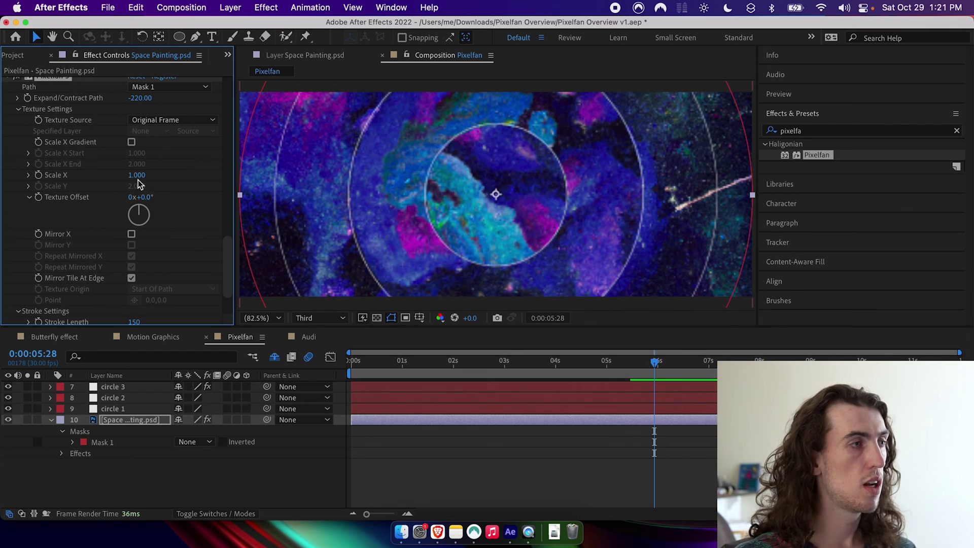
# Enable the Scale X gradient, running from 0.3 to 0.9.
pyautogui.click(132, 142)
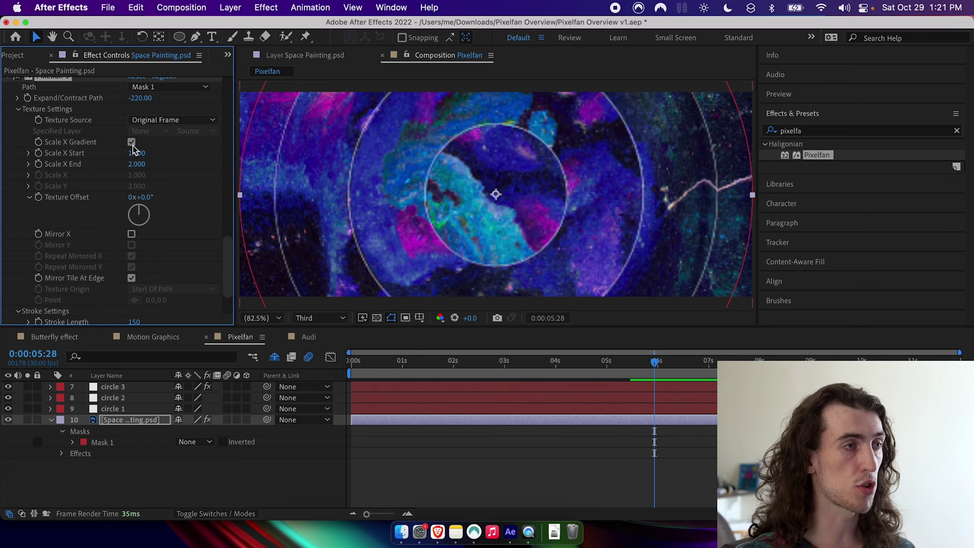
pyautogui.moveTo(133, 164); pyautogui.dragTo(131, 154)
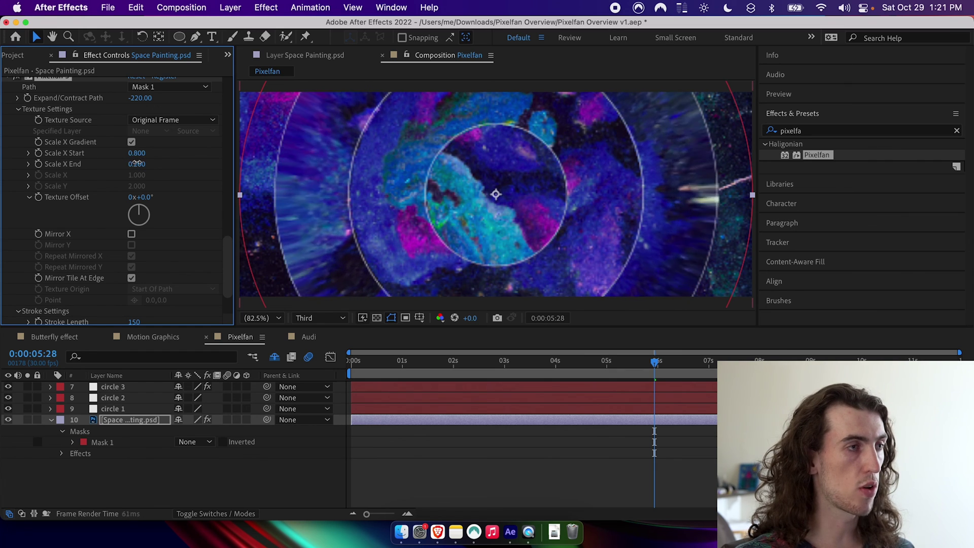
pyautogui.moveTo(142, 163); pyautogui.dragTo(140, 164)
# Hide circle 3, set preview resolution to Full, and zoom to 200% on the outer ring edge.
pyautogui.click(7, 387)
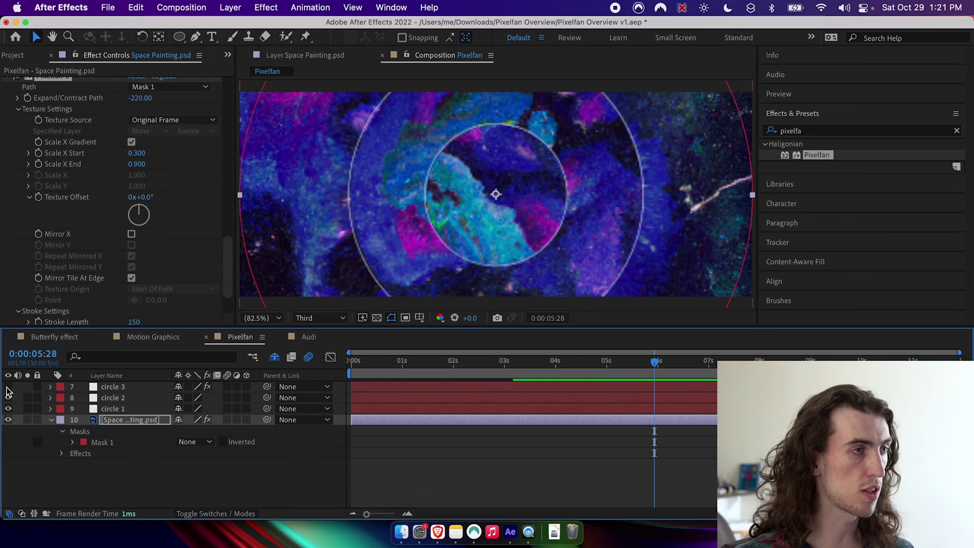
pyautogui.click(299, 319)
pyautogui.click(305, 348)
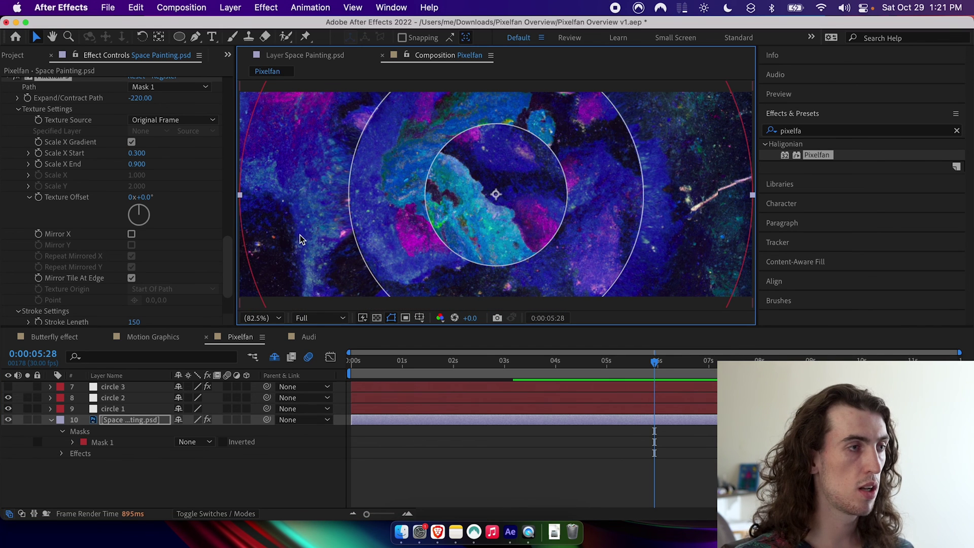
pyautogui.press('z')
pyautogui.click(312, 232)
pyautogui.click(483, 197)
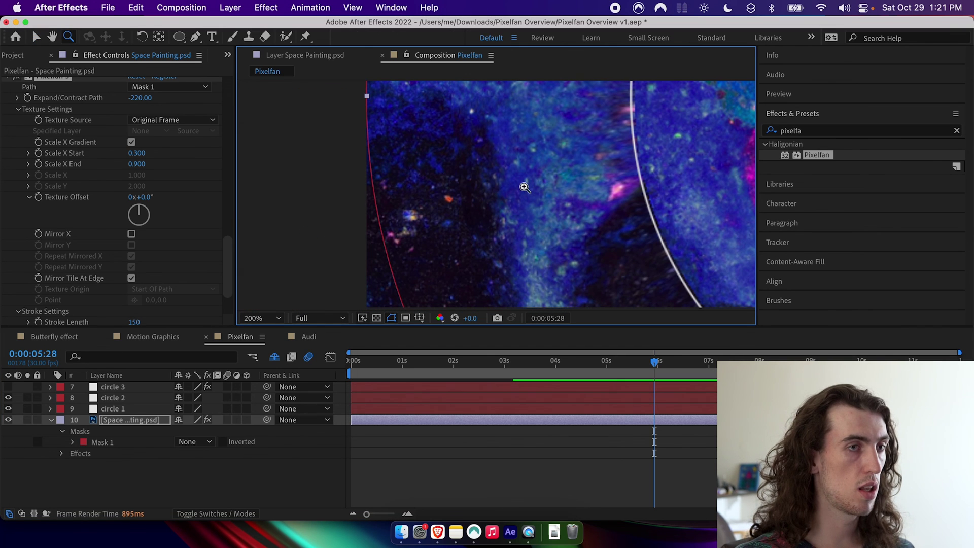
pyautogui.moveTo(589, 166); pyautogui.dragTo(473, 230)
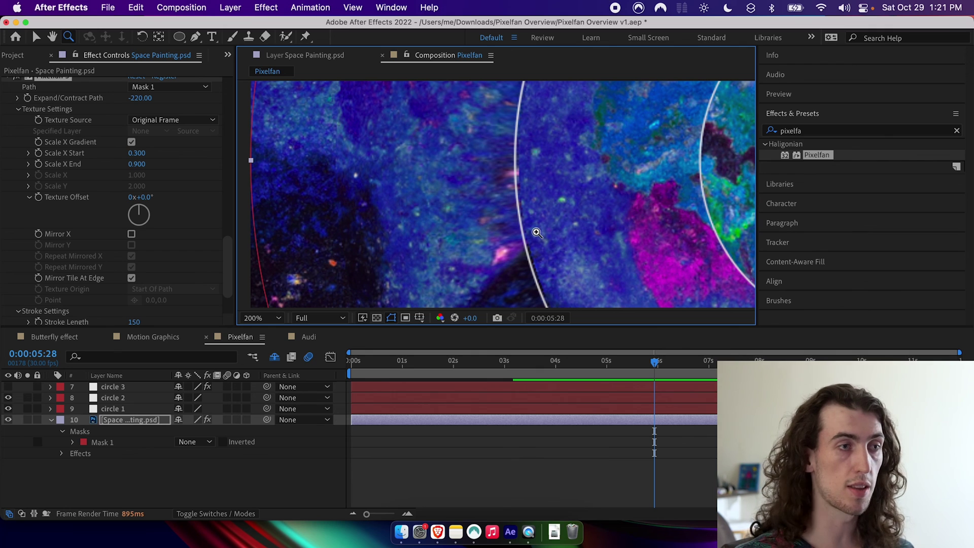
# Set the stroke Fade In to 5% and scrub through the Pixelfan Completed v4 composition.
pyautogui.scroll(-3, 113, 232)
pyautogui.click(137, 286)
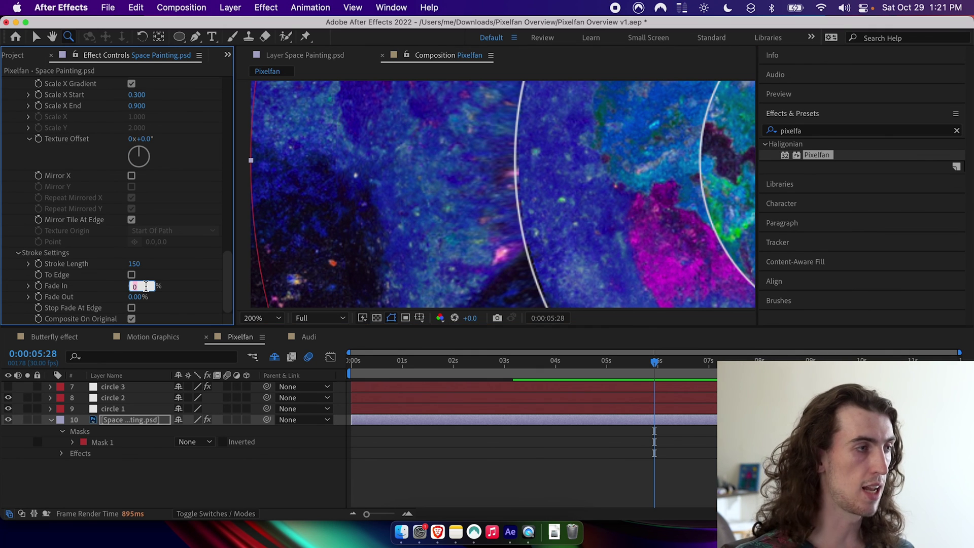
pyautogui.press('Return')
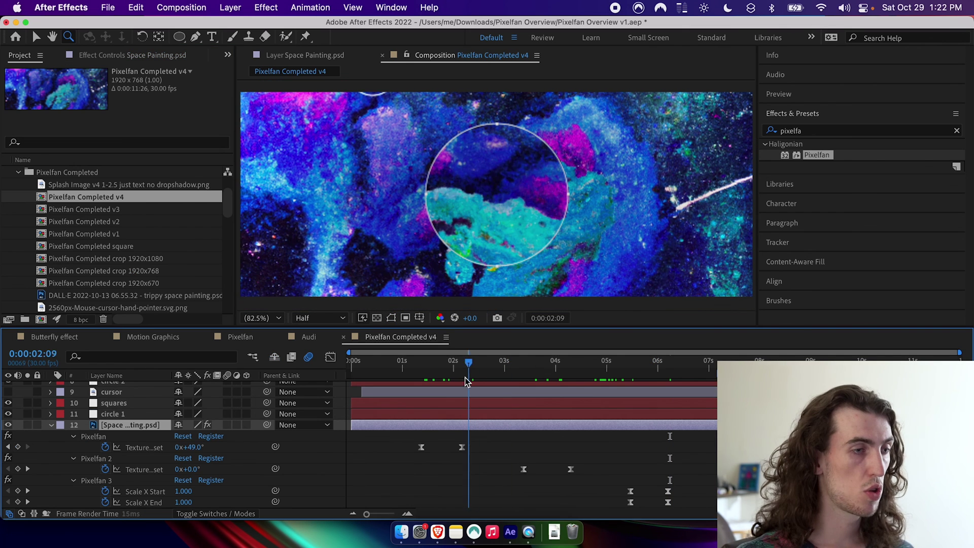
pyautogui.moveTo(437, 380); pyautogui.dragTo(668, 408)
# Select the curves adjustment layer, toggle it off and back on, and show its RGB Curves settings.
pyautogui.scroll(5, 277, 471)
pyautogui.click(142, 399)
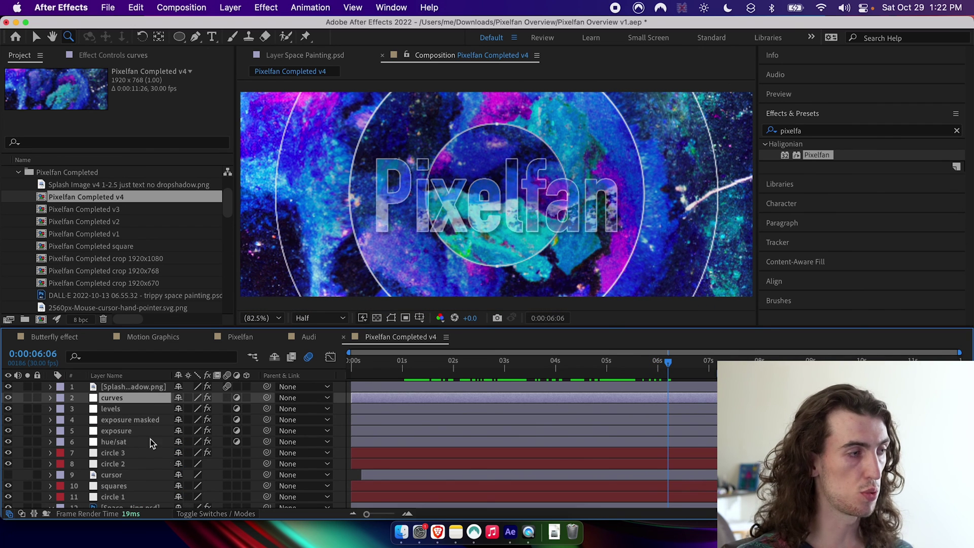
pyautogui.click(9, 399)
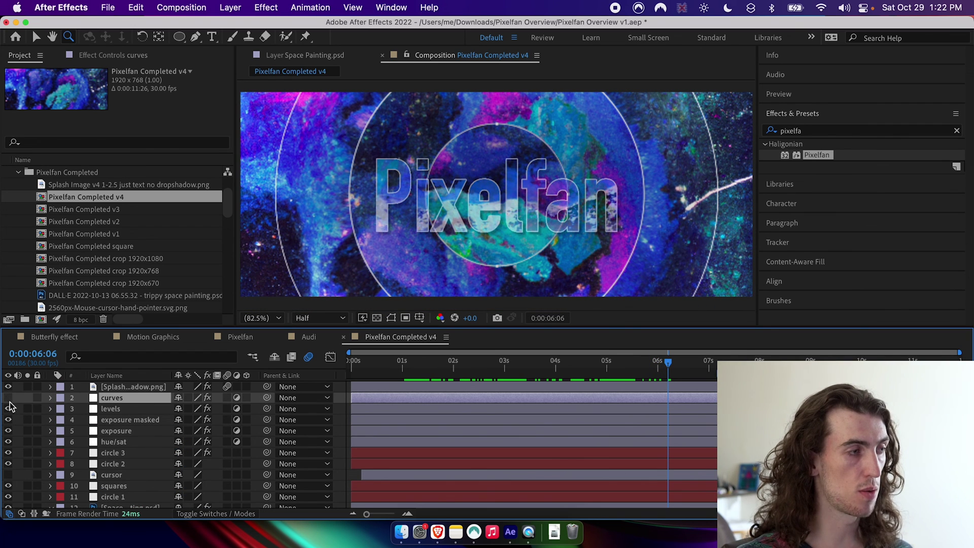
pyautogui.click(145, 56)
pyautogui.click(8, 399)
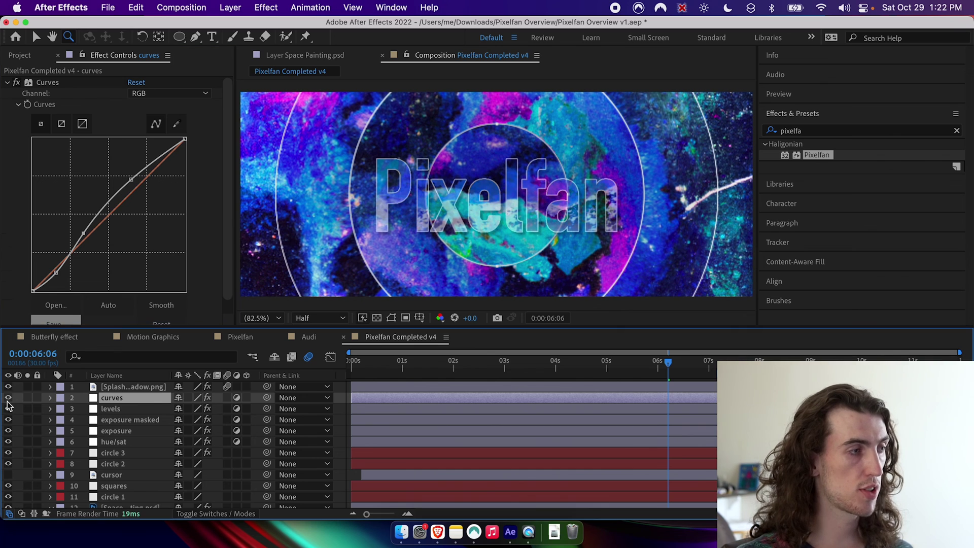